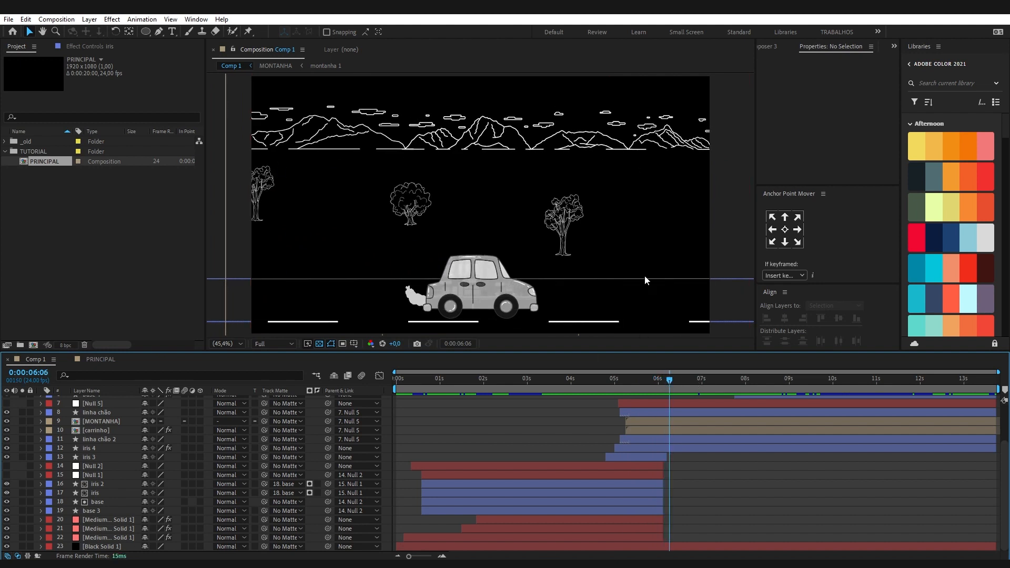
# Step: Preview the eye and car animation in Comp 1 by scrubbing from about 6 seconds to about 12 seconds
pyautogui.moveTo(676, 382); pyautogui.dragTo(743, 385)
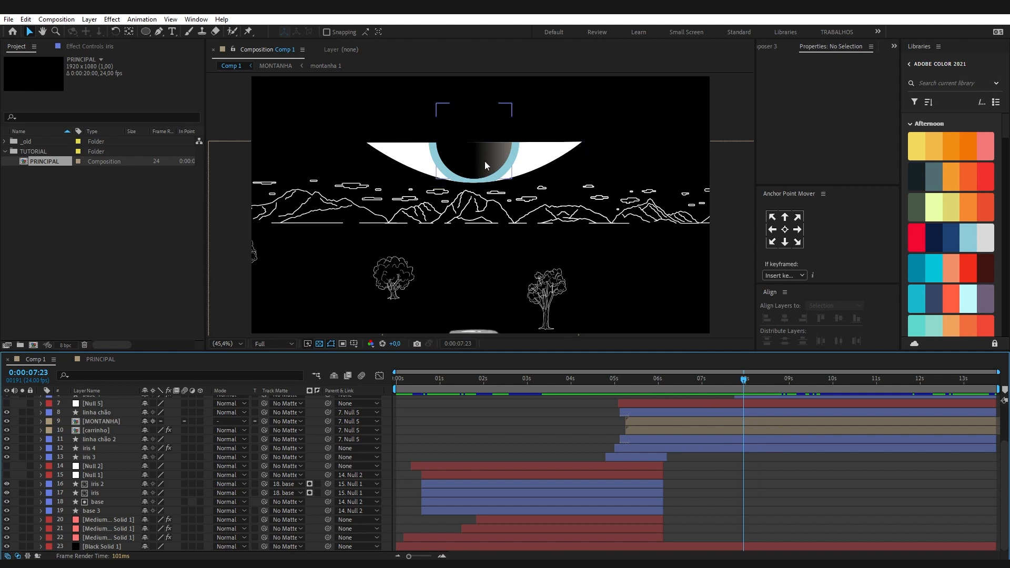
pyautogui.moveTo(743, 378); pyautogui.dragTo(897, 386)
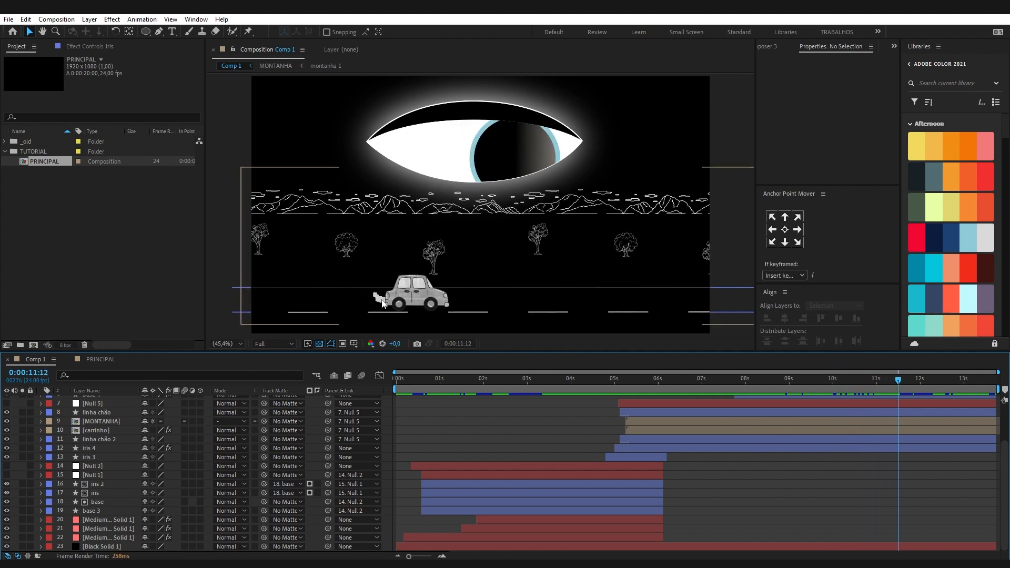
pyautogui.moveTo(898, 380); pyautogui.dragTo(923, 382)
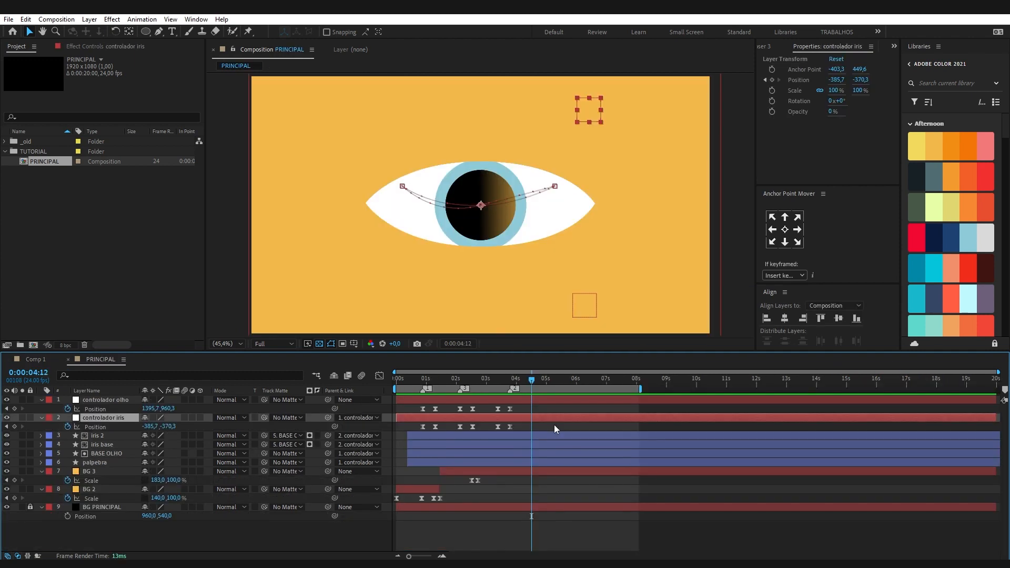
# Step: Collapse the keyframed Position properties of the controlador iris and controlador olho layers in the PRINCIPAL composition
pyautogui.click(554, 428)
pyautogui.click(551, 414)
pyautogui.press('u')
pyautogui.click(545, 397)
pyautogui.press('u')
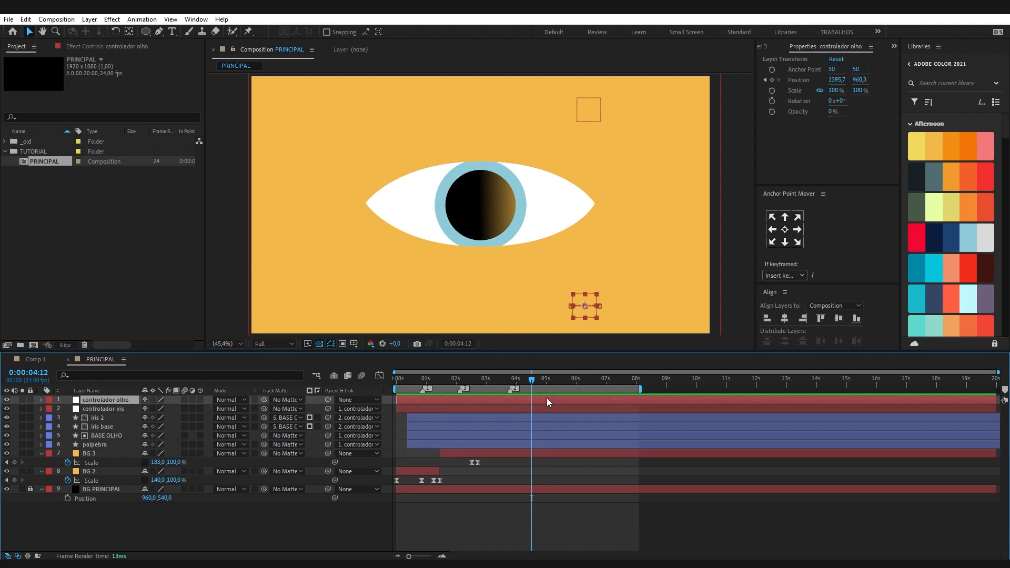
# Step: Hide the controlador olho and controlador iris null layers so their outlines no longer display over the eye
pyautogui.click(109, 419)
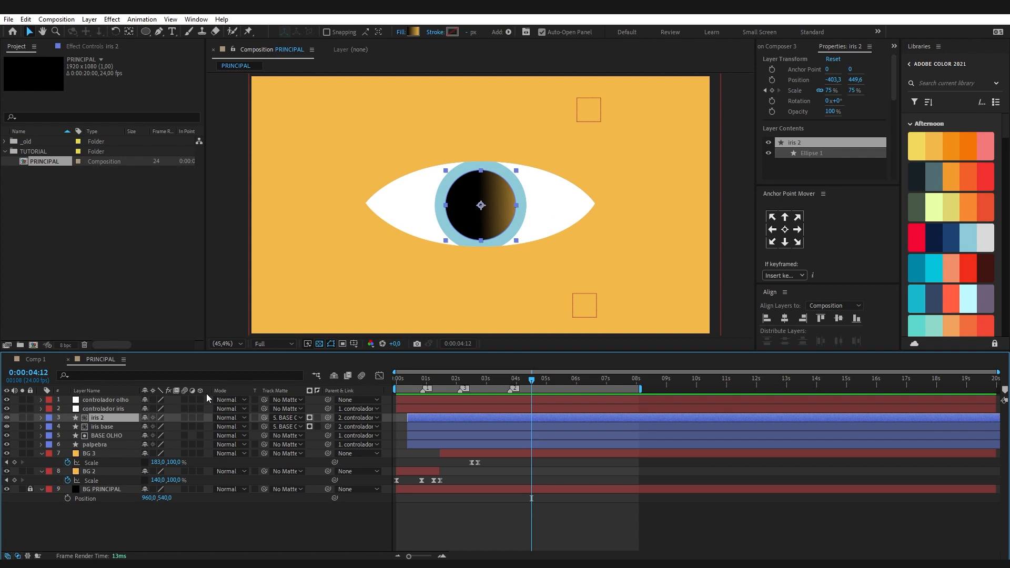
pyautogui.click(113, 410)
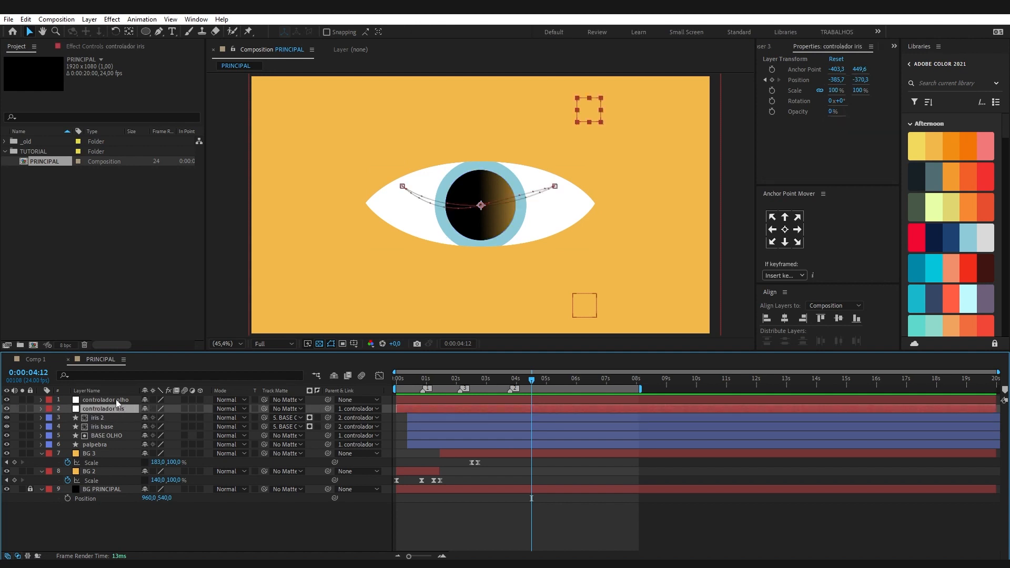
pyautogui.click(115, 399)
pyautogui.click(7, 400)
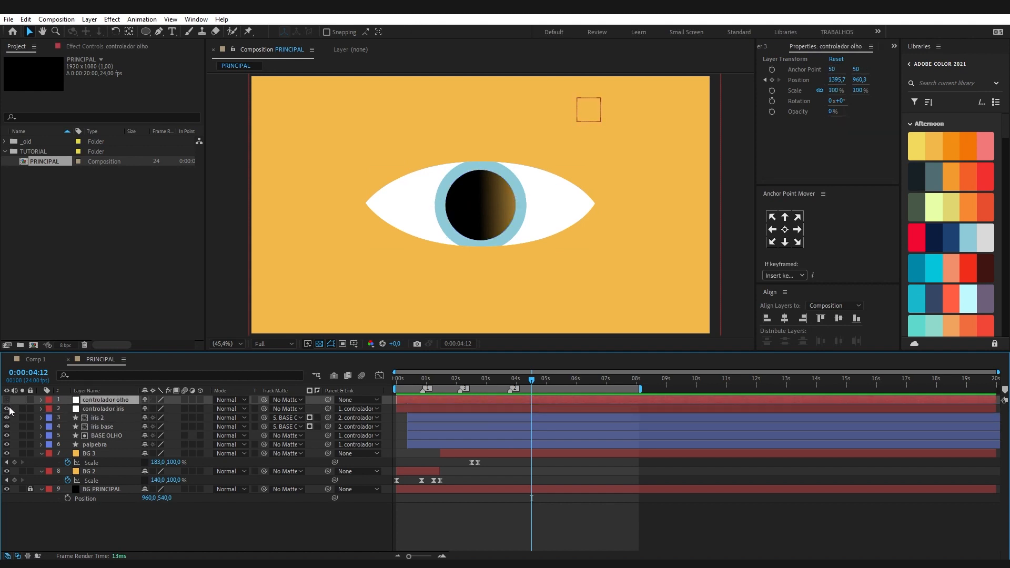
pyautogui.click(7, 409)
pyautogui.click(7, 400)
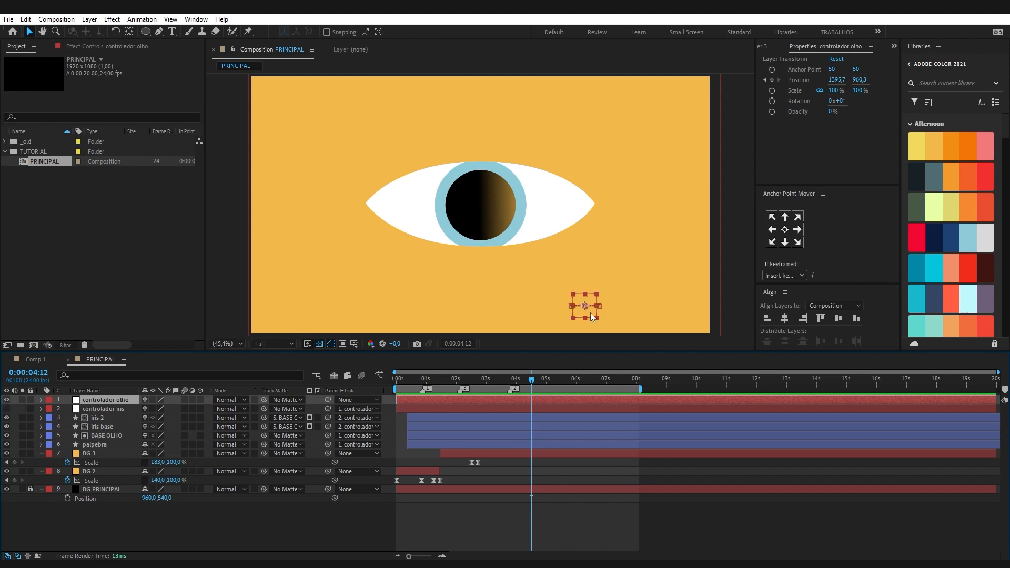
pyautogui.click(7, 399)
# Step: Reveal the Position keyframes of controlador iris and go to the last one at 0:00:03:21
pyautogui.click(105, 418)
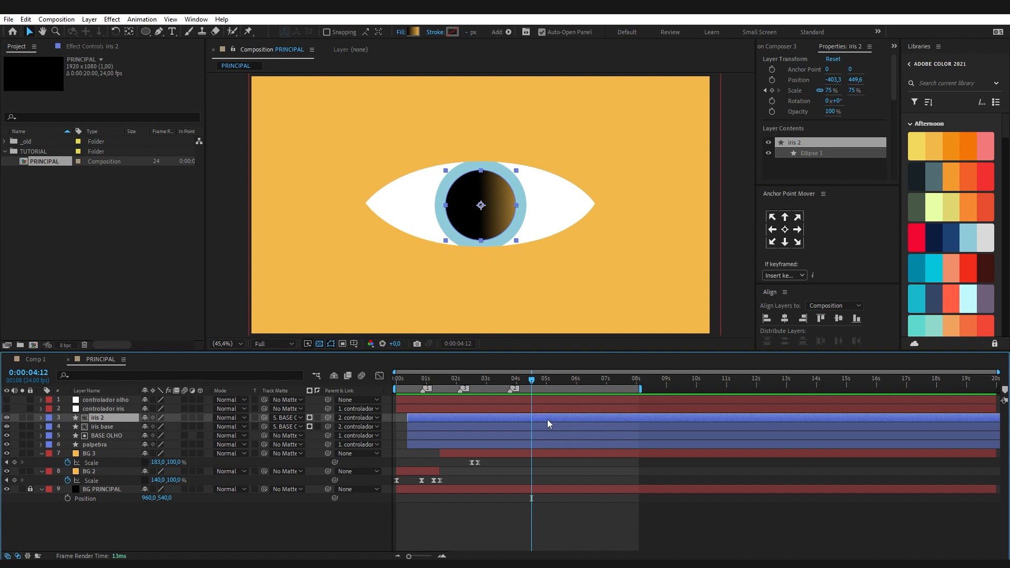
pyautogui.moveTo(514, 386)
pyautogui.mouseDown()
pyautogui.moveTo(496, 387)
pyautogui.moveTo(527, 386)
pyautogui.moveTo(528, 427)
pyautogui.mouseUp()
pyautogui.click(523, 412)
pyautogui.press('p')
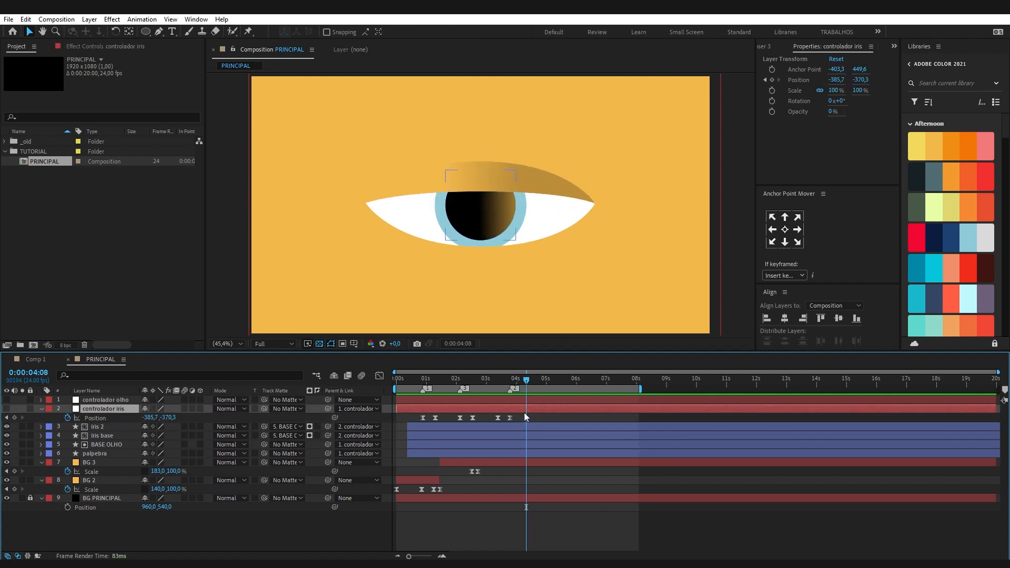
pyautogui.click(507, 385)
pyautogui.moveTo(509, 388); pyautogui.dragTo(513, 388)
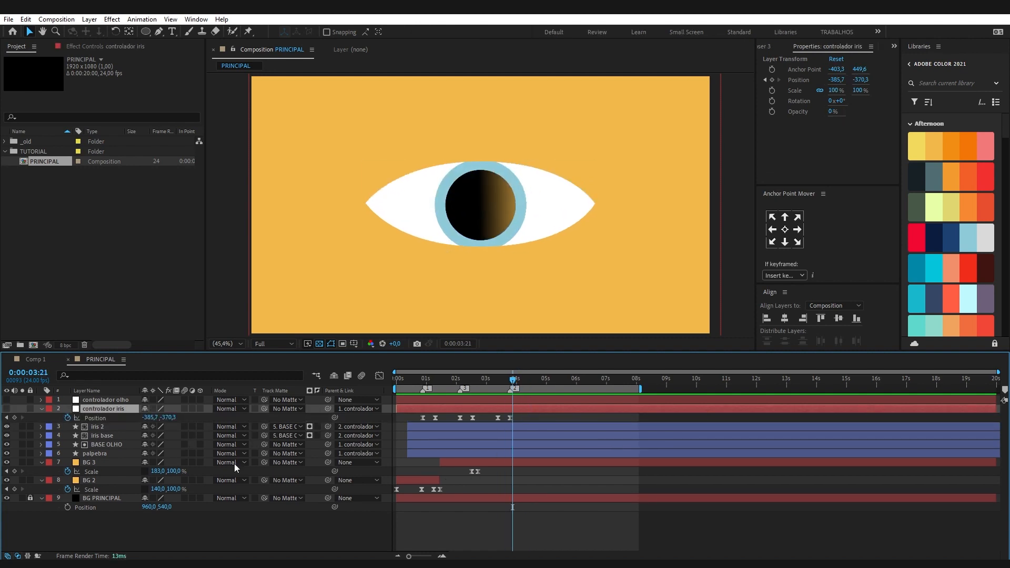
# Step: Reveal the Path keyframes of BASE OLHO and set the current time to 0:00:04:15, five frames past its last keyframe
pyautogui.click(102, 454)
pyautogui.click(109, 445)
pyautogui.press('u')
pyautogui.click(528, 380)
pyautogui.scroll(2, 511, 456)
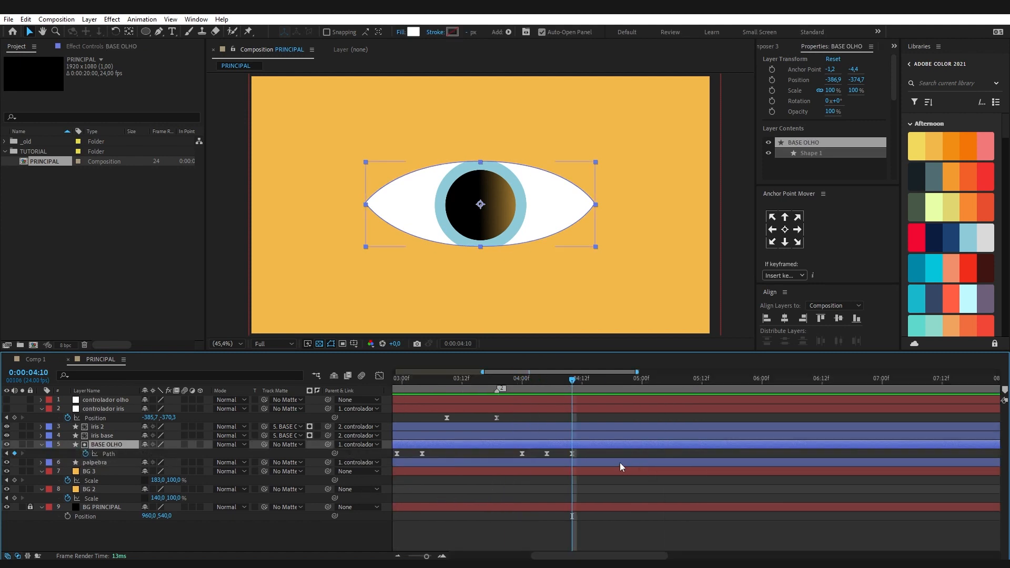
pyautogui.press('pagedown')
pyautogui.press('pagedown')
pyautogui.press('pagedown')
pyautogui.press('pagedown')
pyautogui.press('pagedown')
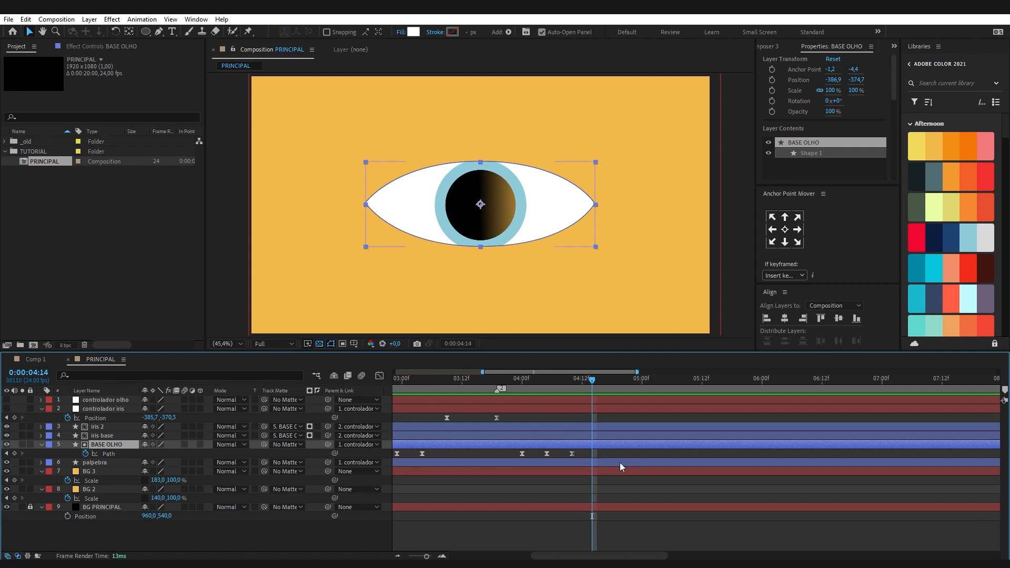
# Step: Collapse the Position property of the controlador iris layer
pyautogui.click(97, 426)
pyautogui.click(103, 408)
pyautogui.press('u')
# Step: Try to keyframe the Scale of iris 2 from 75% at 0:00:04:15 to 783% at 0:00:05:01
pyautogui.click(117, 418)
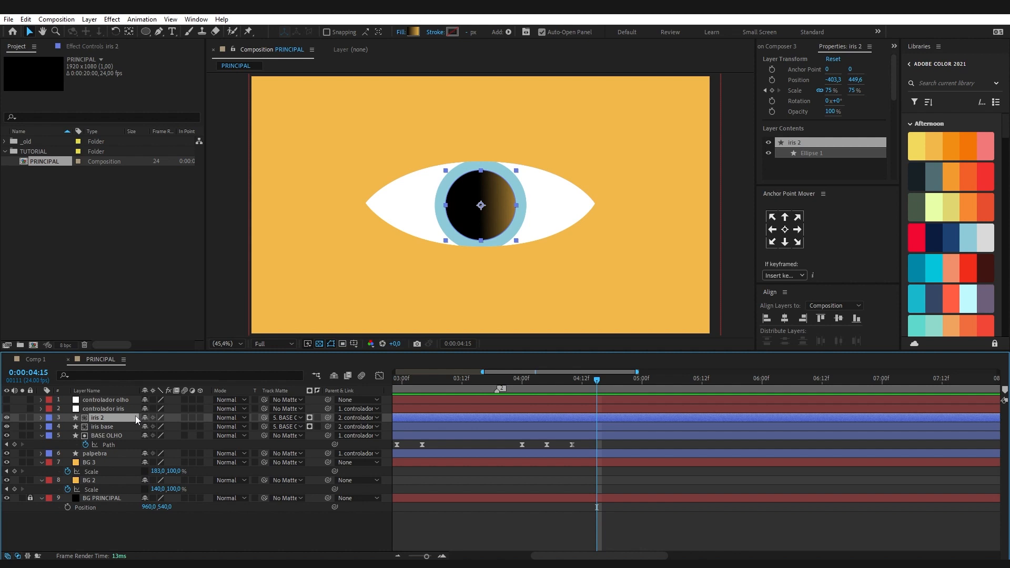
pyautogui.hotkey('alt', 'shift', 's')
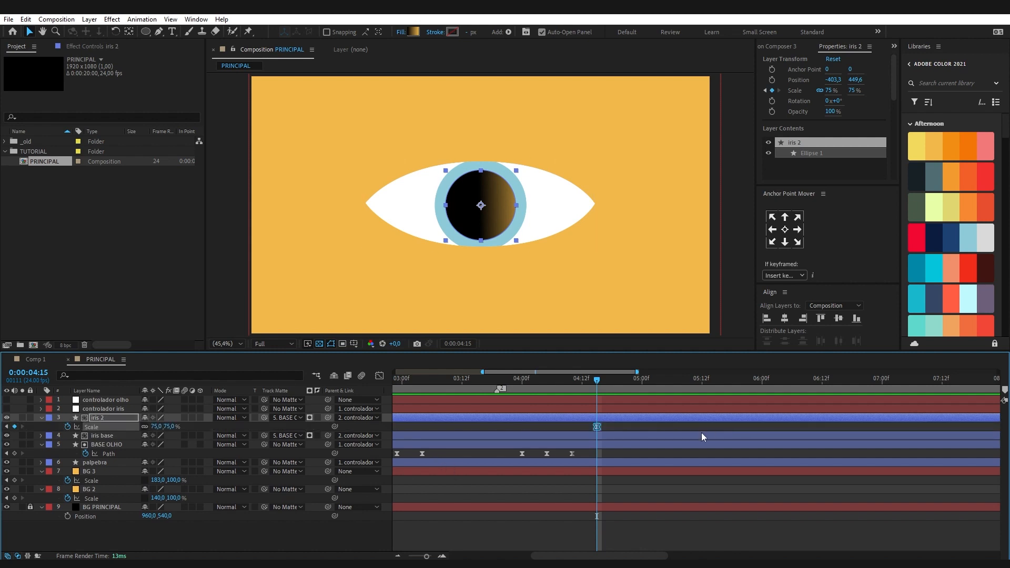
pyautogui.press('-')
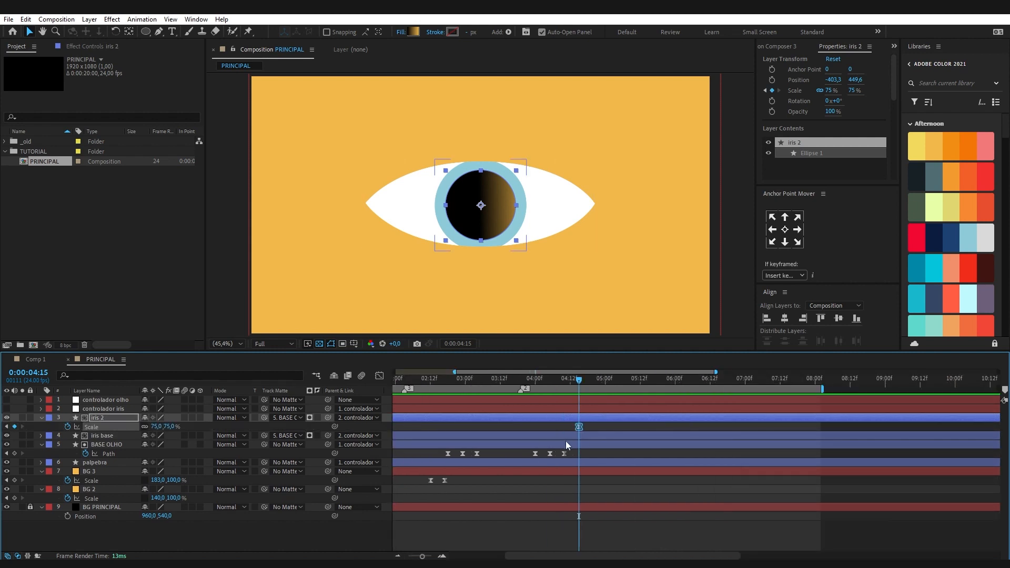
pyautogui.press('=')
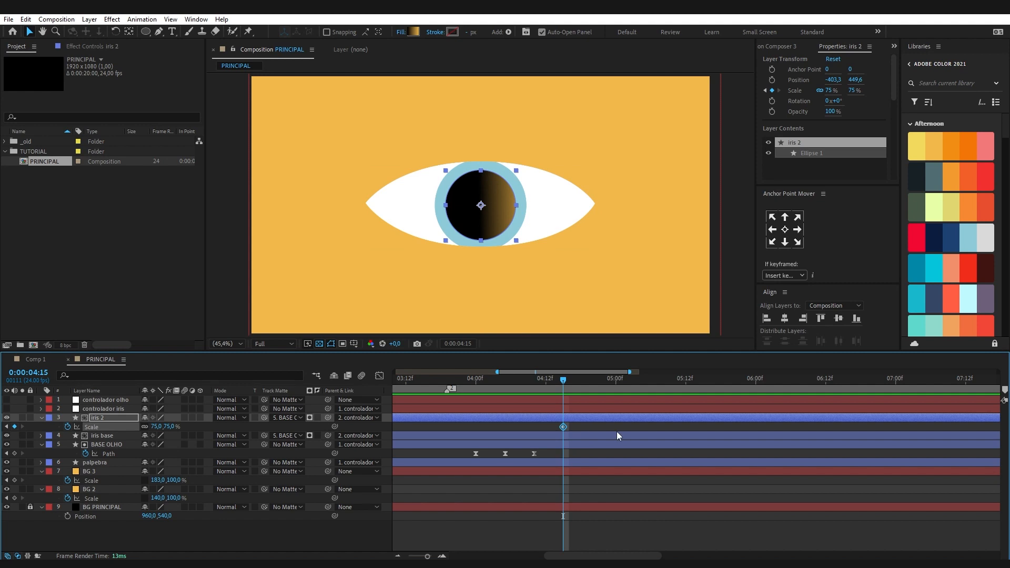
pyautogui.hotkey('shift', 'pagedown')
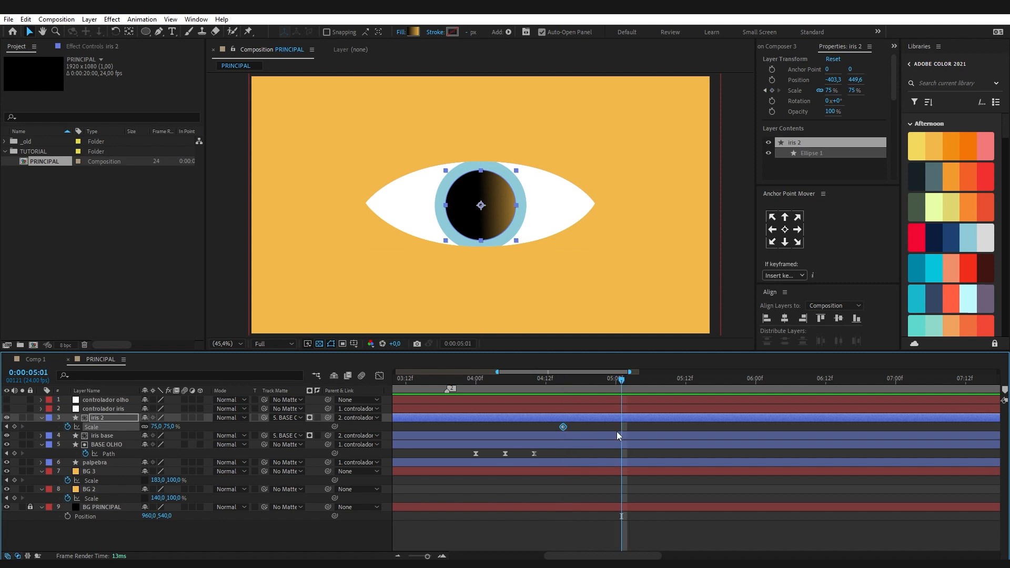
pyautogui.press('-')
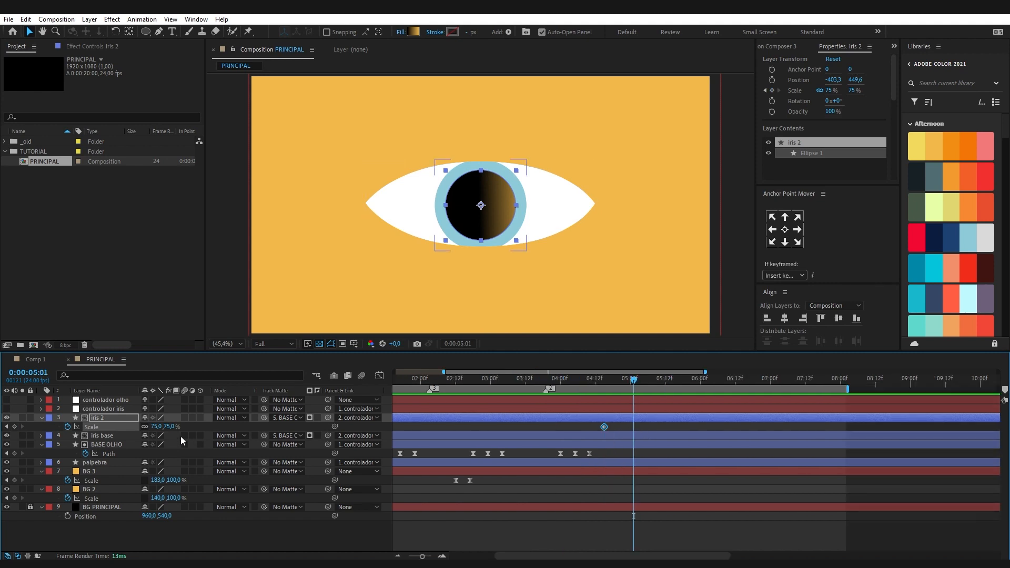
pyautogui.moveTo(156, 426); pyautogui.dragTo(582, 226)
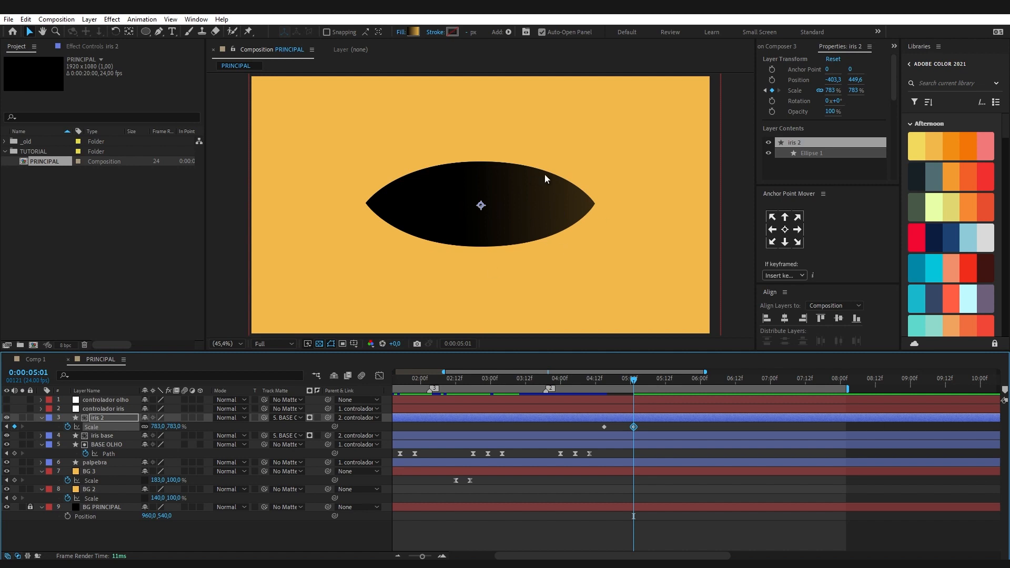
pyautogui.hotkey('ctrl', 'z')
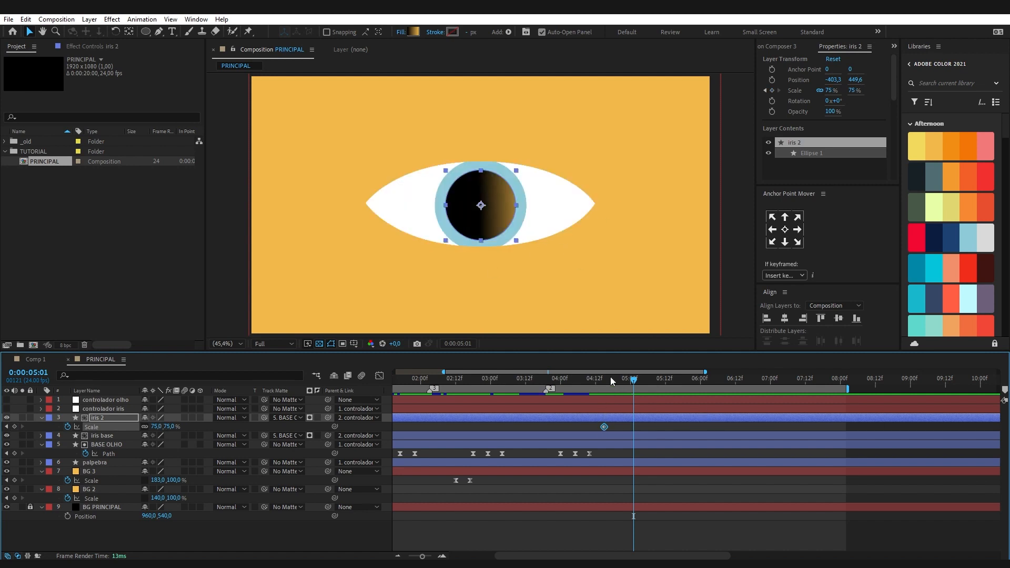
pyautogui.moveTo(616, 380); pyautogui.dragTo(607, 381)
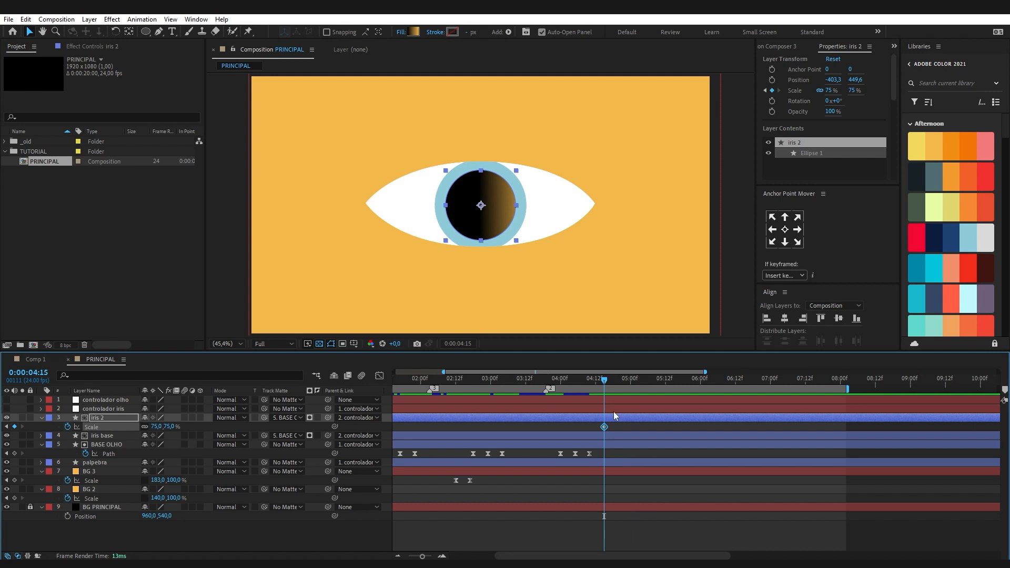
pyautogui.press('Delete')
# Step: Place a duplicate of iris 2 above all other layers with its track matte set to No Matte
pyautogui.hotkey('ctrl', 'd')
pyautogui.moveTo(114, 419); pyautogui.dragTo(99, 398)
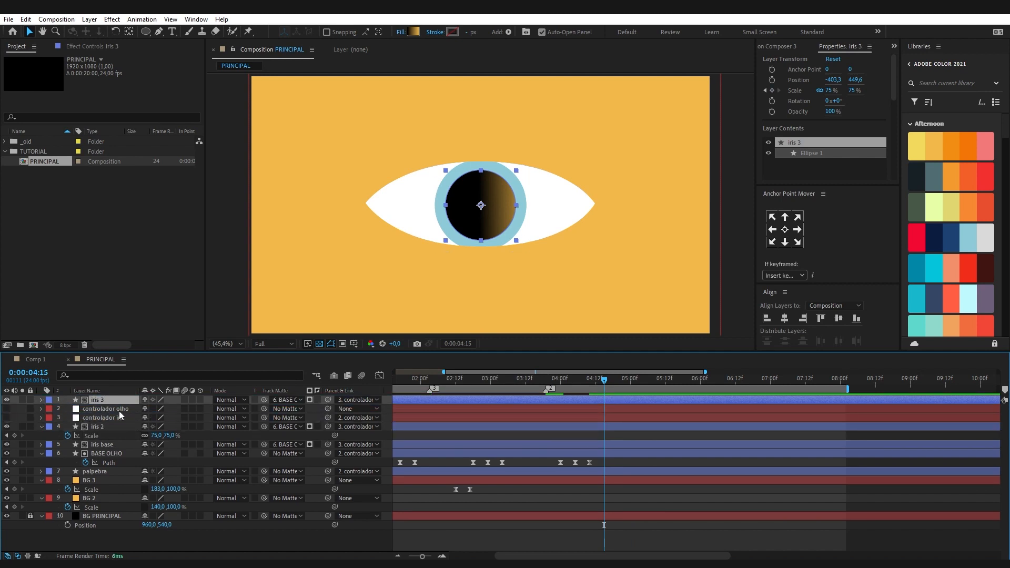
pyautogui.click(288, 399)
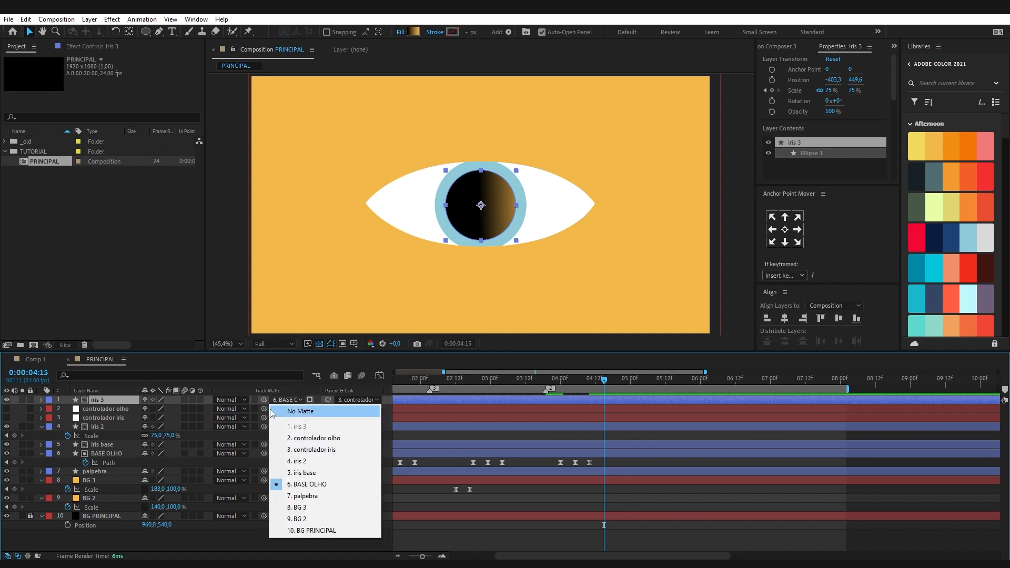
pyautogui.click(315, 412)
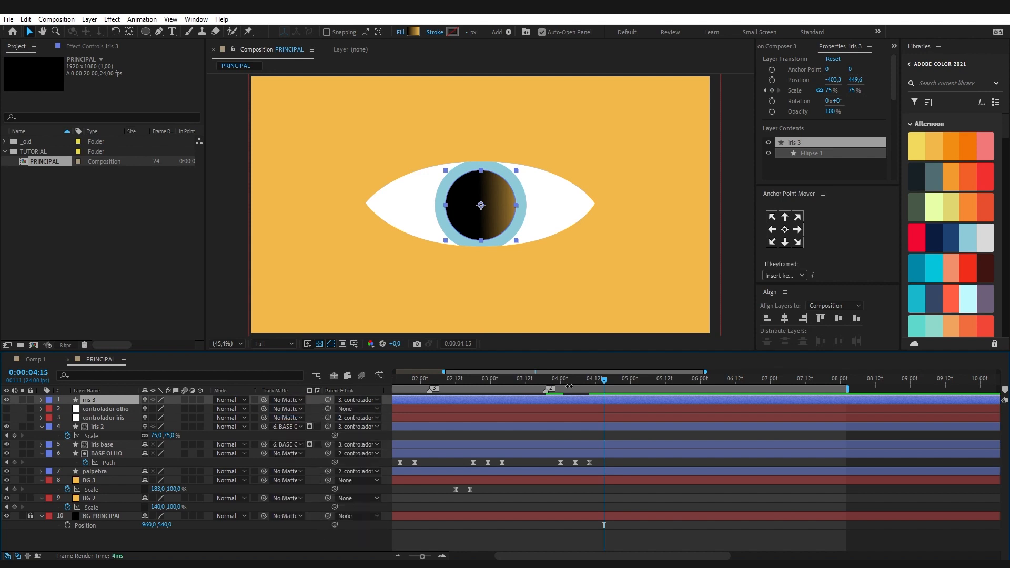
# Step: Trim the iris copy to start at 0:00:04:15 and end the seven layers from controlador olho to BG 3 at about 0:00:05:06
pyautogui.hotkey('alt', '[')
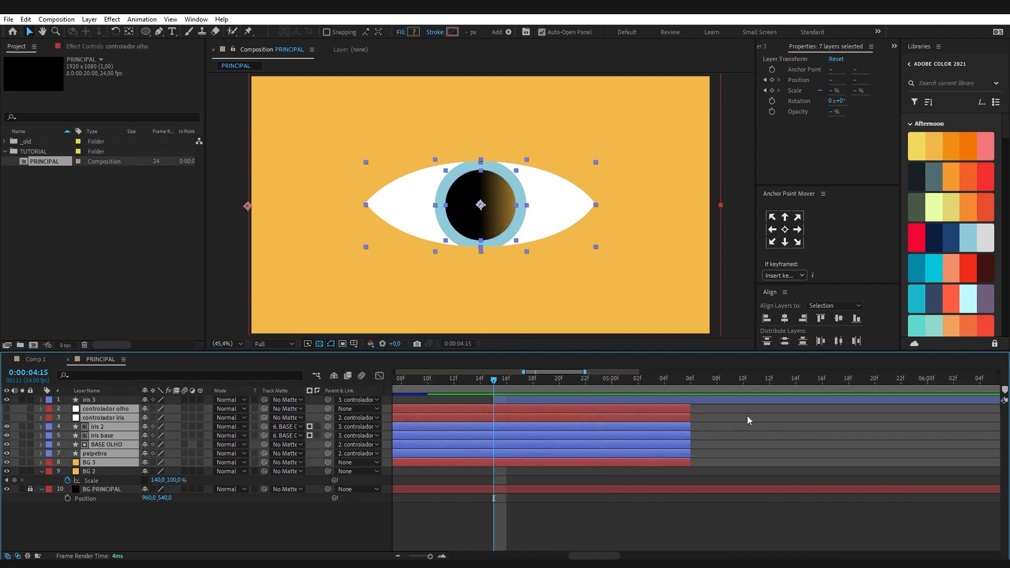
pyautogui.click(708, 416)
# Step: Rename the duplicated iris layer as TRANSIÇÃO
pyautogui.click(508, 401)
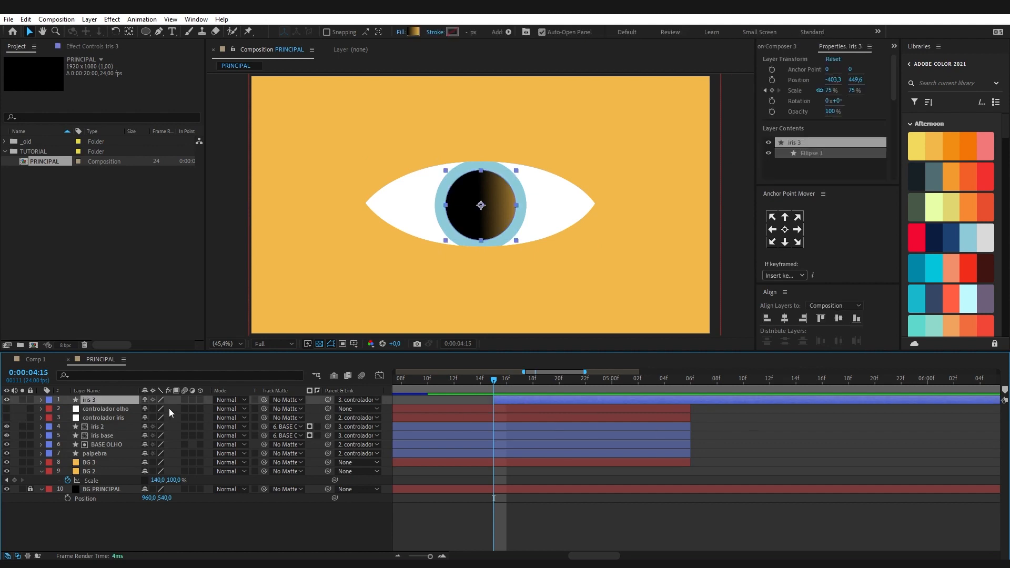
pyautogui.press('Return')
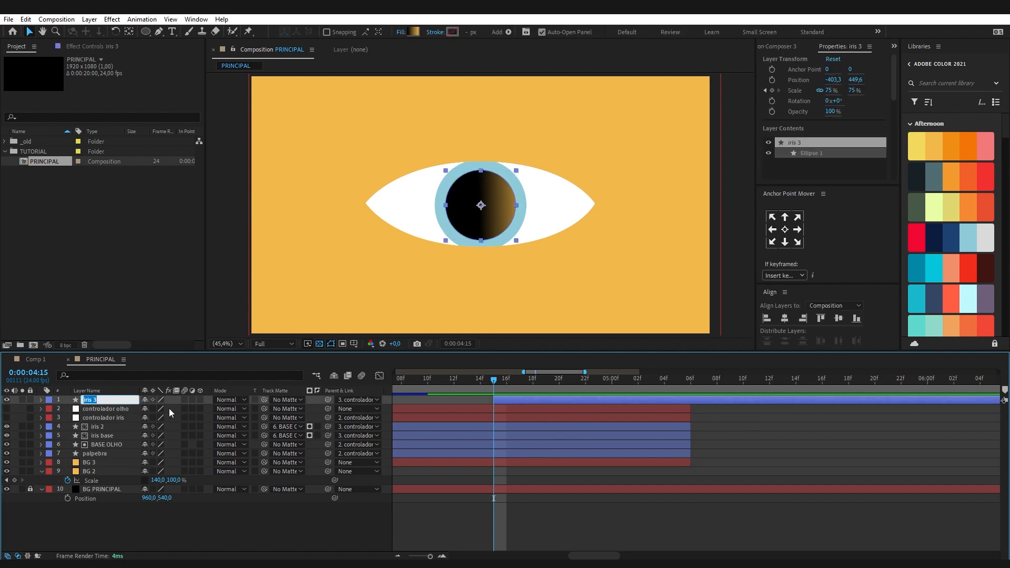
pyautogui.write('TRANSIÇÃO')
pyautogui.press('Return')
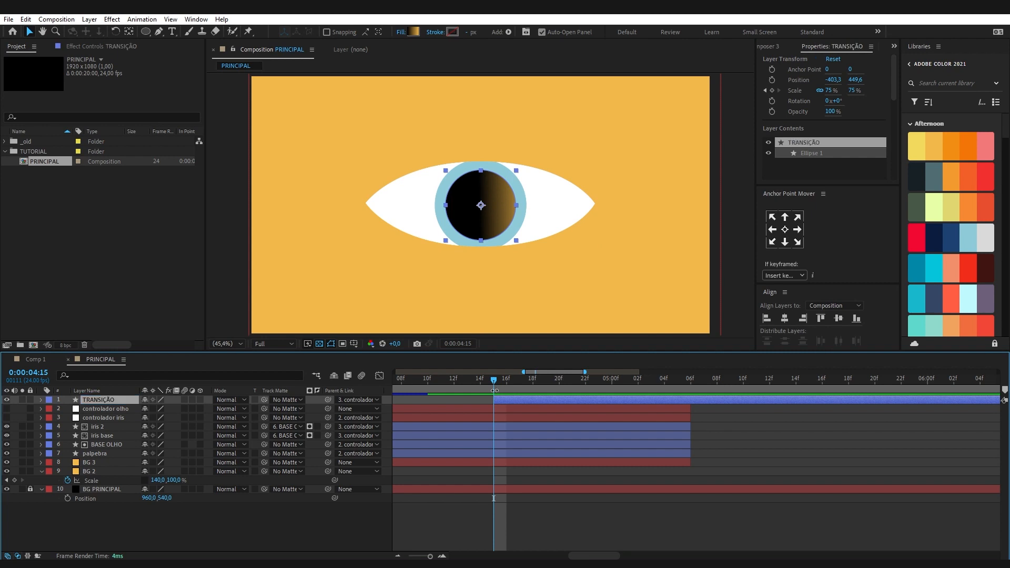
# Step: Add Scale keyframes of 75% to the TRANSIÇÃO layer at 0:00:04:15 and 0:00:05:01
pyautogui.hotkey('alt', 'shift', 's')
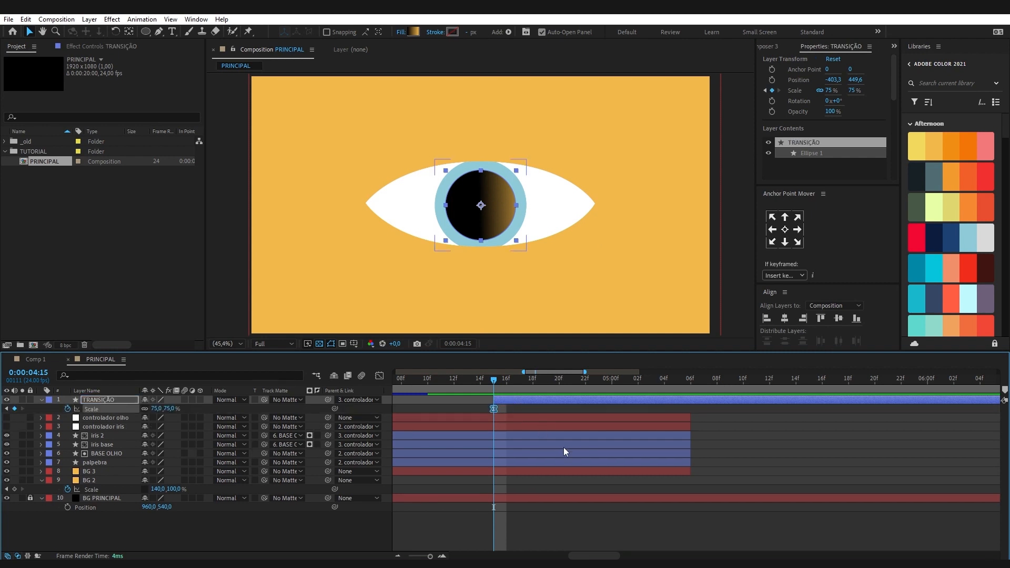
pyautogui.hotkey('shift', 'pagedown')
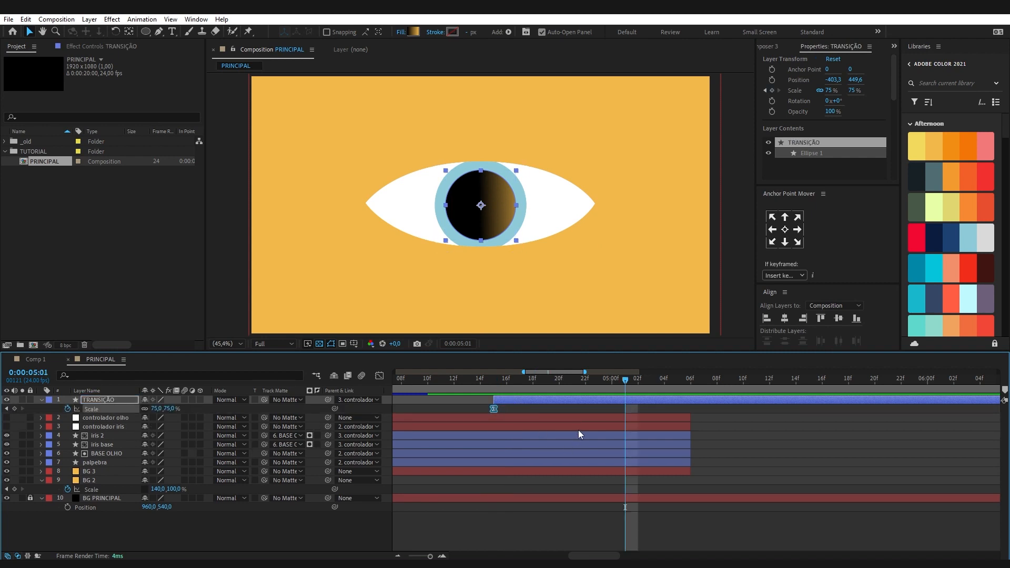
pyautogui.hotkey('alt', 'shift', 's')
pyautogui.scroll(-2, 545, 438)
pyautogui.moveTo(591, 408); pyautogui.dragTo(522, 416)
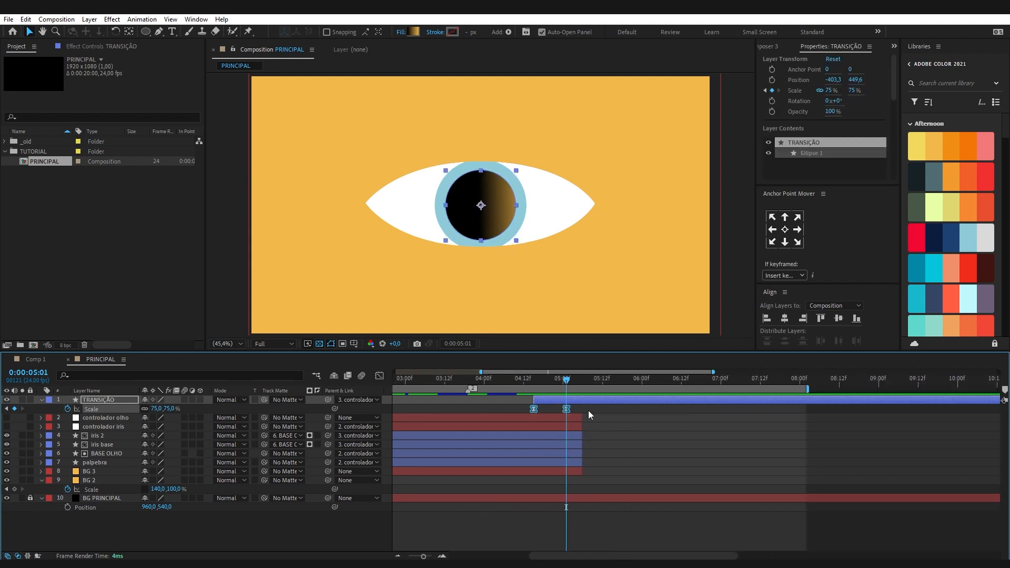
# Step: Set the TRANSIÇÃO layer's Scale to 754% at the 0:00:05:01 keyframe so the pupil fills the frame
pyautogui.scroll(2, 599, 421)
pyautogui.click(467, 382)
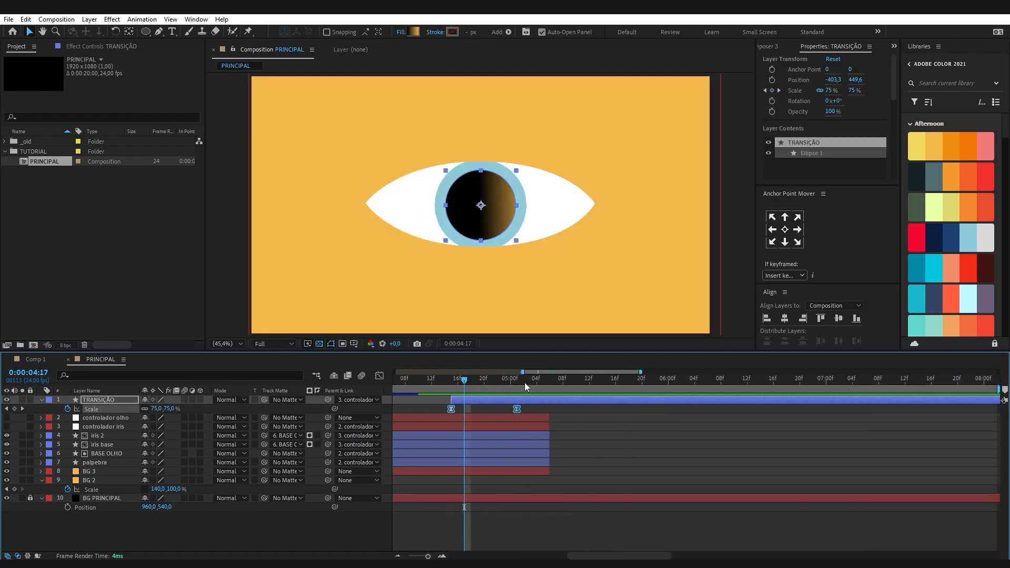
pyautogui.click(517, 380)
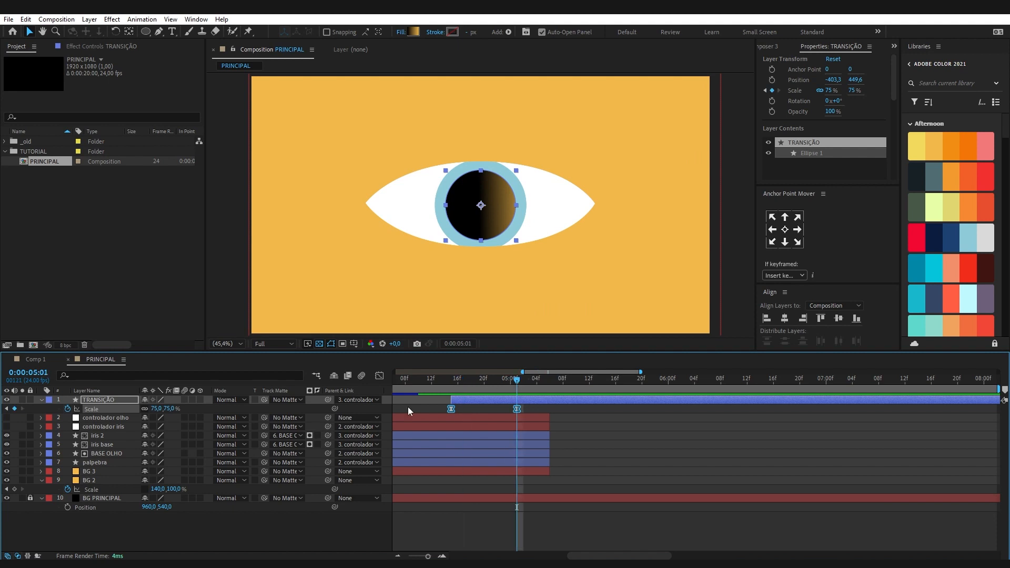
pyautogui.moveTo(162, 412); pyautogui.dragTo(515, 395)
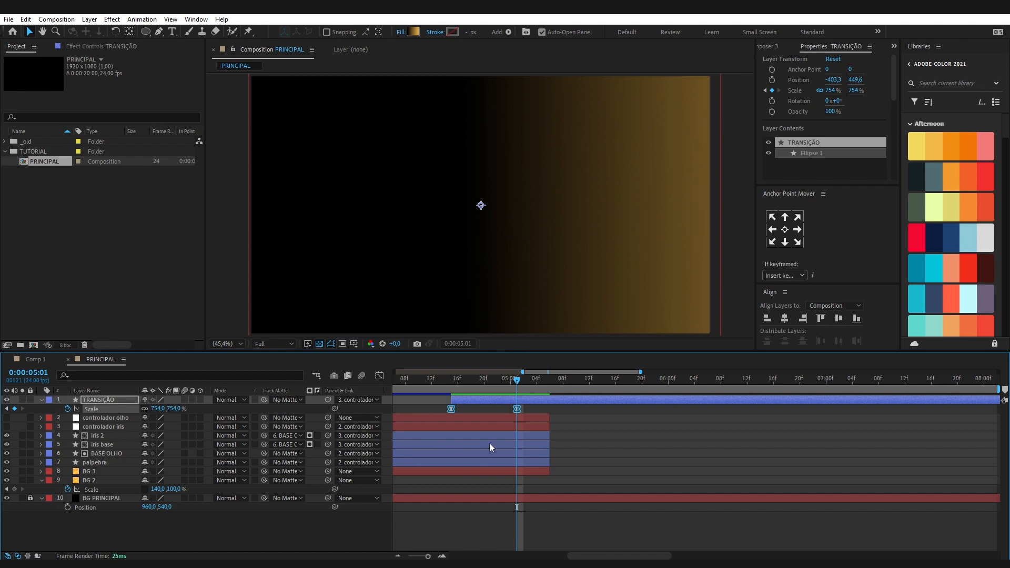
# Step: Duplicate the TRANSIÇÃO layer at 0:00:04:15 and give the copy a solid black fill (000000)
pyautogui.moveTo(450, 381)
pyautogui.mouseDown()
pyautogui.moveTo(468, 386)
pyautogui.moveTo(451, 385)
pyautogui.mouseUp()
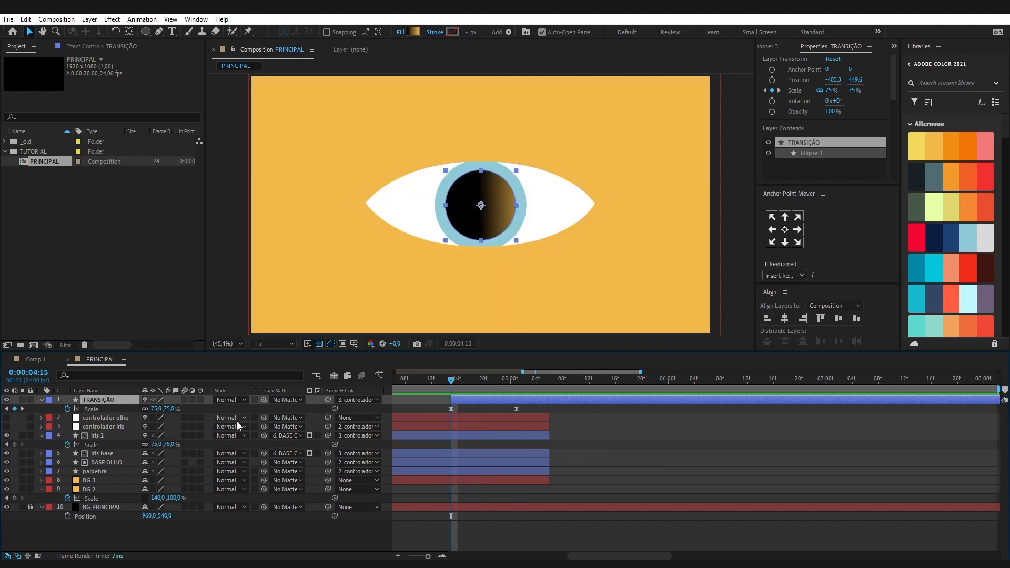
pyautogui.hotkey('ctrl', 'd')
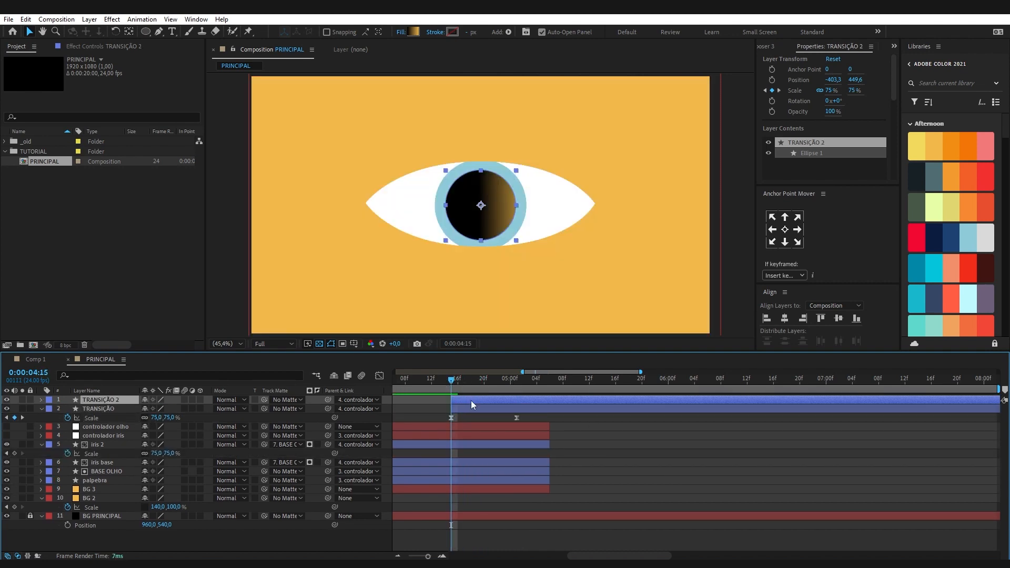
pyautogui.click(401, 32)
pyautogui.click(675, 276)
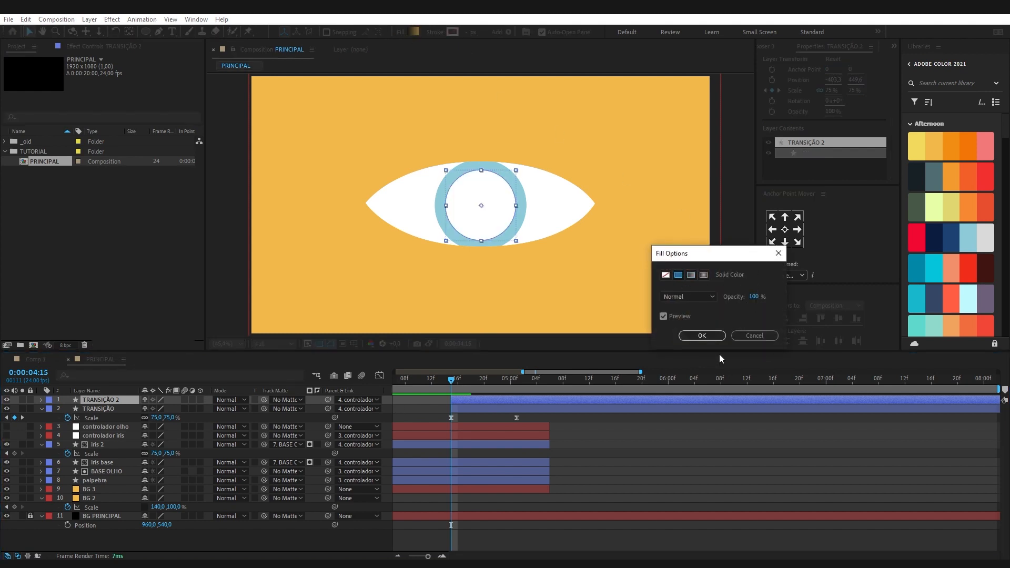
pyautogui.click(700, 336)
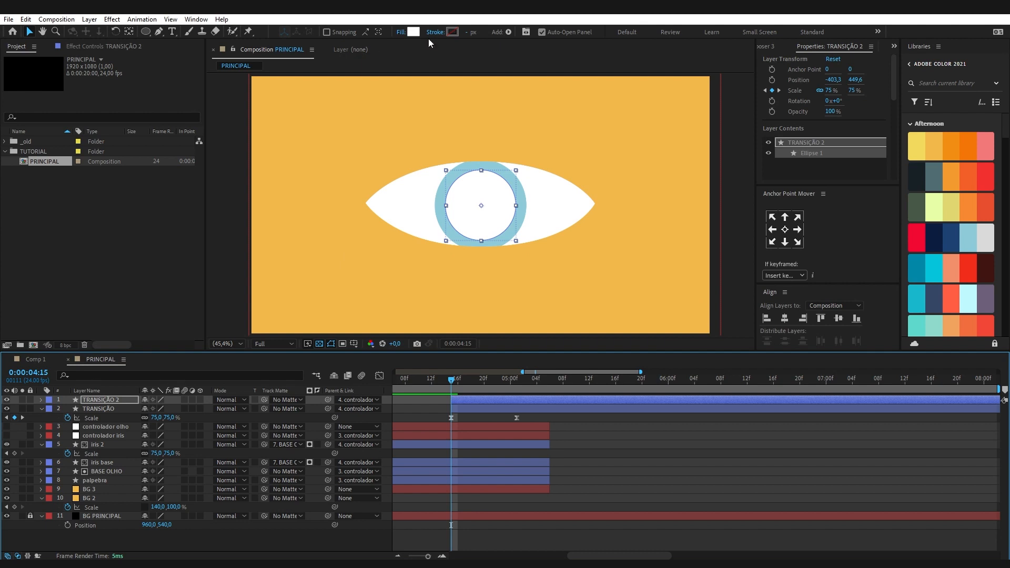
pyautogui.click(413, 32)
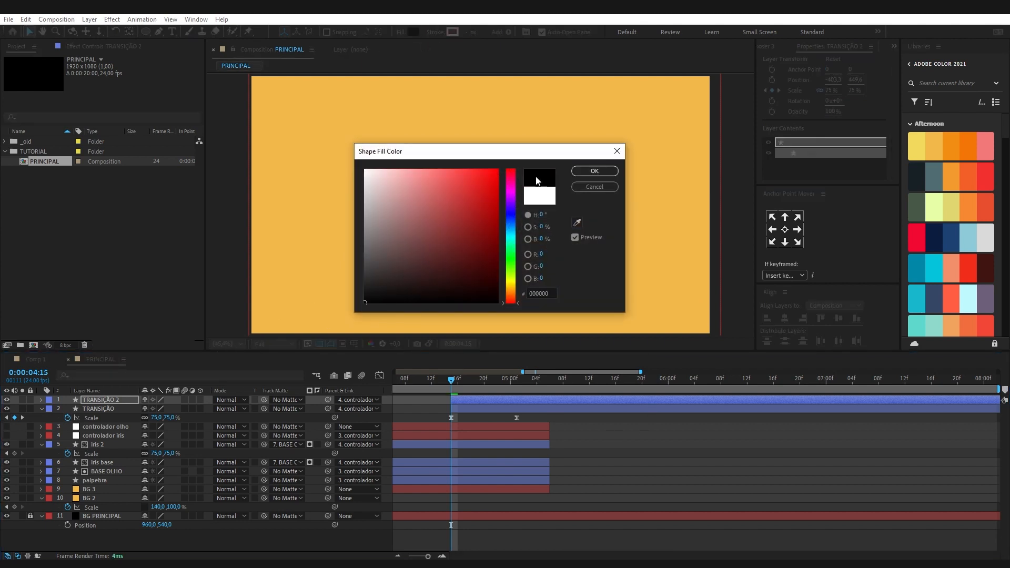
pyautogui.click(594, 171)
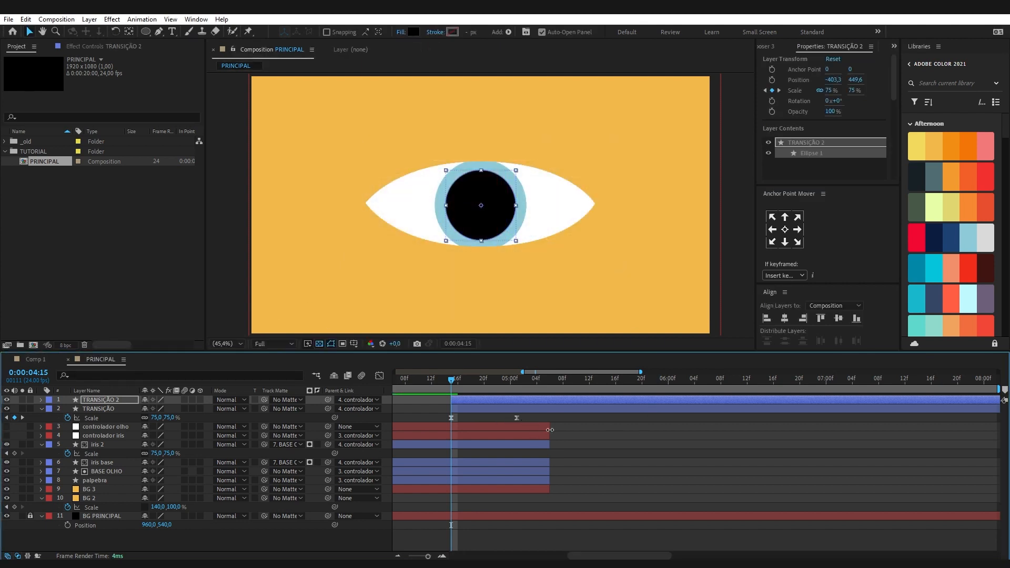
pyautogui.press('u')
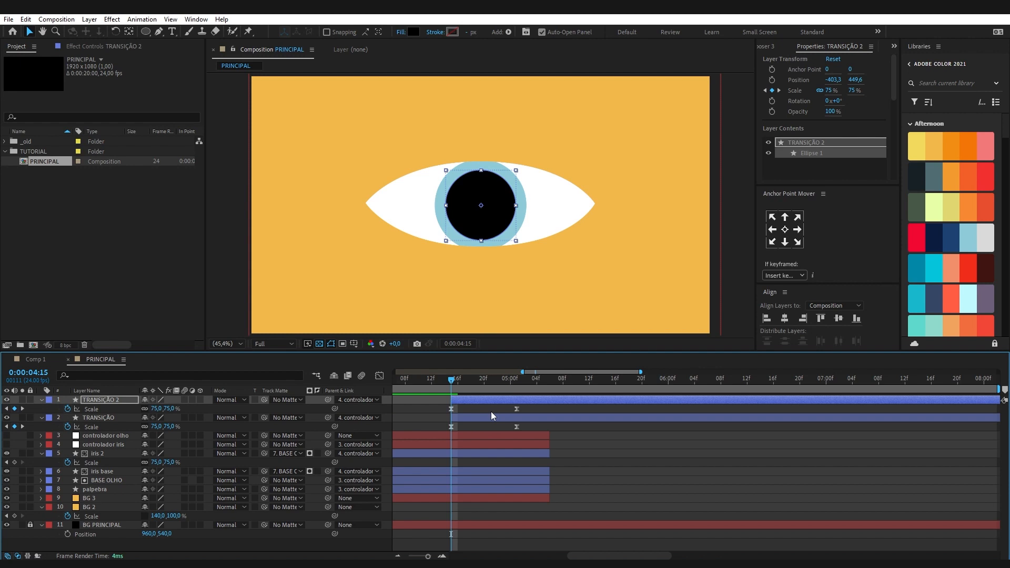
pyautogui.hotkey('alt', 'pagedown')
pyautogui.hotkey('alt', 'pagedown')
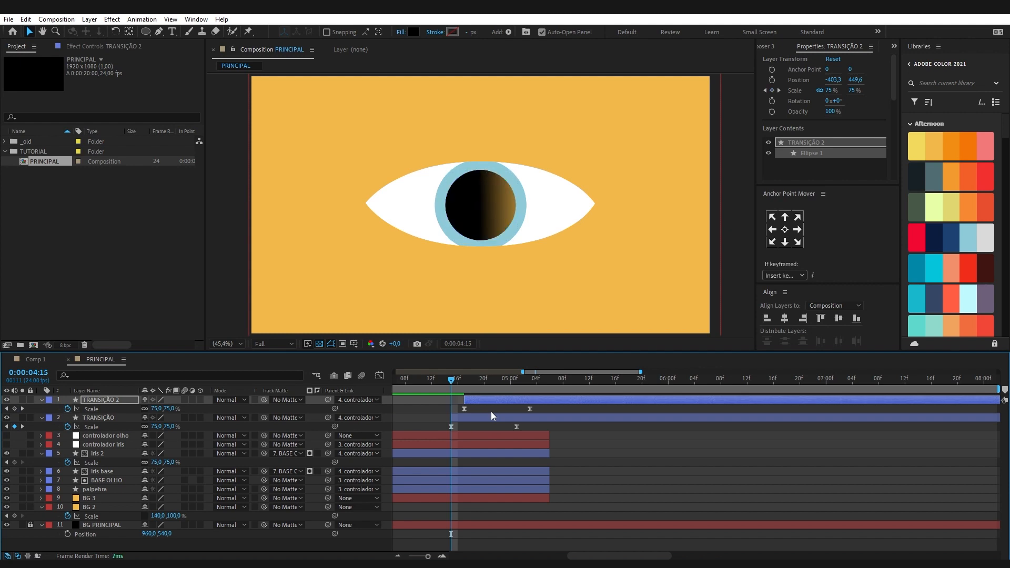
pyautogui.hotkey('alt', 'pageup')
pyautogui.hotkey('alt', 'pageup')
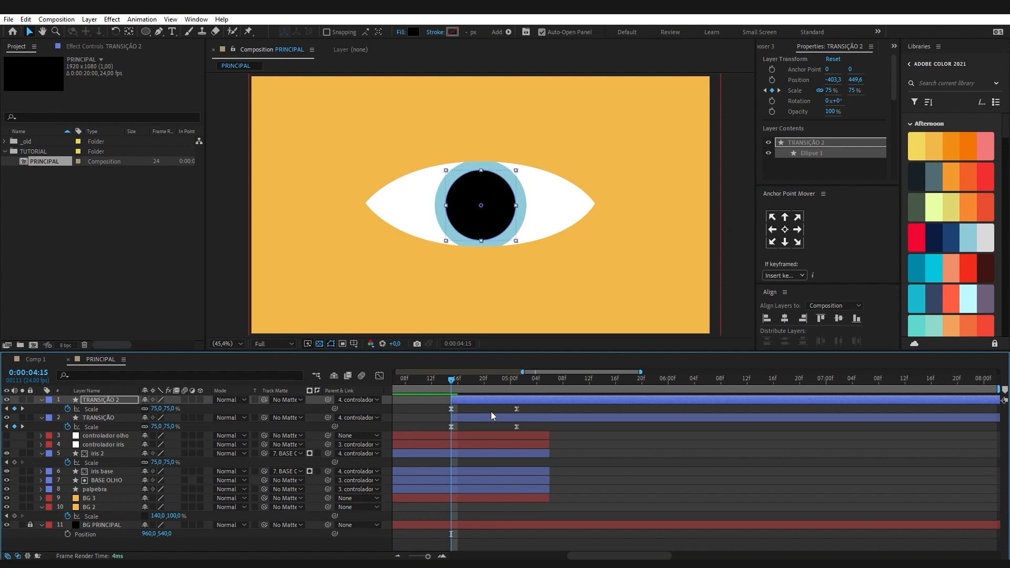
pyautogui.click(474, 399)
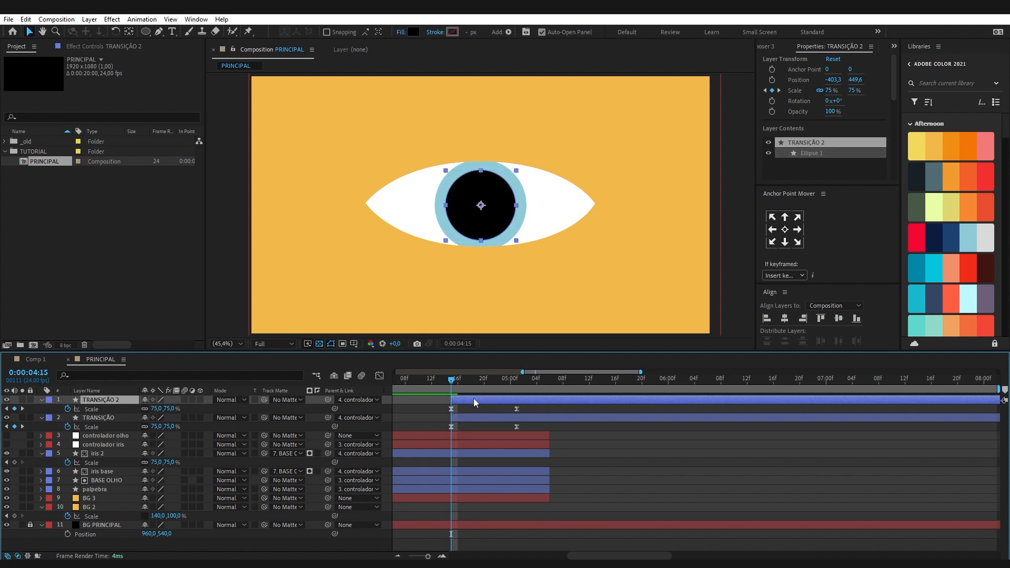
pyautogui.hotkey('alt', 'pagedown')
pyautogui.hotkey('alt', 'pagedown')
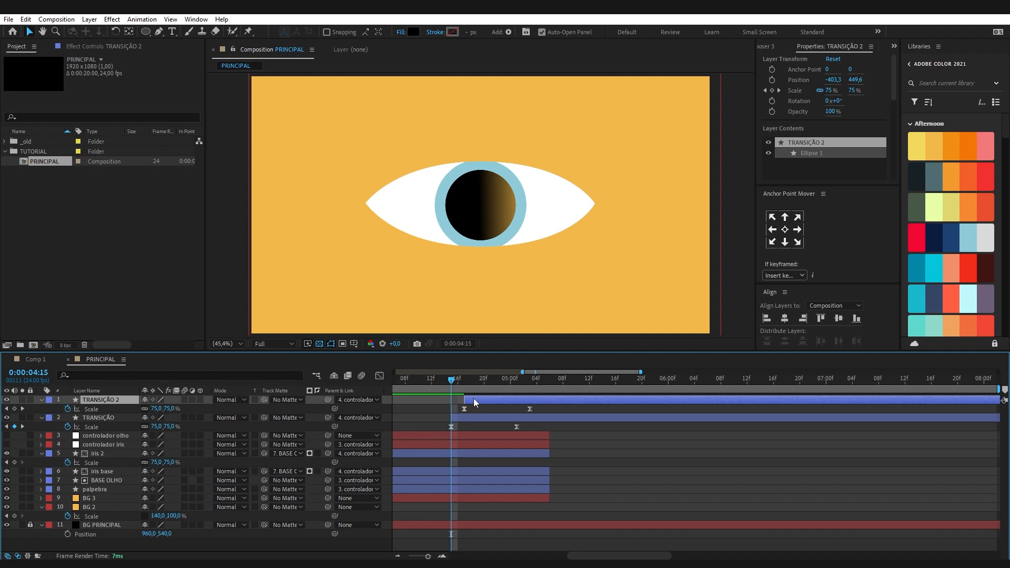
pyautogui.hotkey('alt', 'pageup')
pyautogui.hotkey('alt', 'pageup')
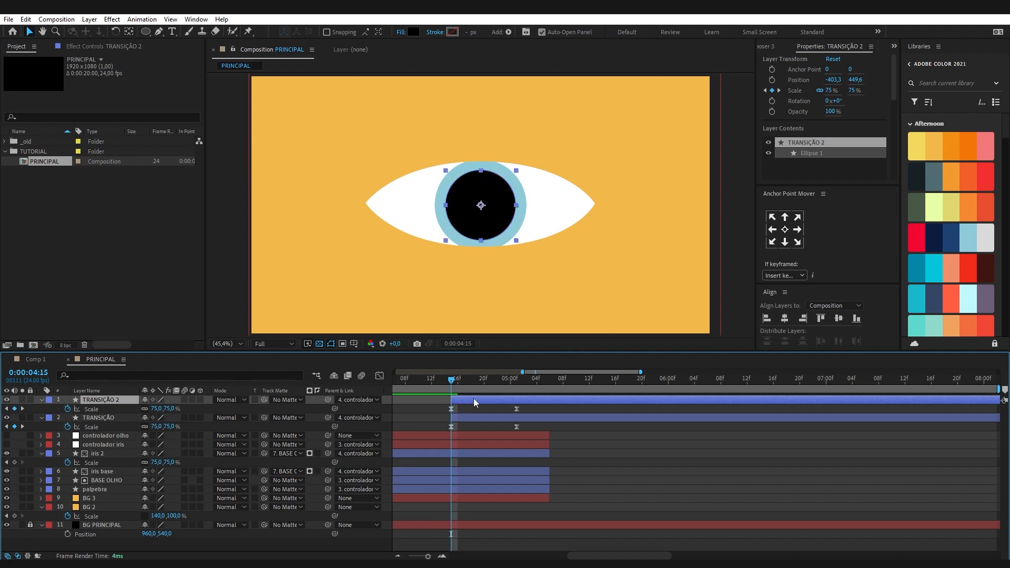
pyautogui.hotkey('alt', 'pagedown')
pyautogui.hotkey('alt', 'pagedown')
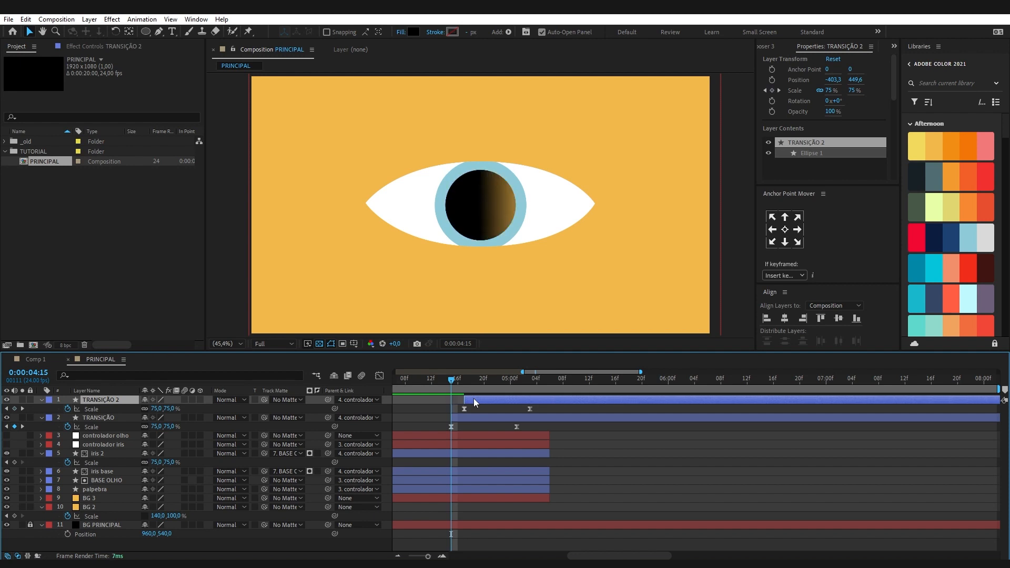
pyautogui.hotkey('alt', 'pageup')
pyautogui.hotkey('alt', 'pageup')
# Step: Shift the TRANSIÇÃO 2 layer two frames later to start at 0:00:04:17 and check the overlap at 0:00:04:21
pyautogui.hotkey('alt', 'pagedown')
pyautogui.hotkey('alt', 'pagedown')
pyautogui.moveTo(452, 380); pyautogui.dragTo(491, 388)
pyautogui.click(643, 446)
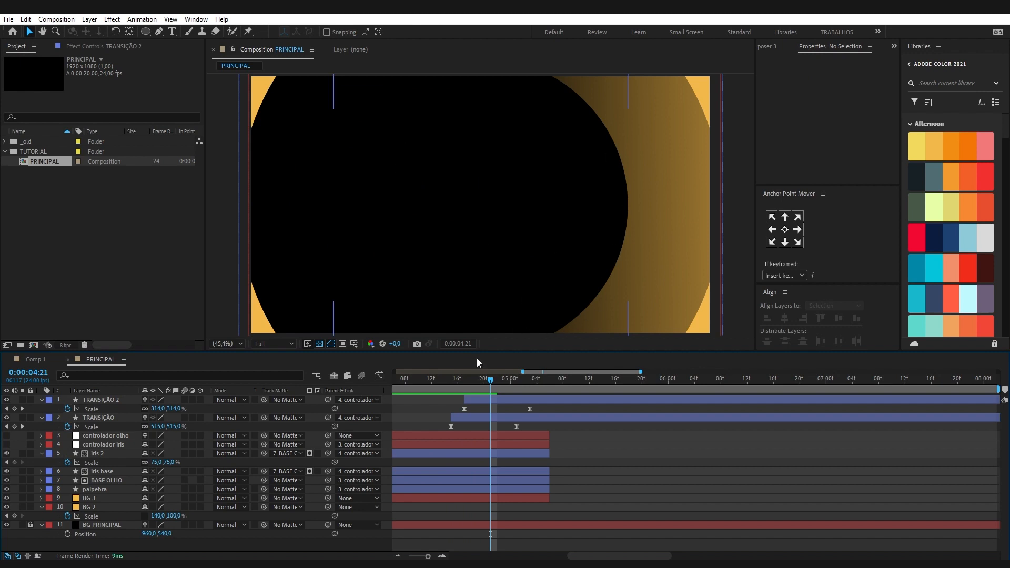
# Step: Apply the Gaussian Blur (Legacy) effect to the TRANSIÇÃO 2 layer
pyautogui.click(494, 398)
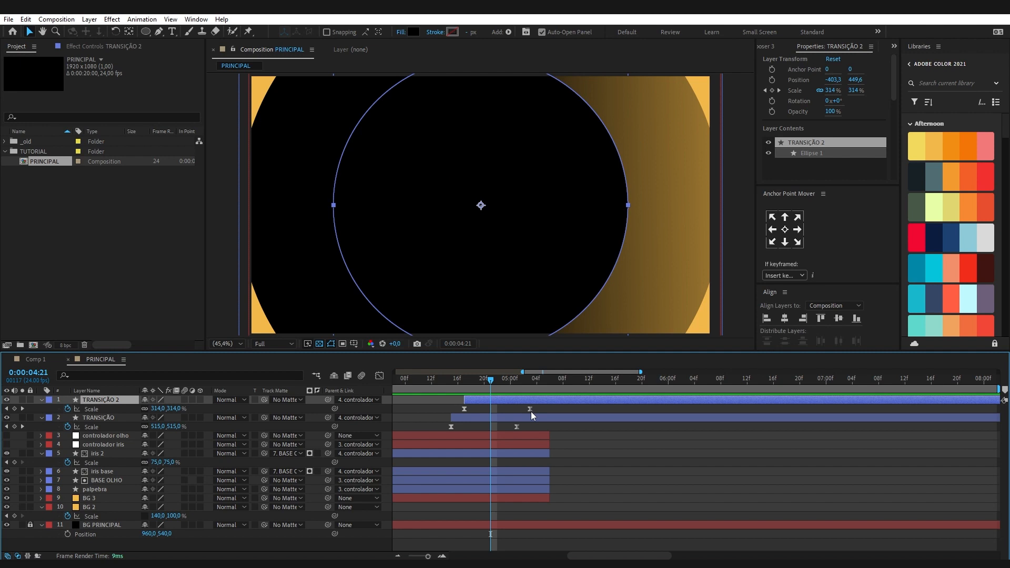
pyautogui.hotkey('ctrl', 'space')
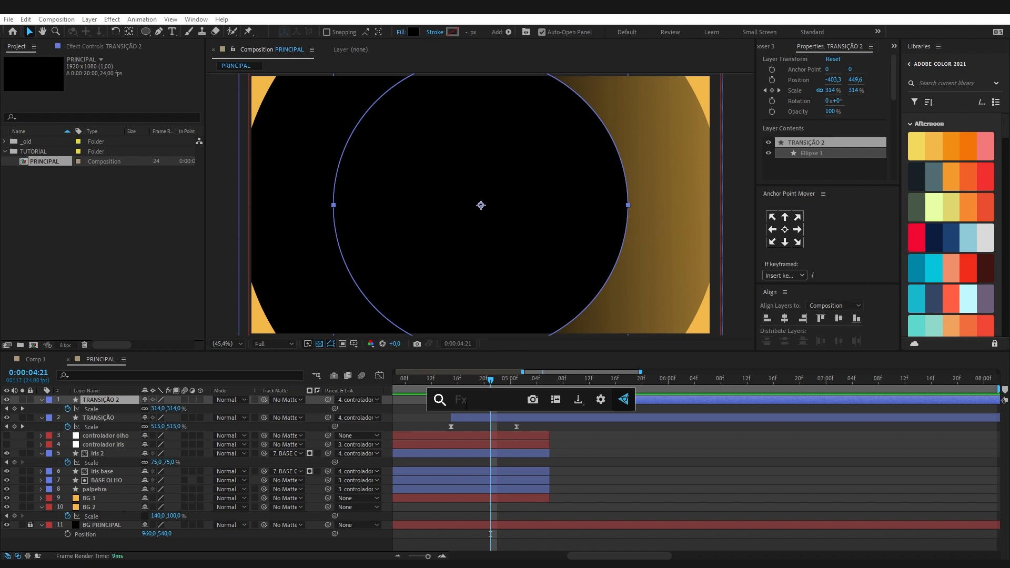
pyautogui.write('gaus')
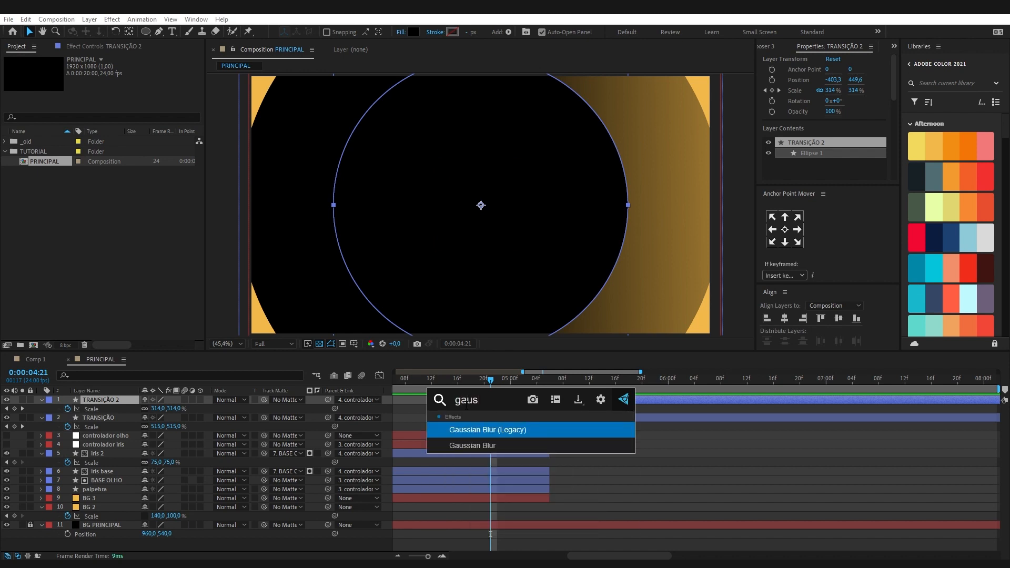
pyautogui.press('Return')
pyautogui.click(196, 19)
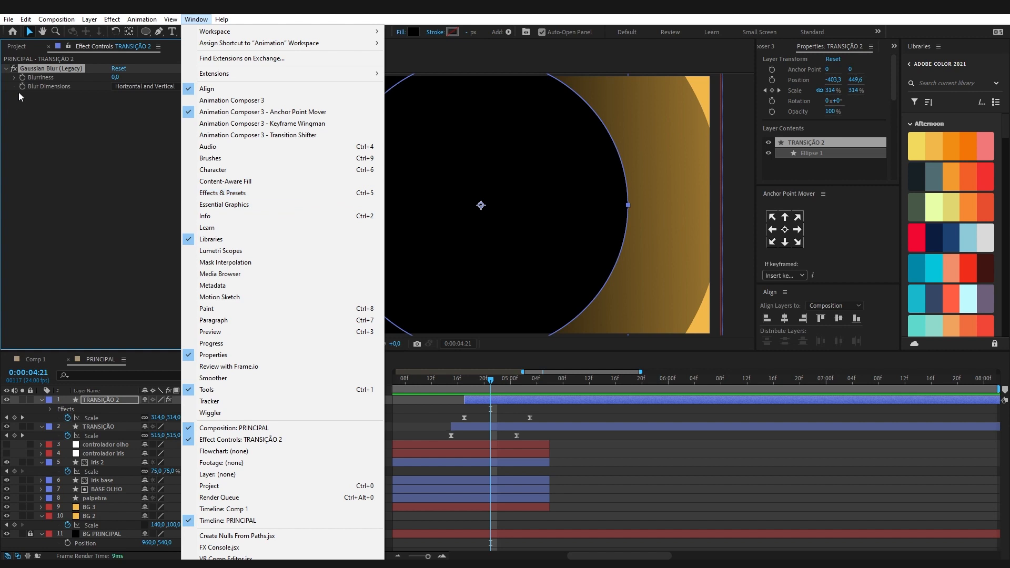
pyautogui.click(99, 210)
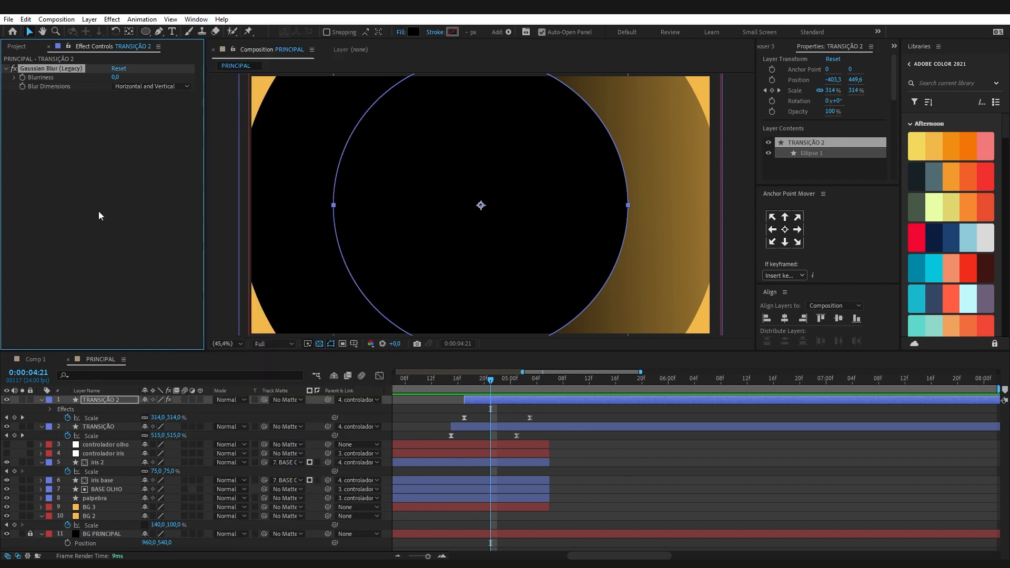
pyautogui.click(99, 211)
# Step: Set the Gaussian Blur's Blurriness on the TRANSIÇÃO 2 layer to 500
pyautogui.moveTo(115, 79); pyautogui.dragTo(596, 393)
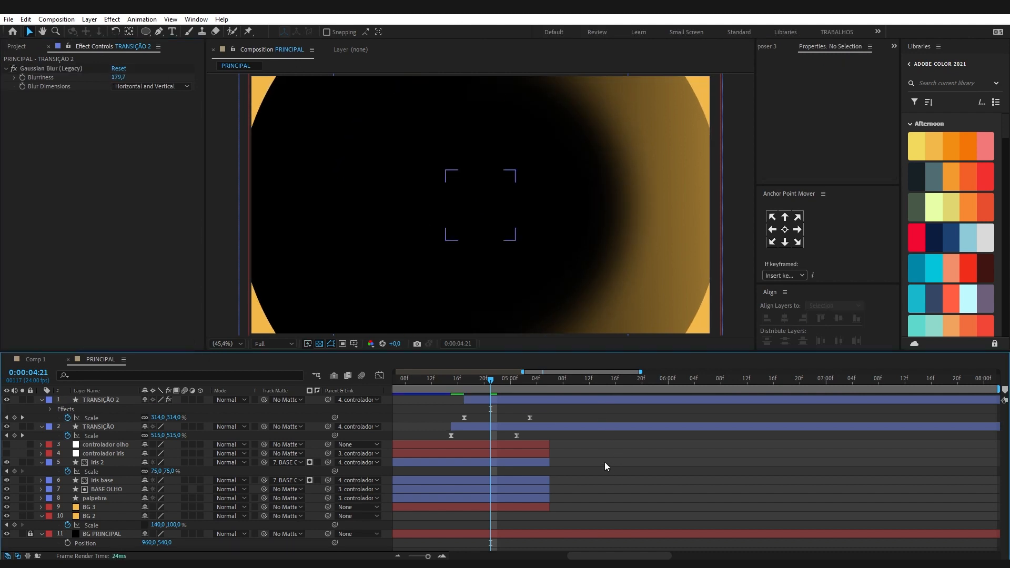
pyautogui.click(120, 77)
pyautogui.write('500')
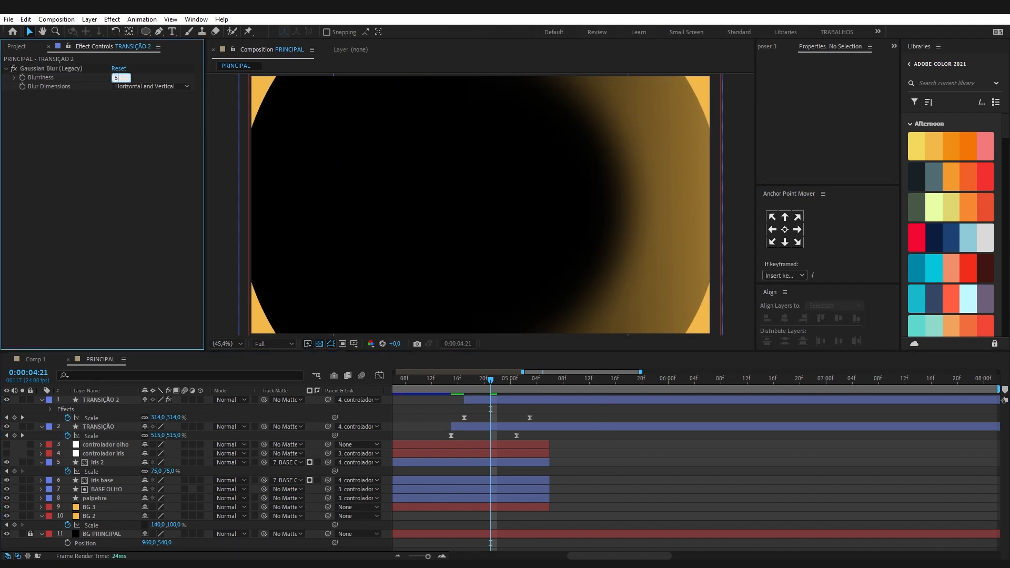
pyautogui.press('Return')
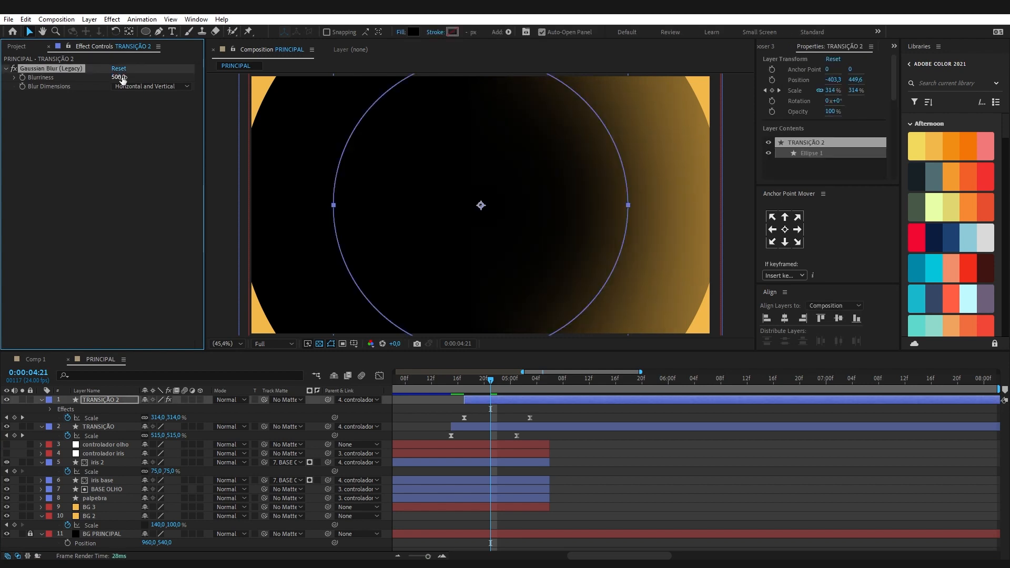
# Step: Scrub through the blurred pupil transition and play back the PRINCIPAL animation from the start
pyautogui.click(604, 451)
pyautogui.moveTo(452, 380); pyautogui.dragTo(526, 389)
pyautogui.press('space')
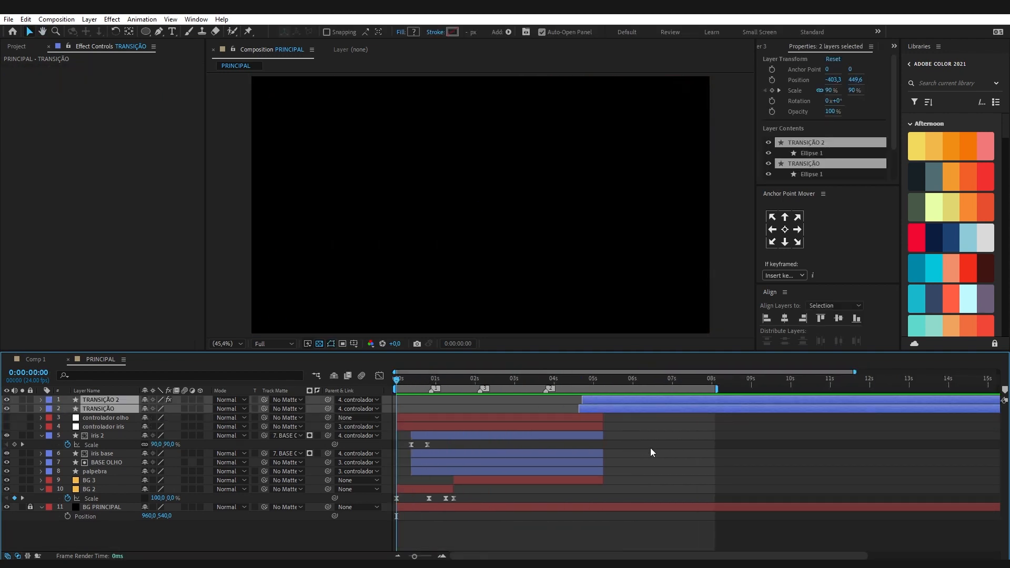
pyautogui.press('space')
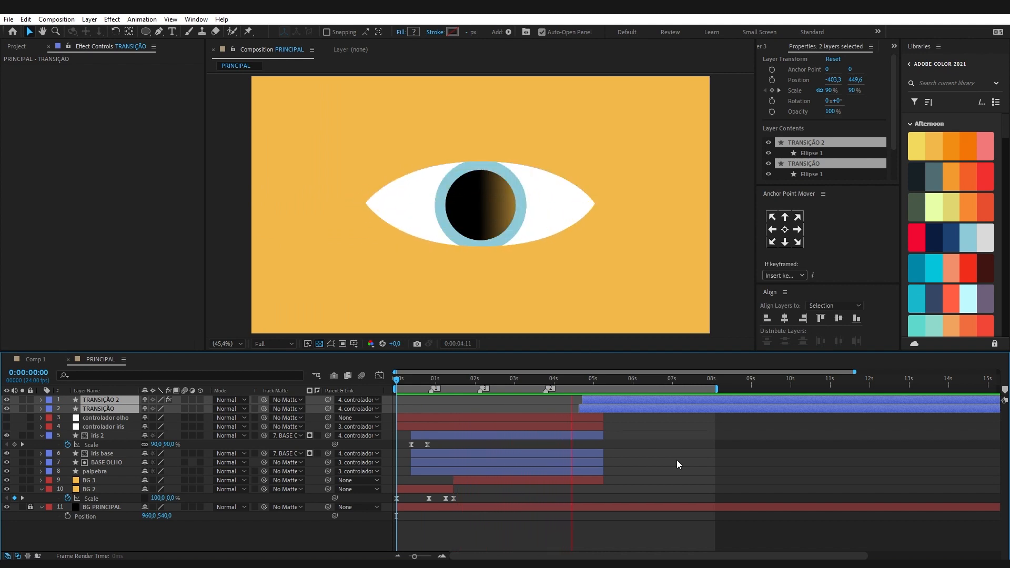
# Step: Hide the BG 2 layer's keyframes and trim the nine layers from TRANSIÇÃO 2 to BG 3 to end at 0:00:05:05
pyautogui.moveTo(620, 381); pyautogui.dragTo(601, 379)
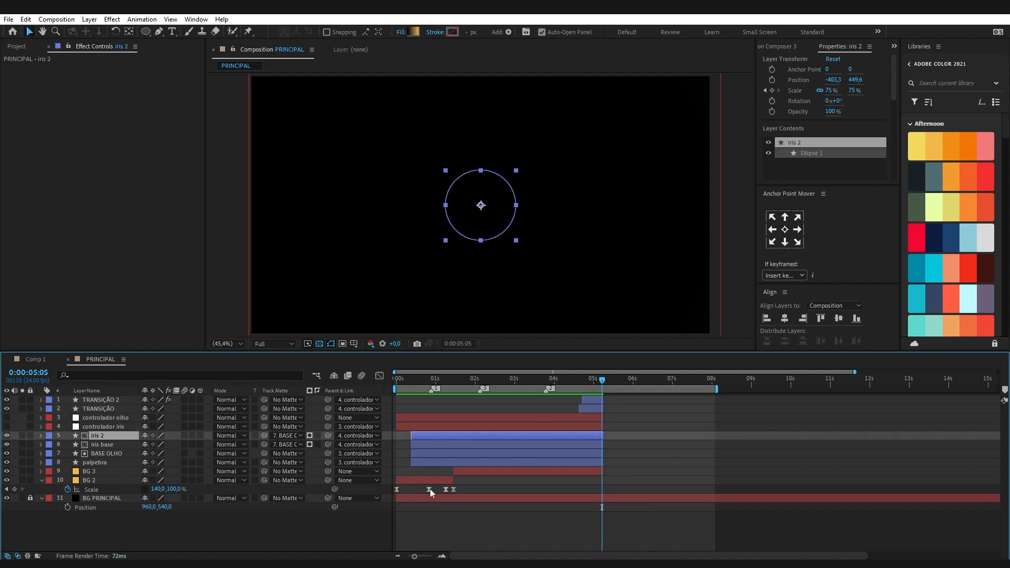
pyautogui.click(437, 480)
pyautogui.press('u')
pyautogui.scroll(3, 619, 419)
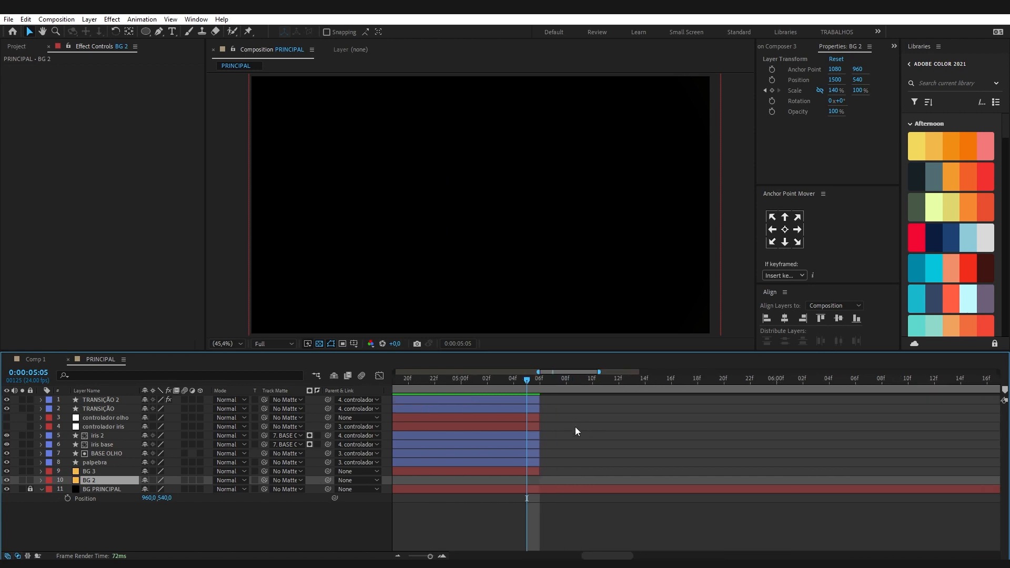
pyautogui.click(520, 399)
pyautogui.keyDown('shift'); pyautogui.click(529, 473); pyautogui.keyUp('shift')
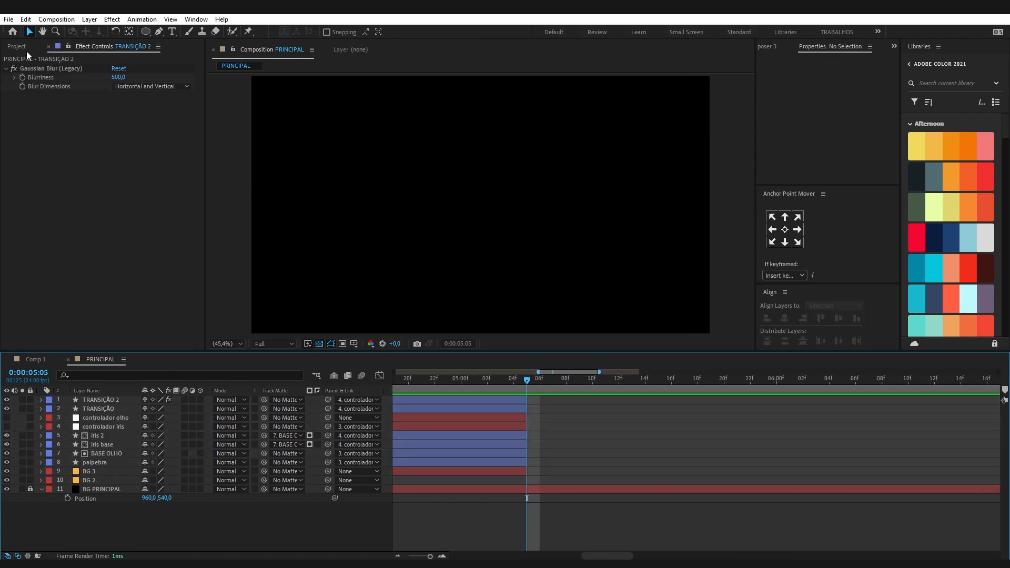
# Step: Import the Illustrator file carrinho into the project as Composition - Retain Layer Sizes
pyautogui.click(27, 48)
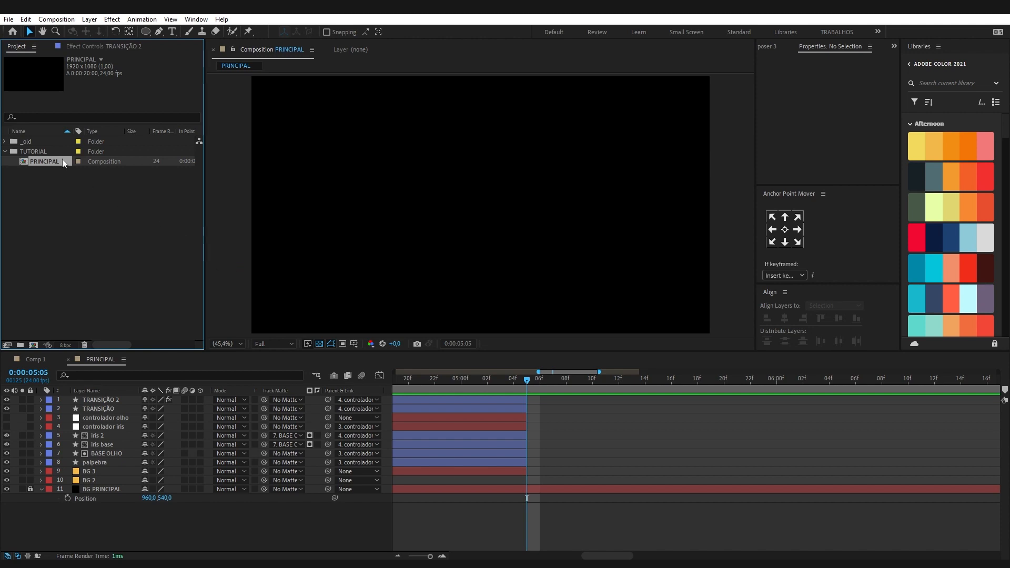
pyautogui.click(43, 152)
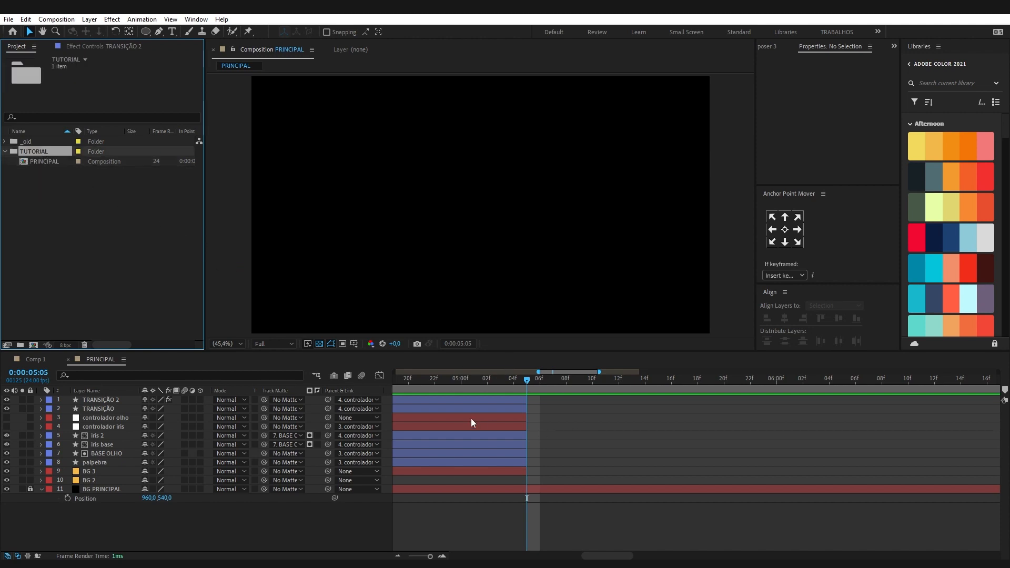
pyautogui.click(528, 385)
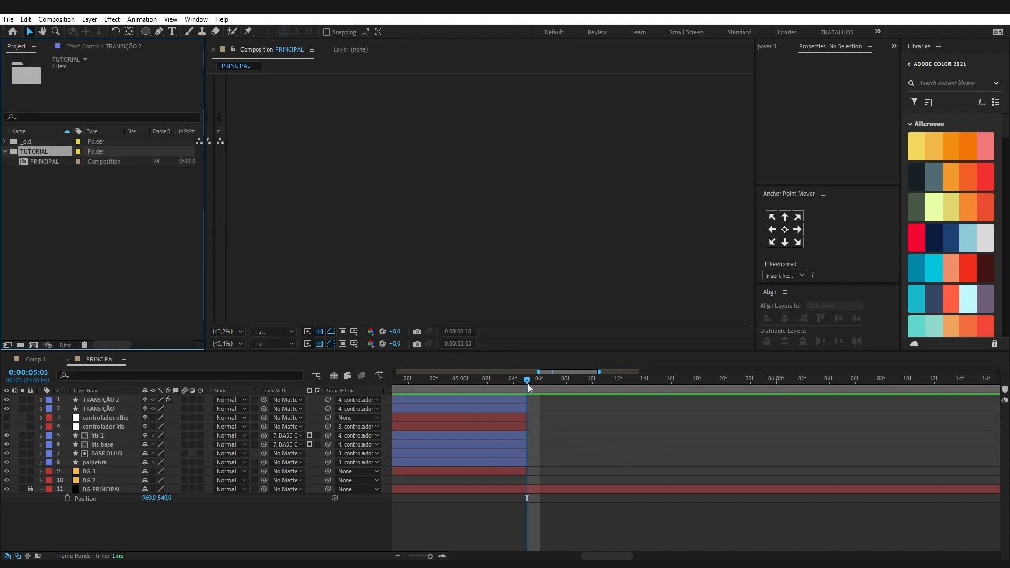
pyautogui.hotkey('ctrl', 'i')
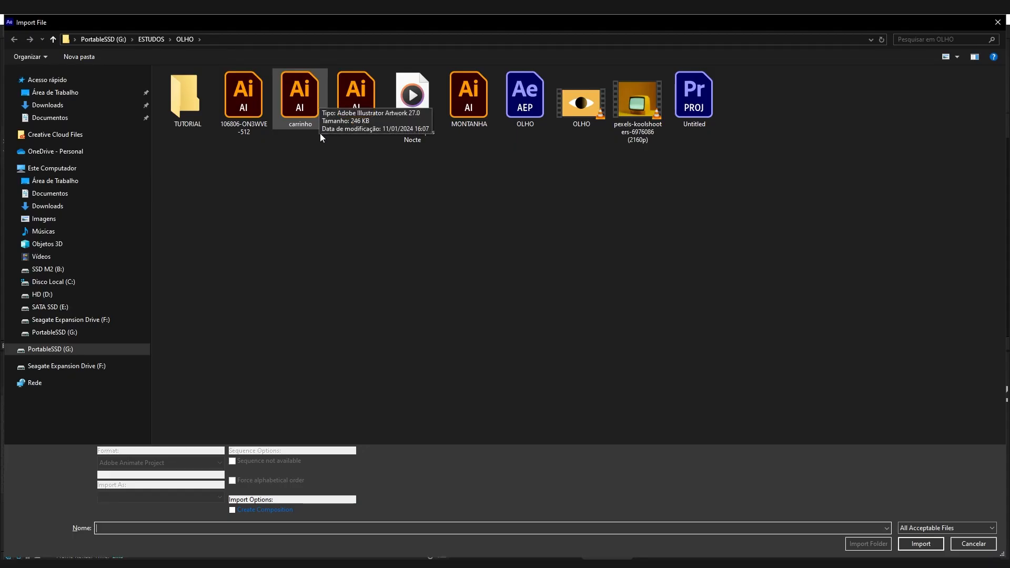
pyautogui.click(300, 99)
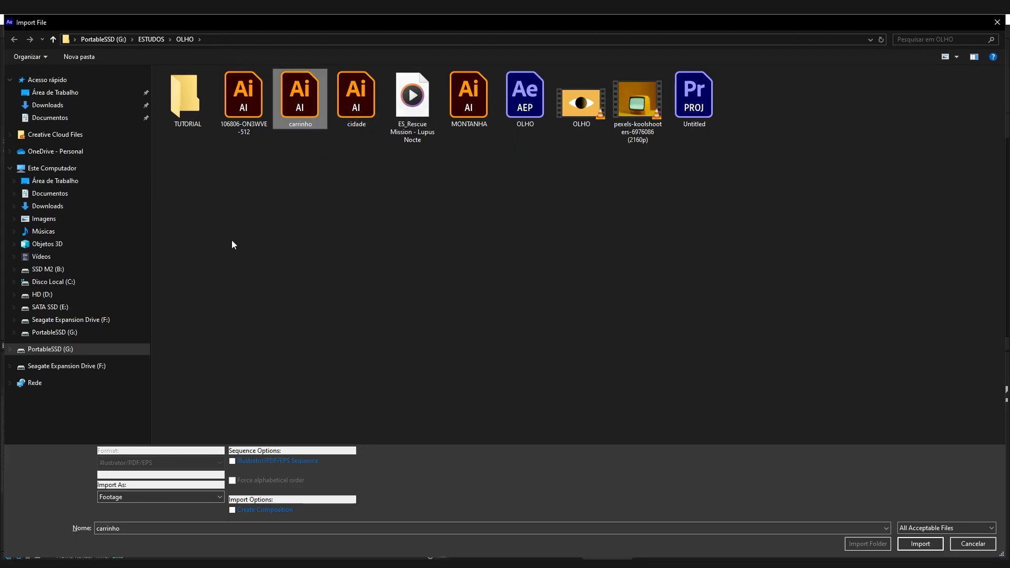
pyautogui.click(166, 497)
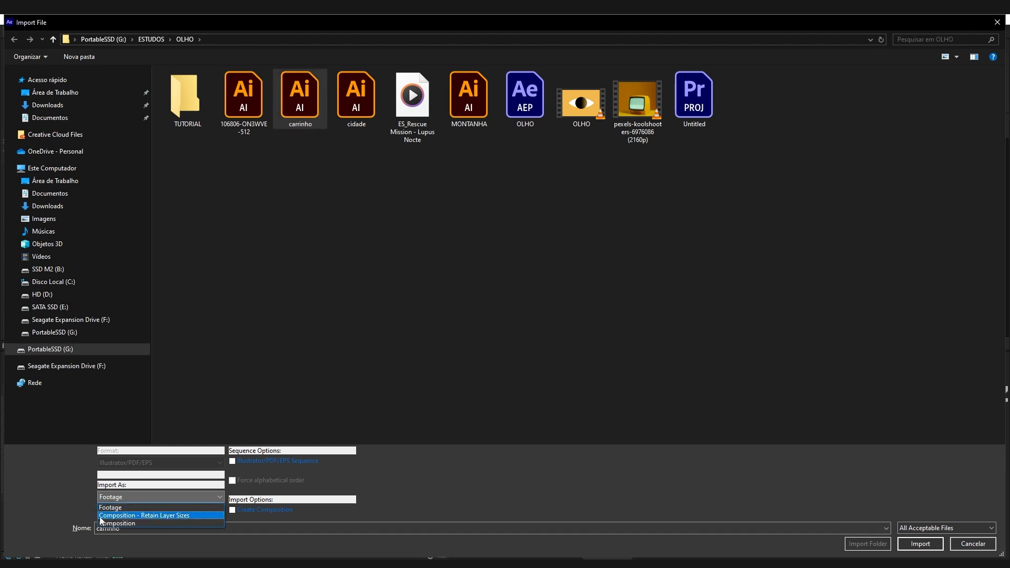
pyautogui.click(198, 516)
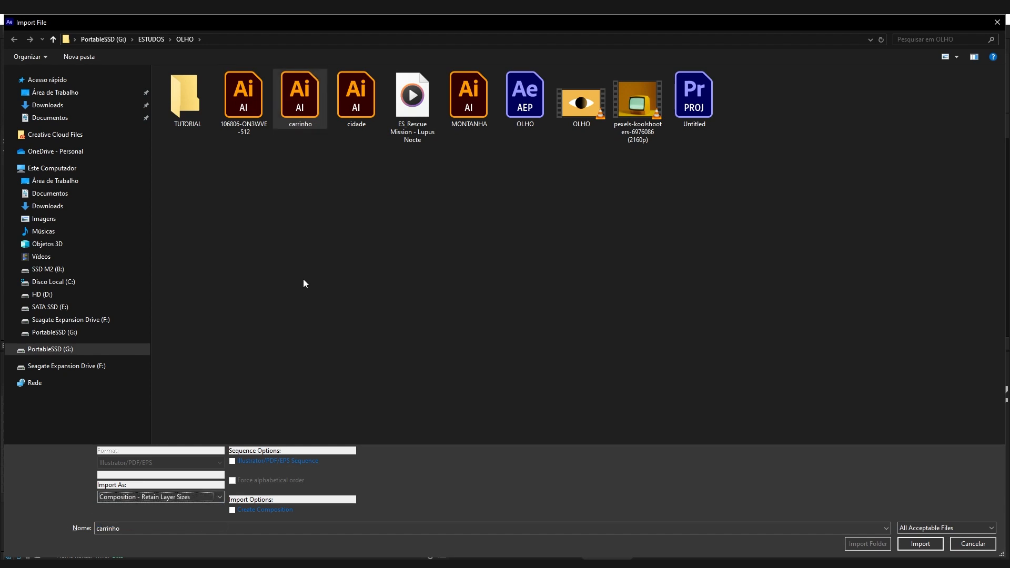
pyautogui.click(920, 545)
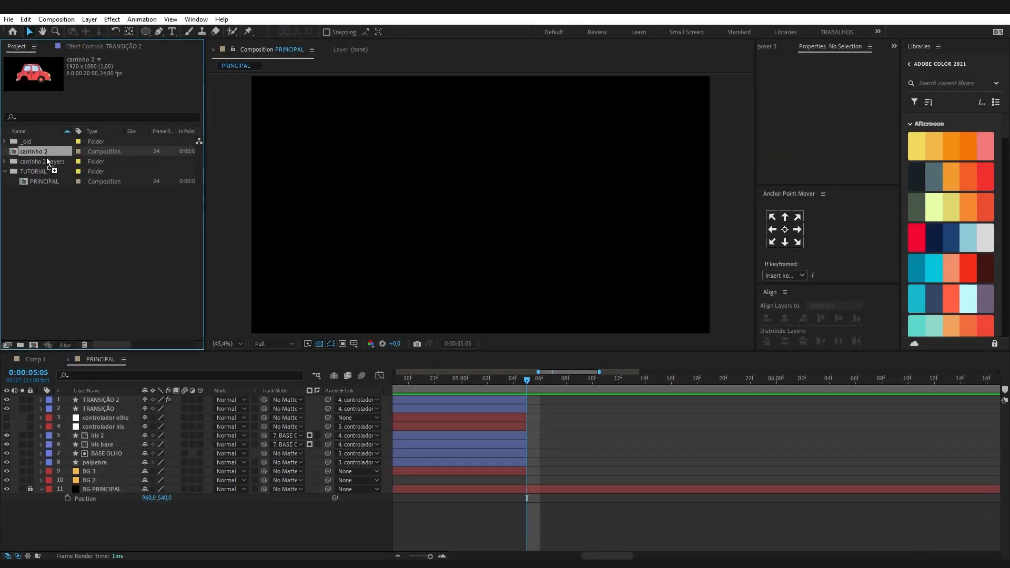
# Step: Move the carrinho 2 composition into the TUTORIAL folder
pyautogui.moveTo(46, 152); pyautogui.dragTo(46, 168)
pyautogui.click(83, 243)
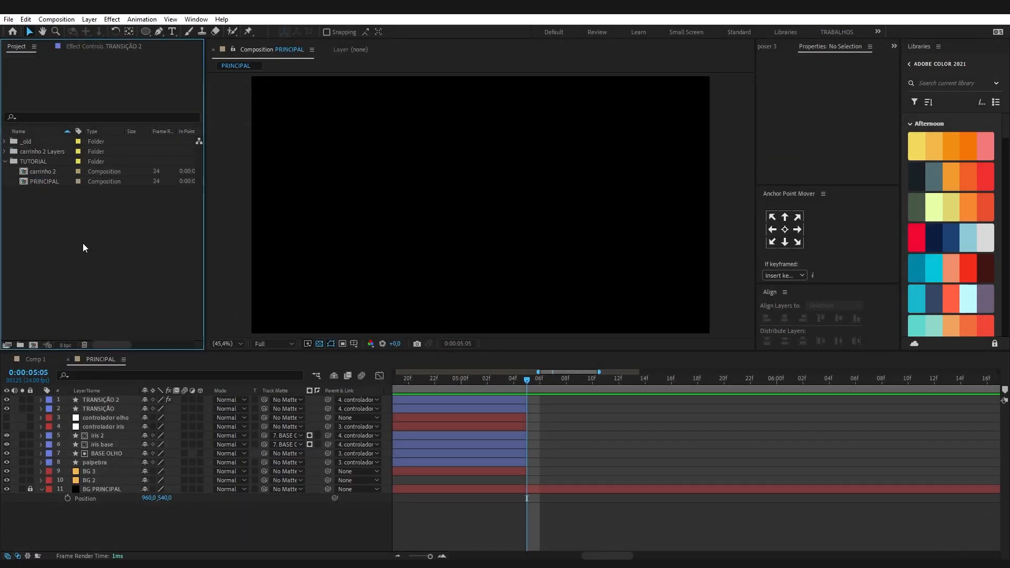
# Step: Import the Illustrator file MONTANHA as Composition - Retain Layer Sizes and move its composition into the TUTORIAL folder
pyautogui.hotkey('ctrl', 'i')
pyautogui.click(158, 497)
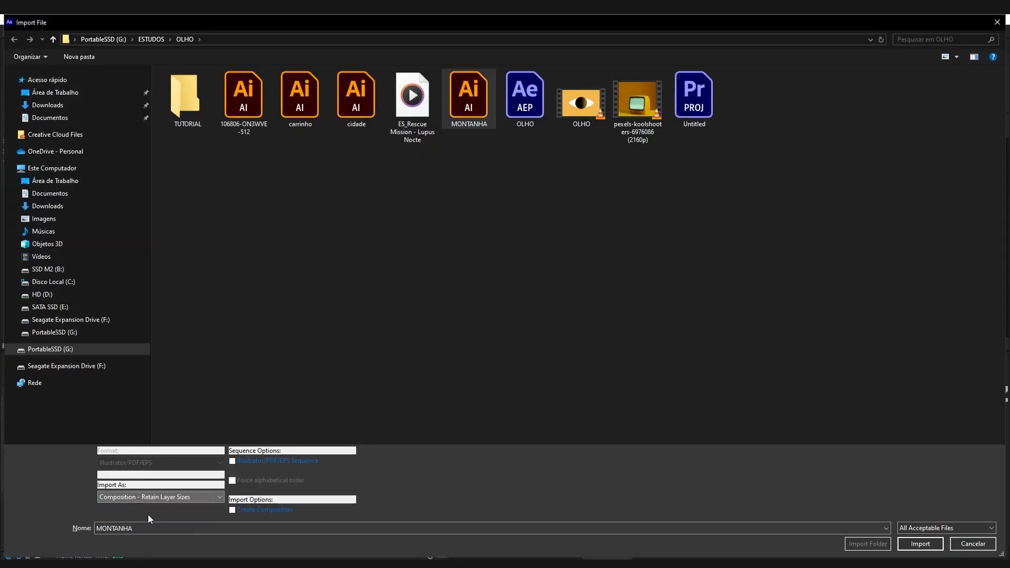
pyautogui.click(148, 516)
pyautogui.click(920, 543)
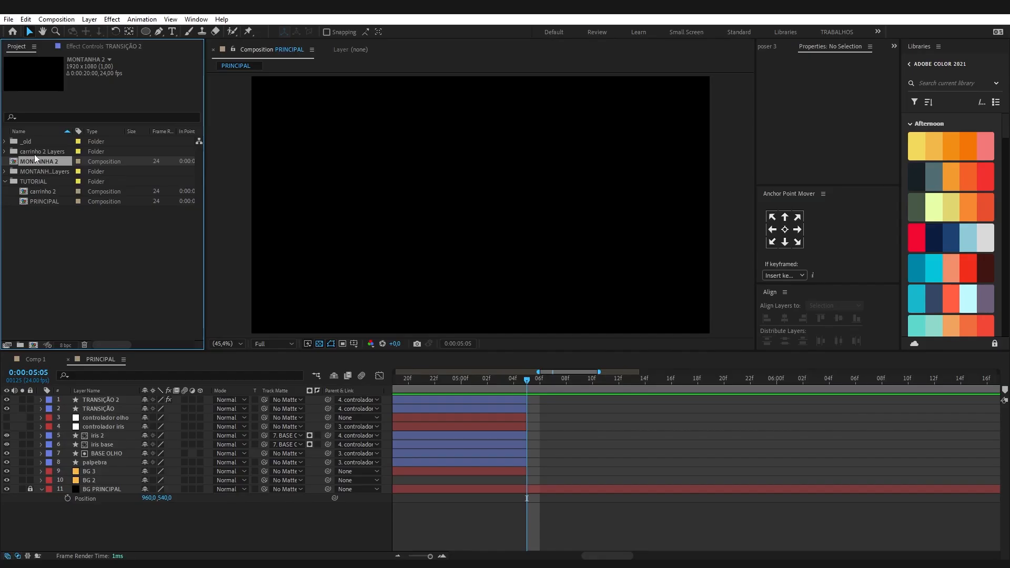
pyautogui.moveTo(44, 169); pyautogui.dragTo(33, 182)
pyautogui.click(72, 260)
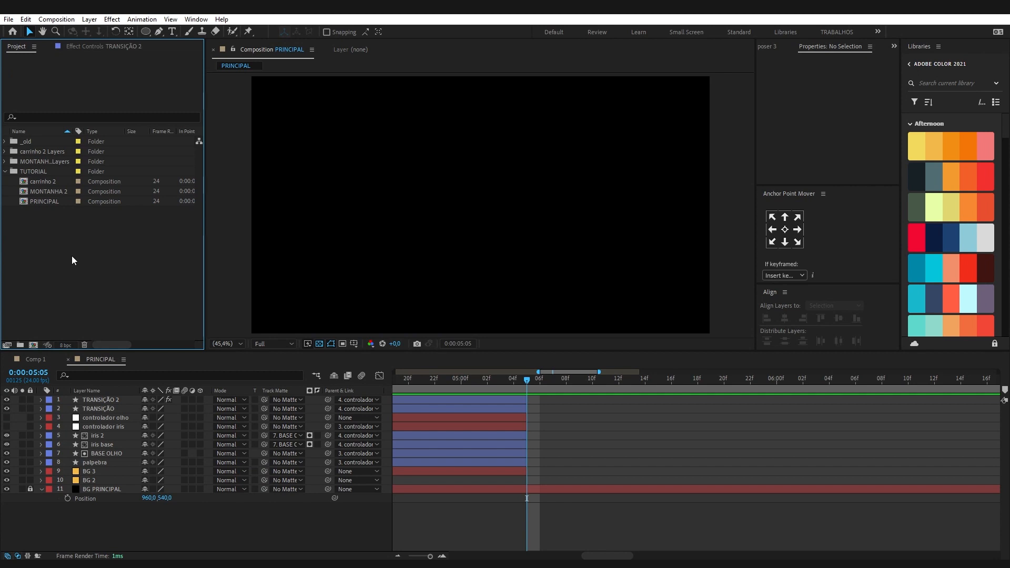
# Step: Import the Illustrator file cidade as Composition - Retain Layer Sizes
pyautogui.doubleClick(71, 255)
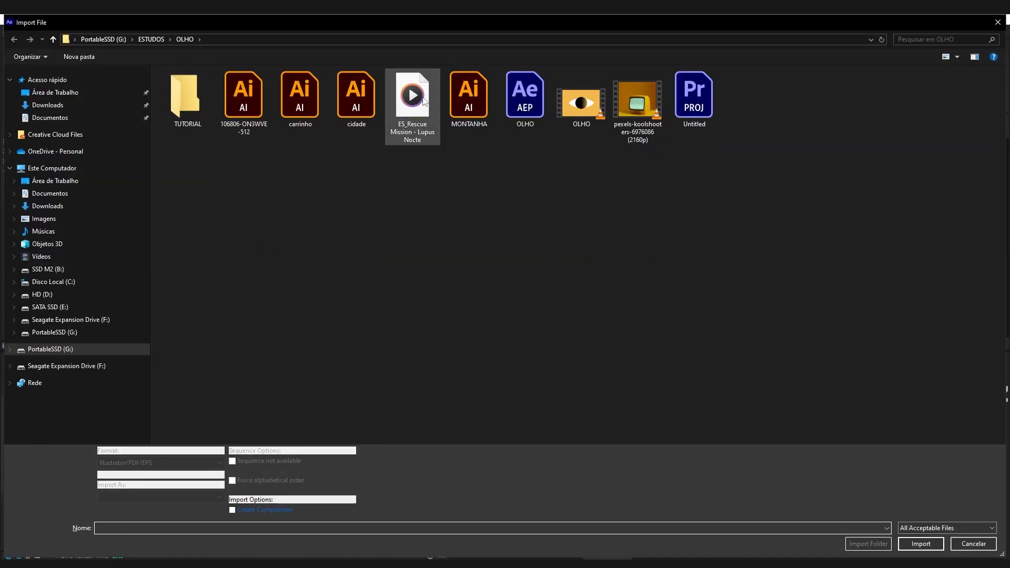
pyautogui.click(370, 104)
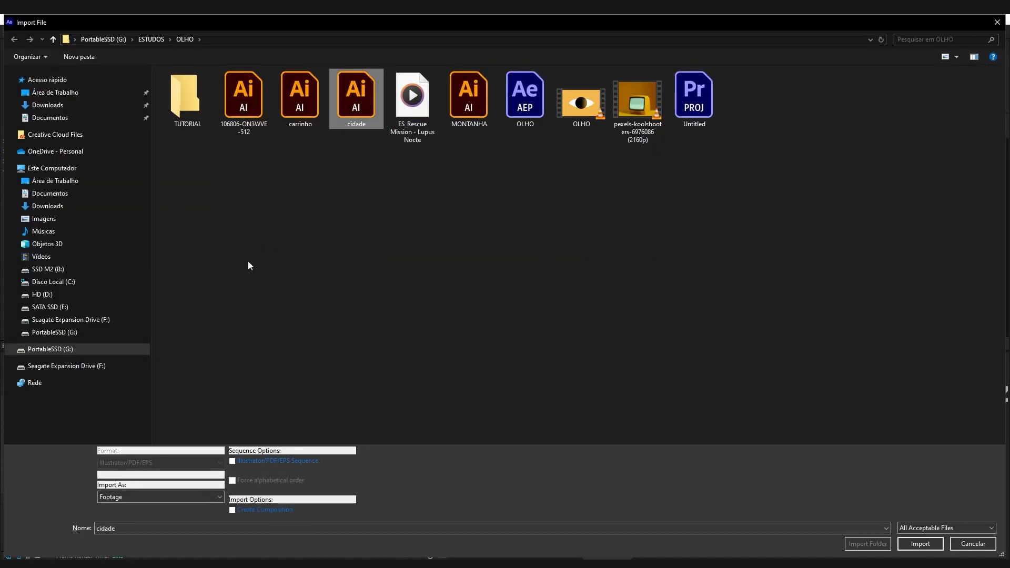
pyautogui.click(188, 495)
pyautogui.click(191, 516)
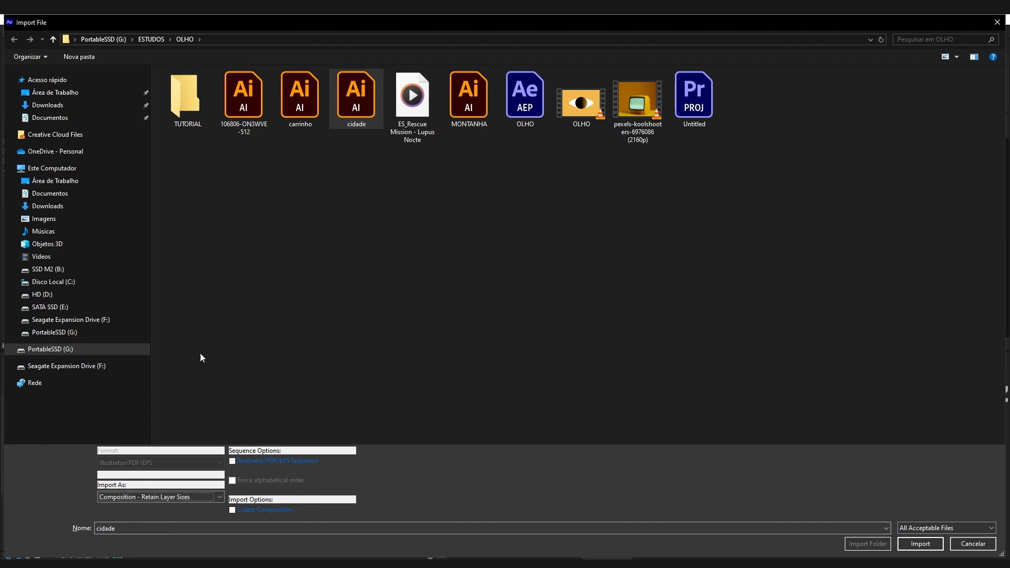
pyautogui.click(921, 543)
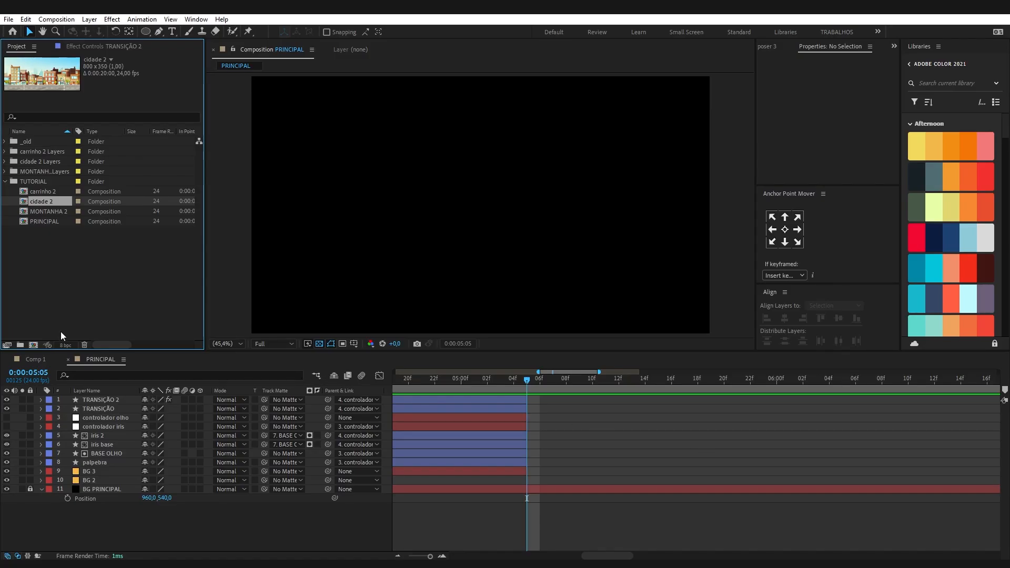
# Step: Open the carrinho 2 composition and add a black solid as a background beneath the car layers
pyautogui.doubleClick(49, 192)
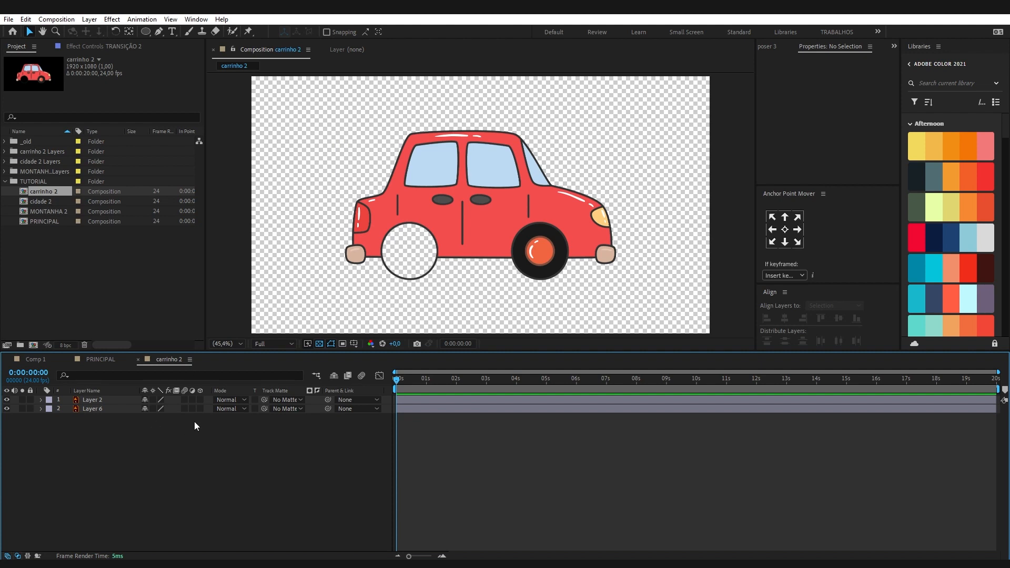
pyautogui.hotkey('ctrl', 'y')
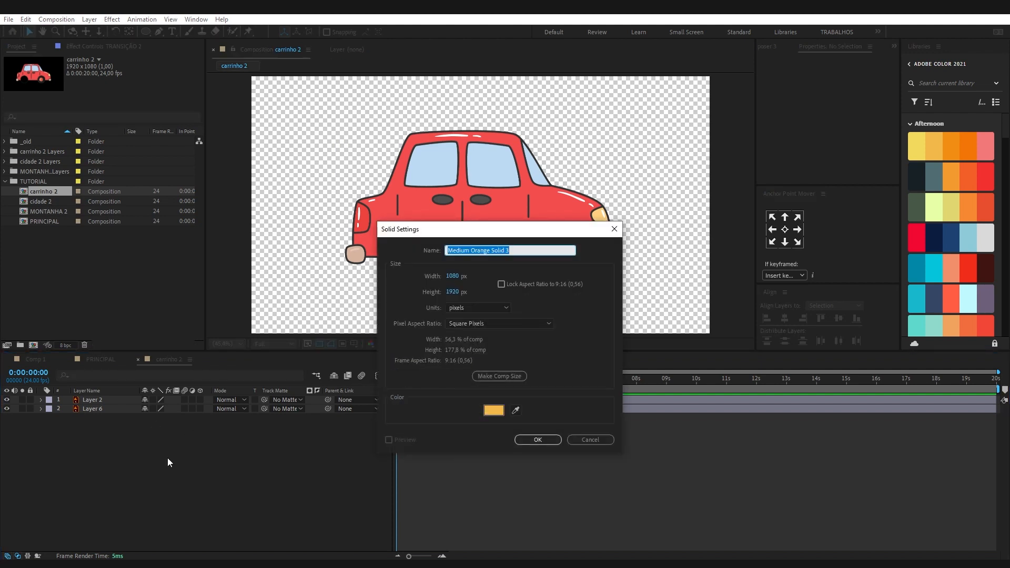
pyautogui.click(487, 409)
pyautogui.moveTo(392, 302); pyautogui.dragTo(294, 330)
pyautogui.press('Return')
pyautogui.press('Return')
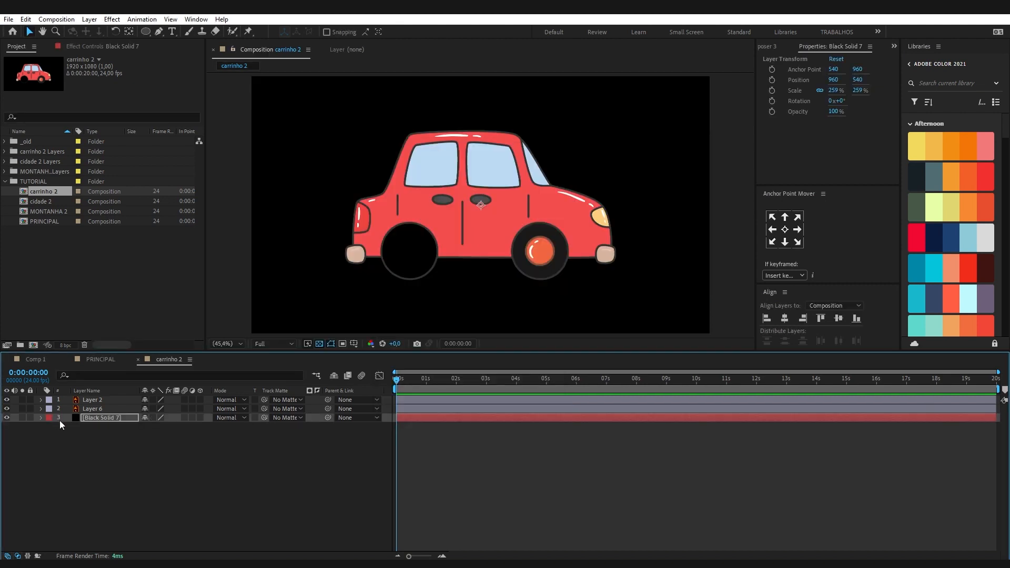
# Step: Make the black solid a guide layer and lock it
pyautogui.rightClick(107, 418)
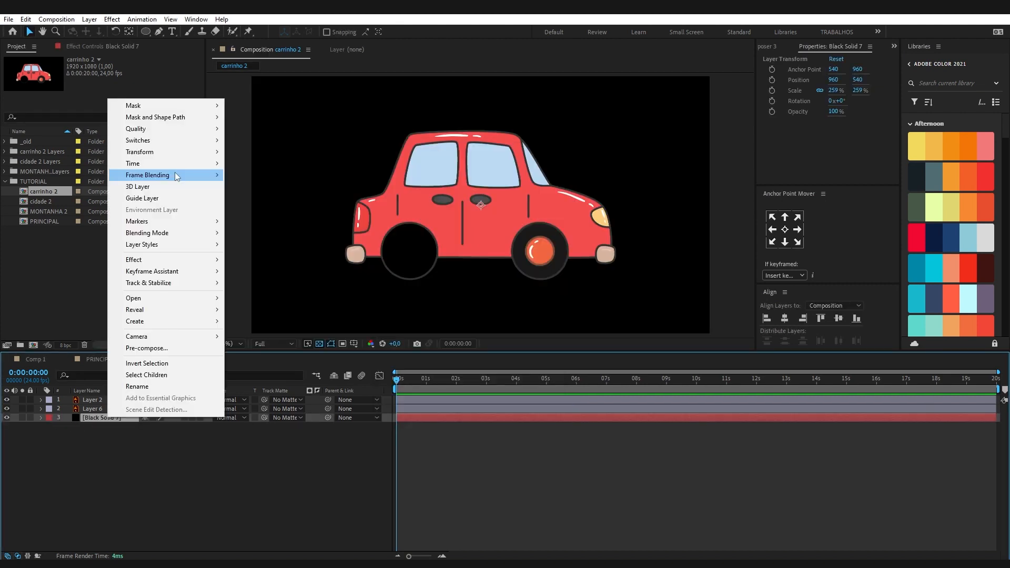
pyautogui.click(168, 202)
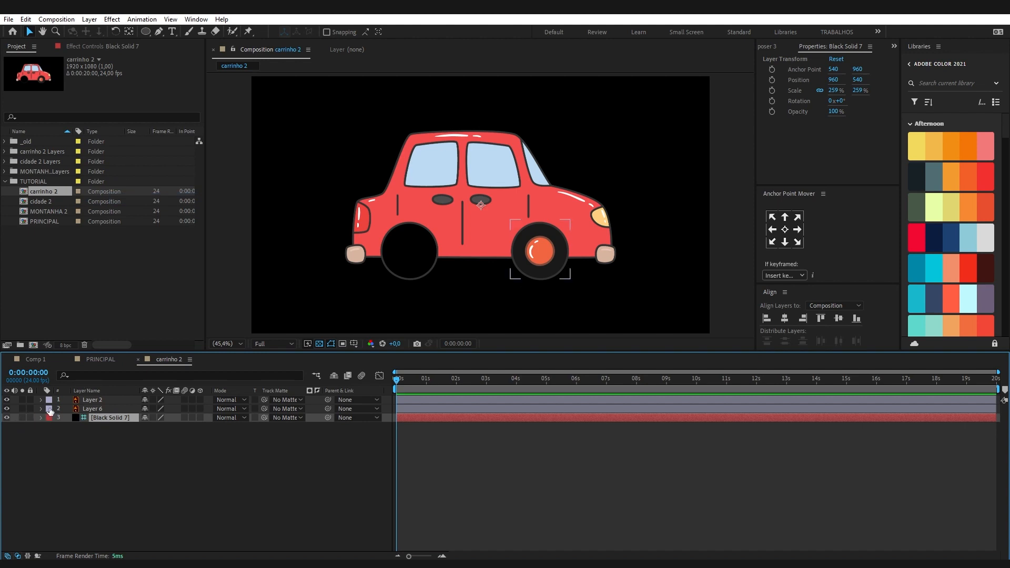
pyautogui.click(30, 418)
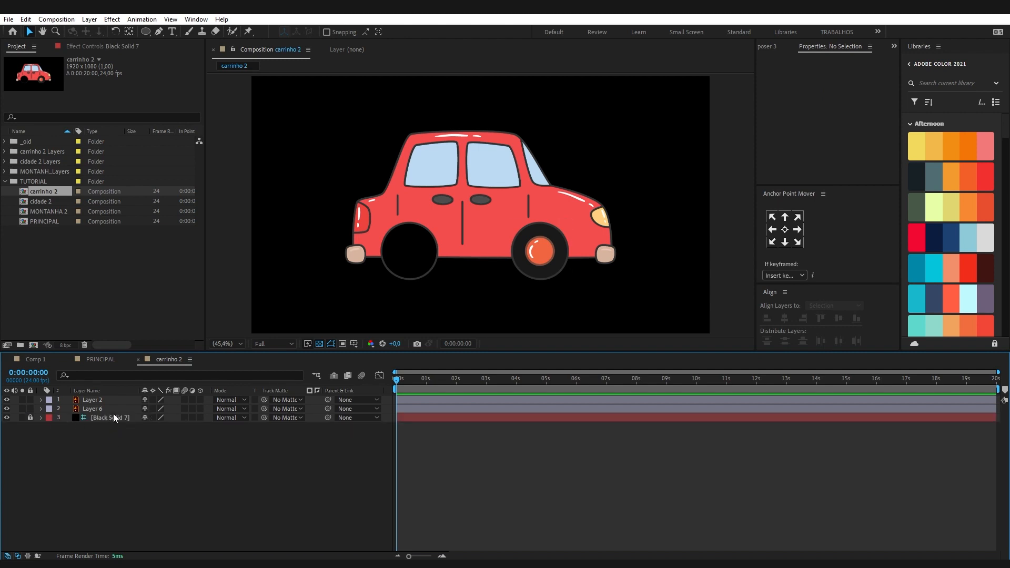
# Step: Create shapes from the vector layers Layer 2 and Layer 6, and delete the original vector layers
pyautogui.click(563, 254)
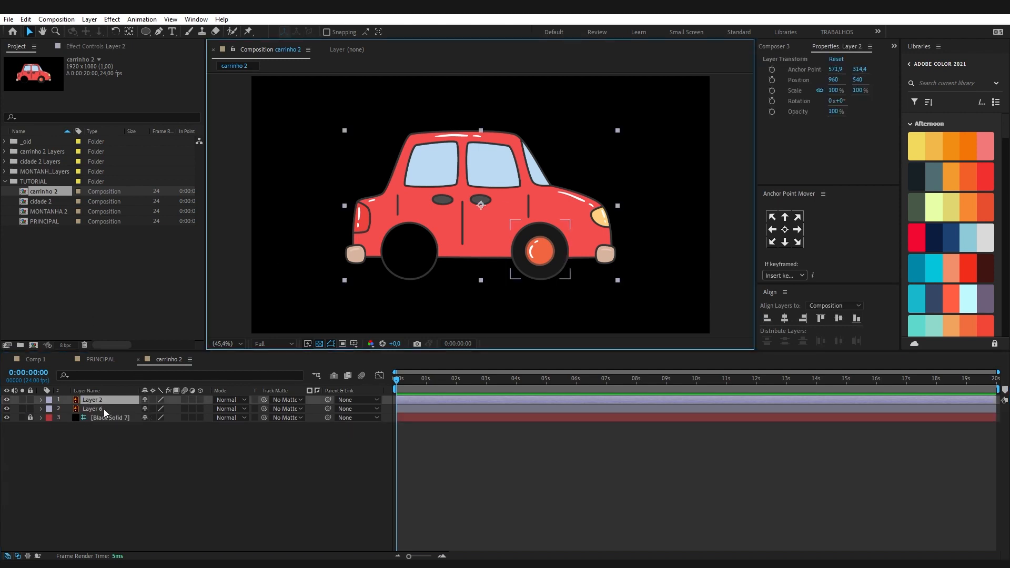
pyautogui.scroll(1, 550, 286)
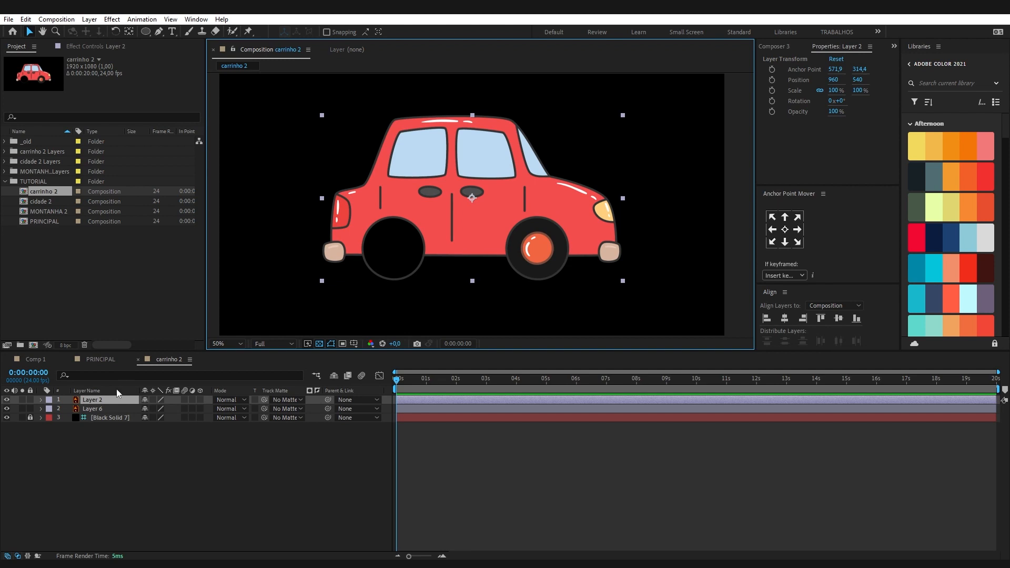
pyautogui.keyDown('shift'); pyautogui.click(99, 408); pyautogui.keyUp('shift')
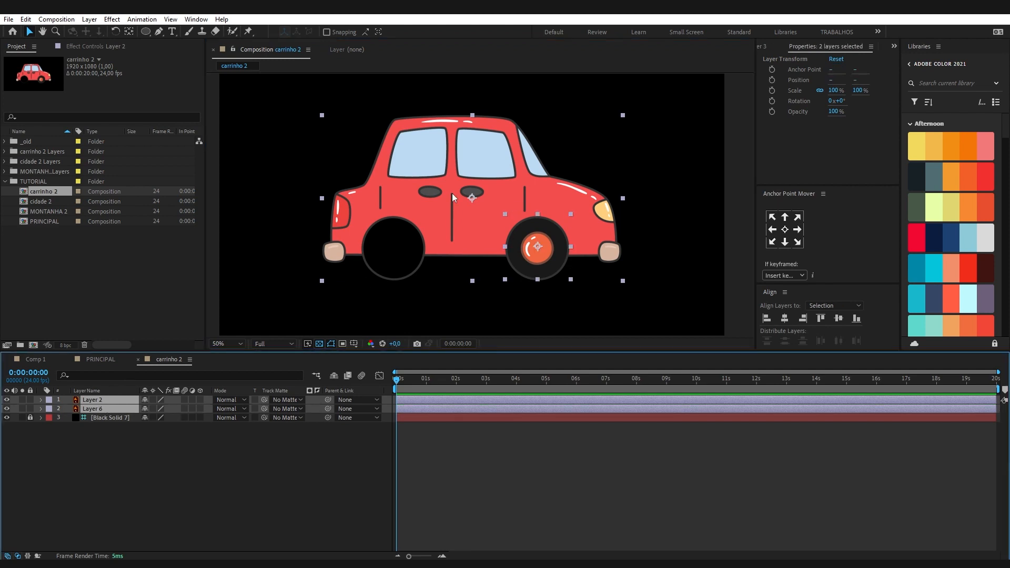
pyautogui.click(238, 461)
pyautogui.click(95, 409)
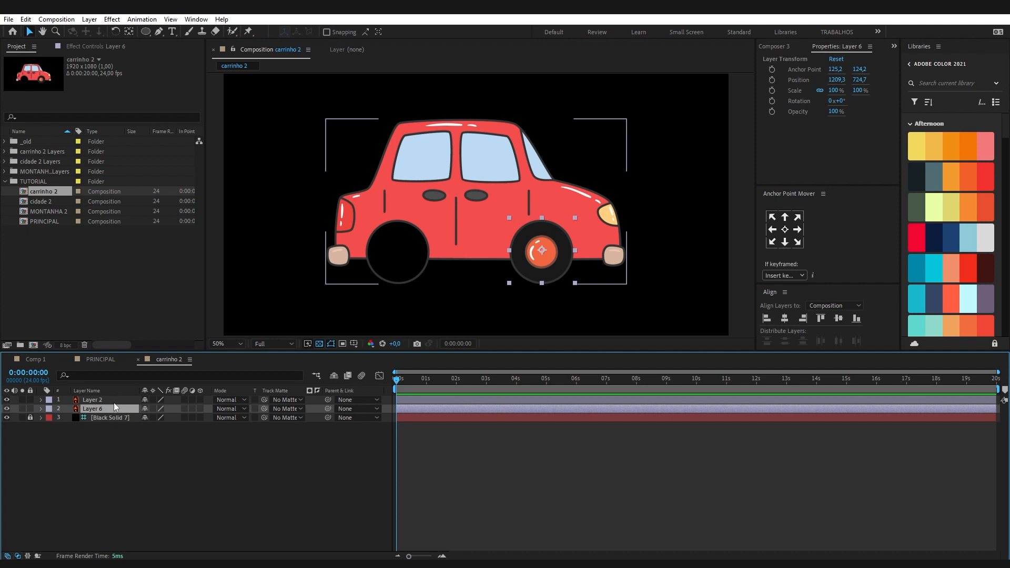
pyautogui.keyDown('shift'); pyautogui.click(103, 399); pyautogui.keyUp('shift')
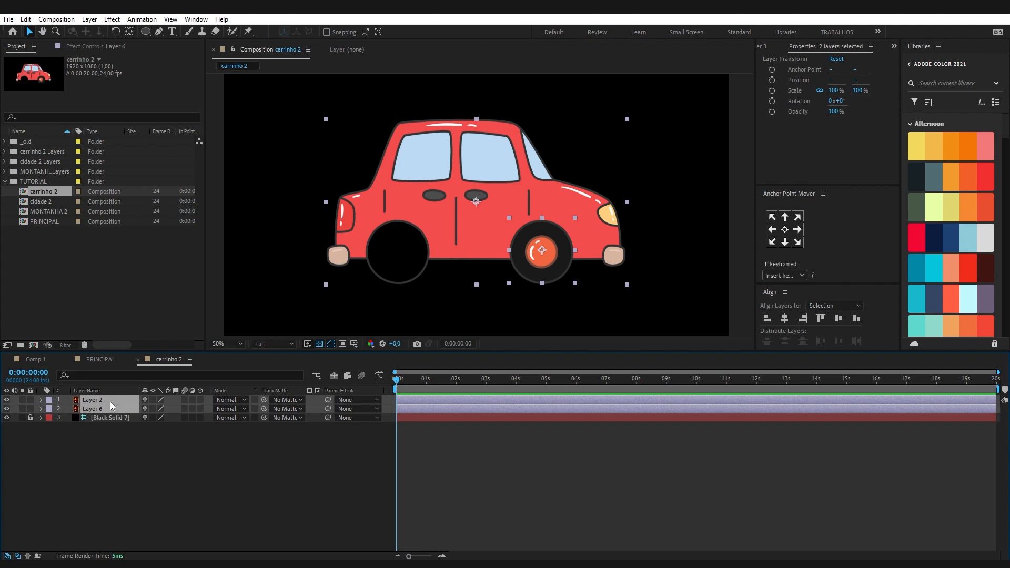
pyautogui.rightClick(109, 402)
pyautogui.moveTo(154, 306)
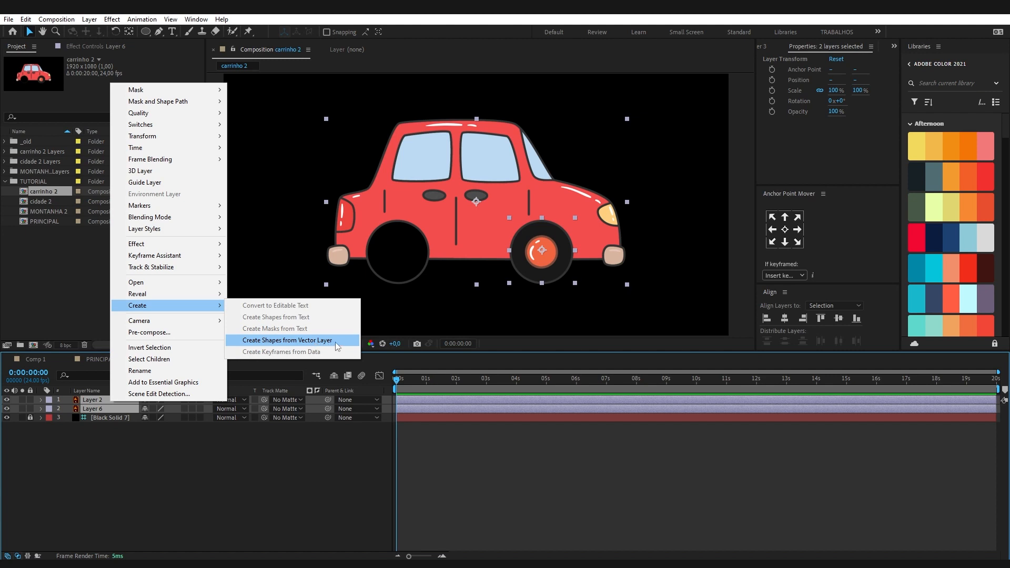
pyautogui.click(336, 341)
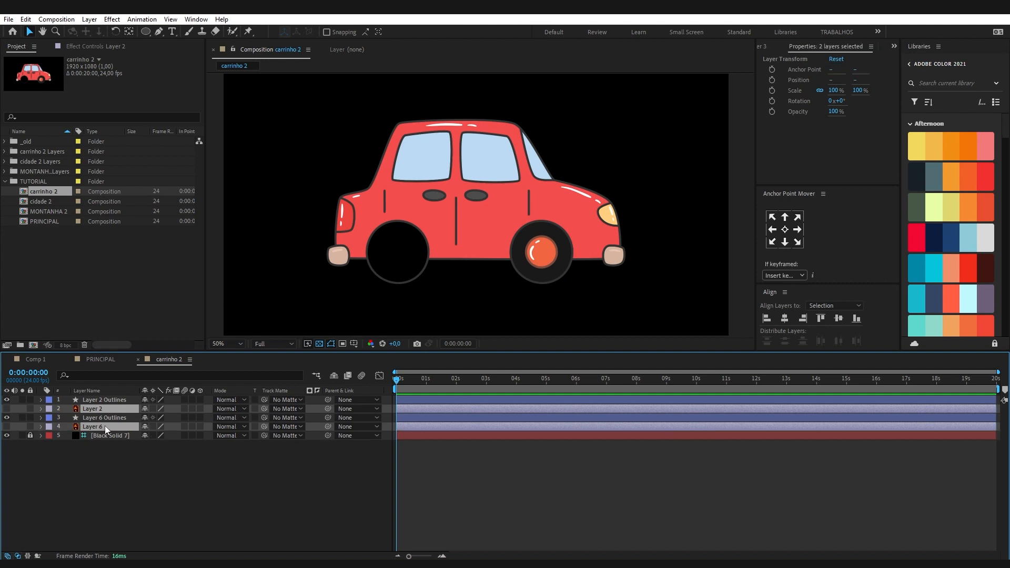
pyautogui.press('Delete')
# Step: Try moving the Layer 6 Outlines wheel and expand its contents to examine the shape groups
pyautogui.click(119, 408)
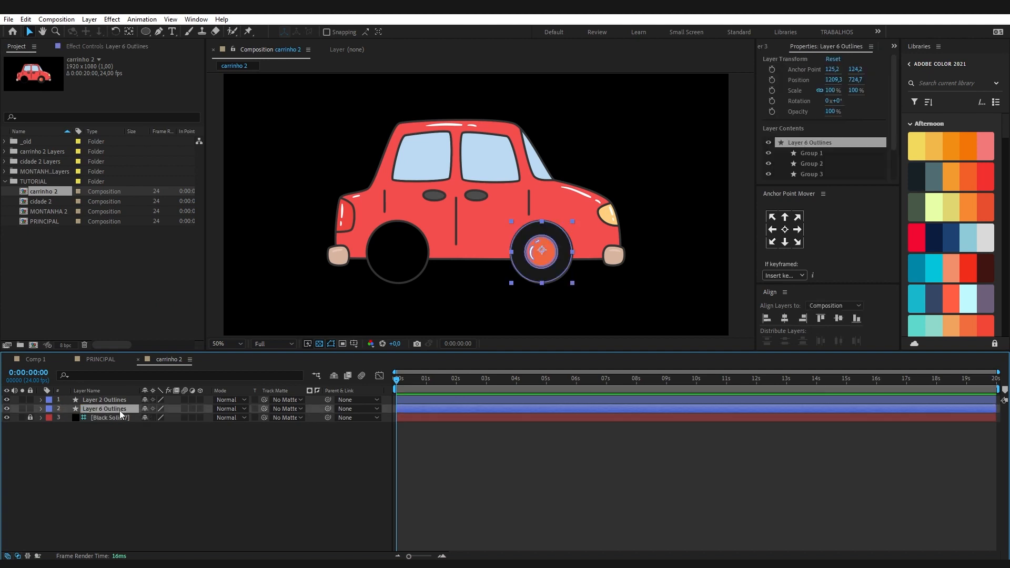
pyautogui.scroll(1, 534, 237)
pyautogui.moveTo(620, 251); pyautogui.dragTo(534, 197)
pyautogui.moveTo(537, 216); pyautogui.dragTo(544, 235)
pyautogui.click(40, 409)
pyautogui.click(51, 417)
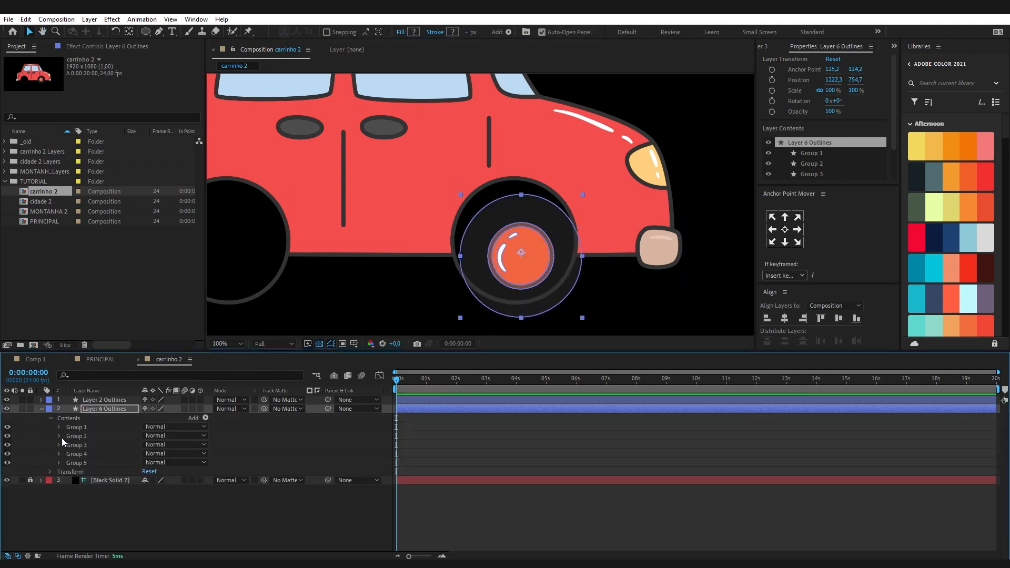
pyautogui.click(40, 409)
pyautogui.scroll(-1, 480, 206)
pyautogui.hotkey('ctrl', 'z')
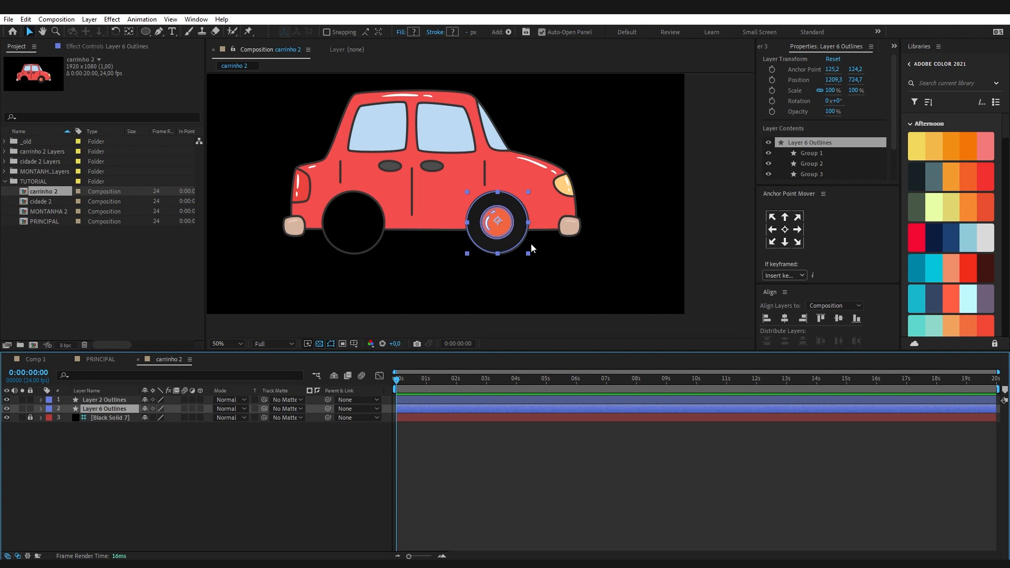
# Step: Centre the anchor point of Layer 6 Outlines on the wheel hub, at about 124.3, 131.2
pyautogui.scroll(1, 552, 226)
pyautogui.moveTo(500, 238); pyautogui.dragTo(435, 204)
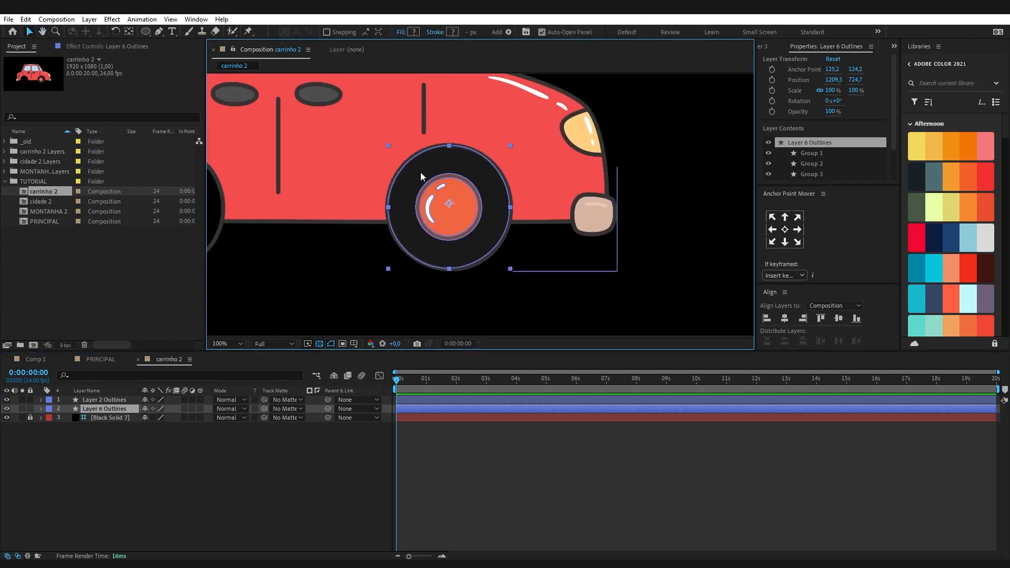
pyautogui.press('y')
pyautogui.moveTo(452, 204)
pyautogui.mouseDown()
pyautogui.moveTo(453, 194)
pyautogui.moveTo(450, 208)
pyautogui.mouseUp()
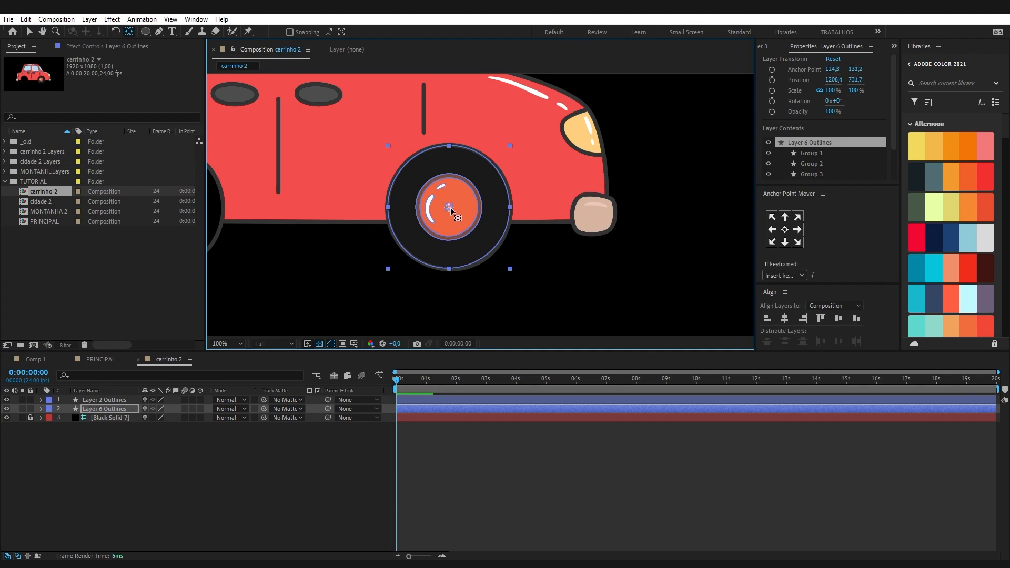
pyautogui.click(106, 409)
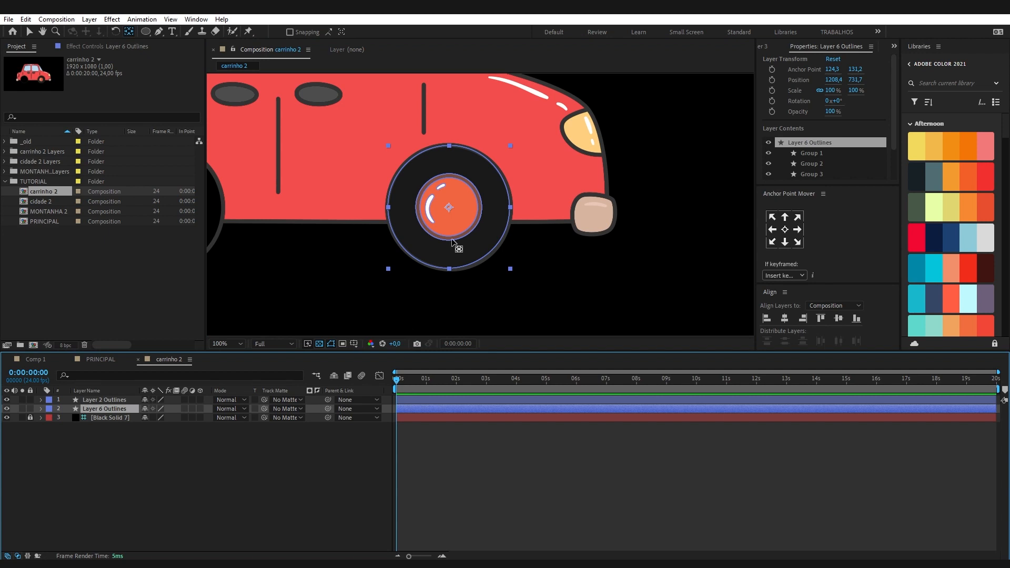
pyautogui.click(497, 460)
pyautogui.press('v')
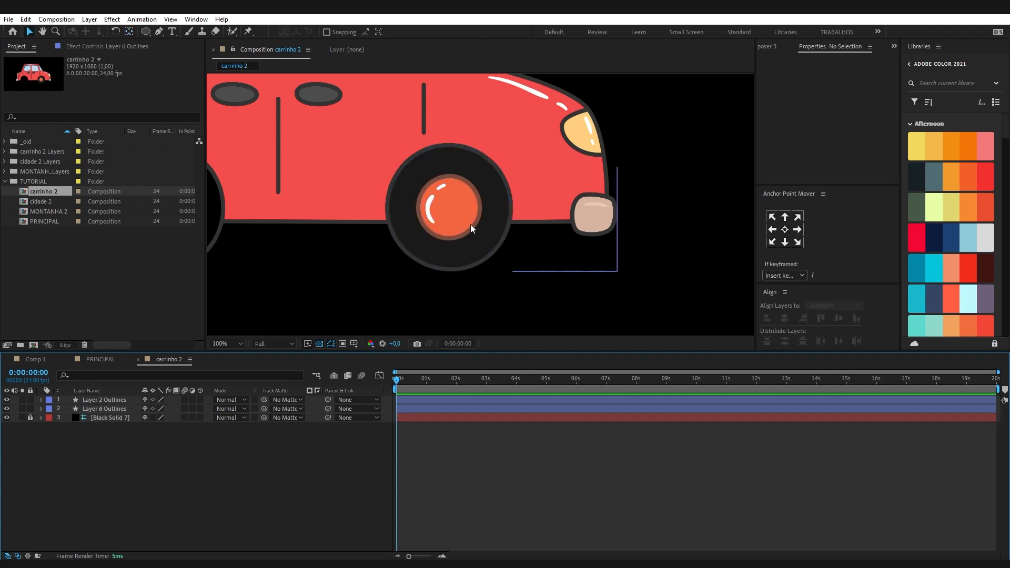
pyautogui.click(471, 224)
# Step: Rename Layer 6 Outlines as RODA DA FRENTE and Layer 2 Outlines as CARRINHO
pyautogui.click(106, 409)
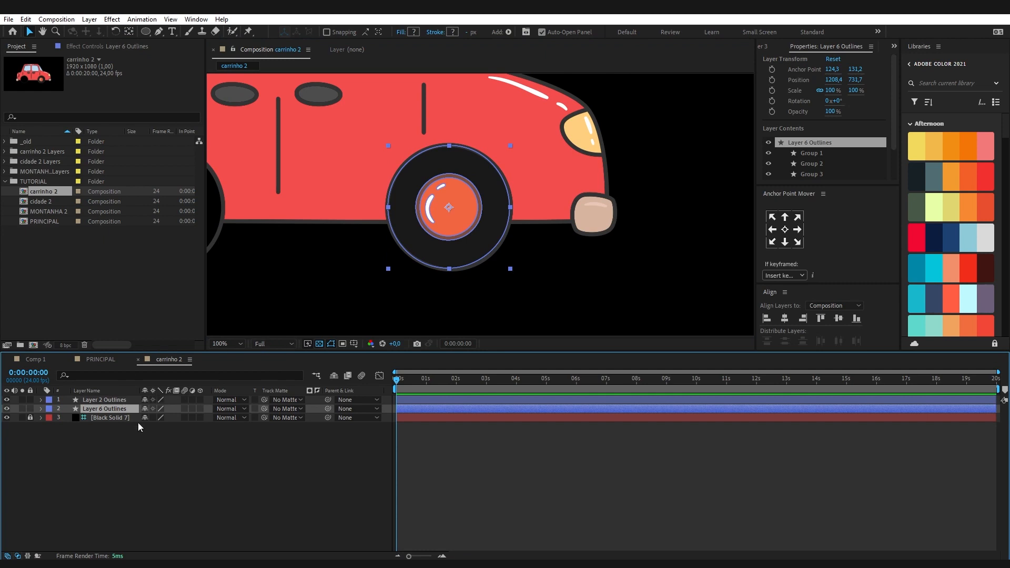
pyautogui.press('Return')
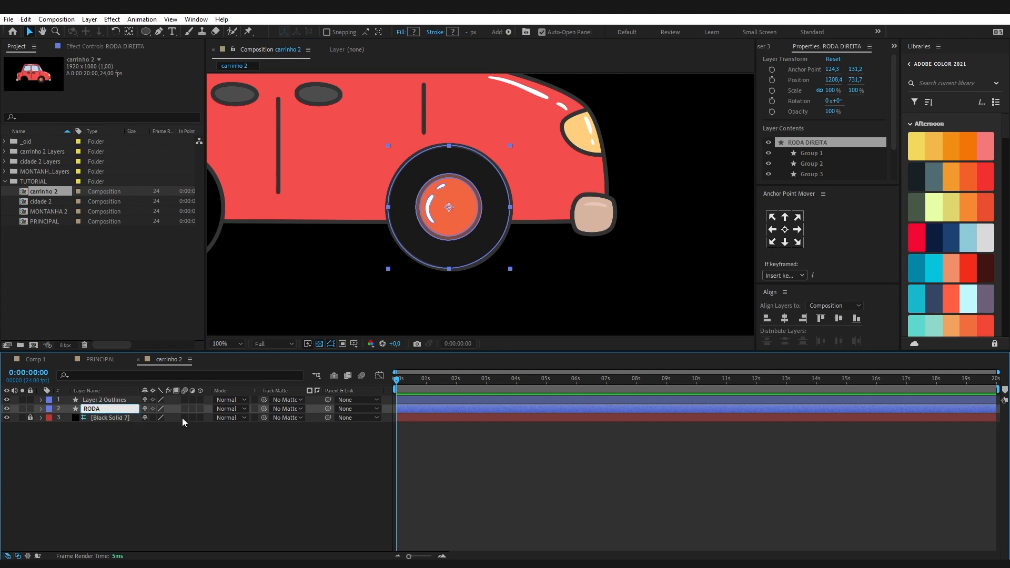
pyautogui.write('DA FRENTE')
pyautogui.press('Return')
pyautogui.click(101, 399)
pyautogui.press('Return')
pyautogui.write('CARRINHO')
pyautogui.press('Return')
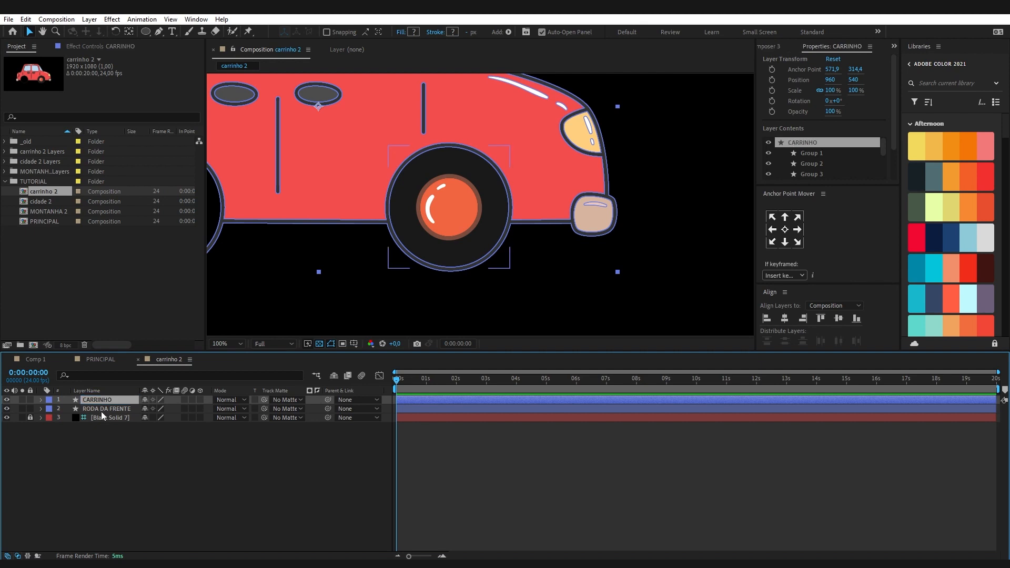
# Step: Add rotation keyframes to the RODA DA FRENTE layer at 0 seconds and 2 seconds
pyautogui.click(108, 409)
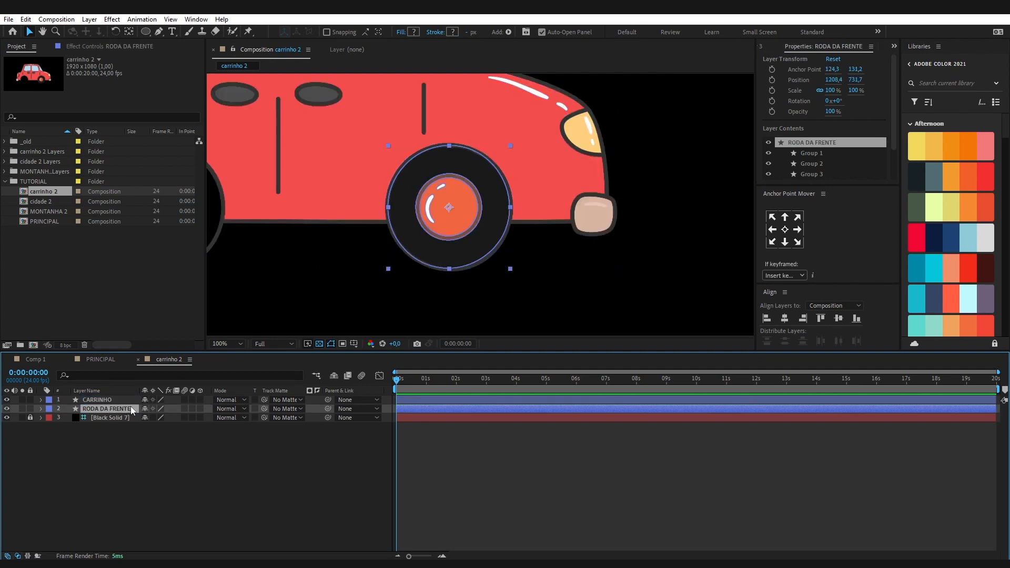
pyautogui.hotkey('alt', 'shift', 'r')
pyautogui.hotkey('shift', 'pagedown')
pyautogui.hotkey('shift', 'pagedown')
pyautogui.hotkey('shift', 'pagedown')
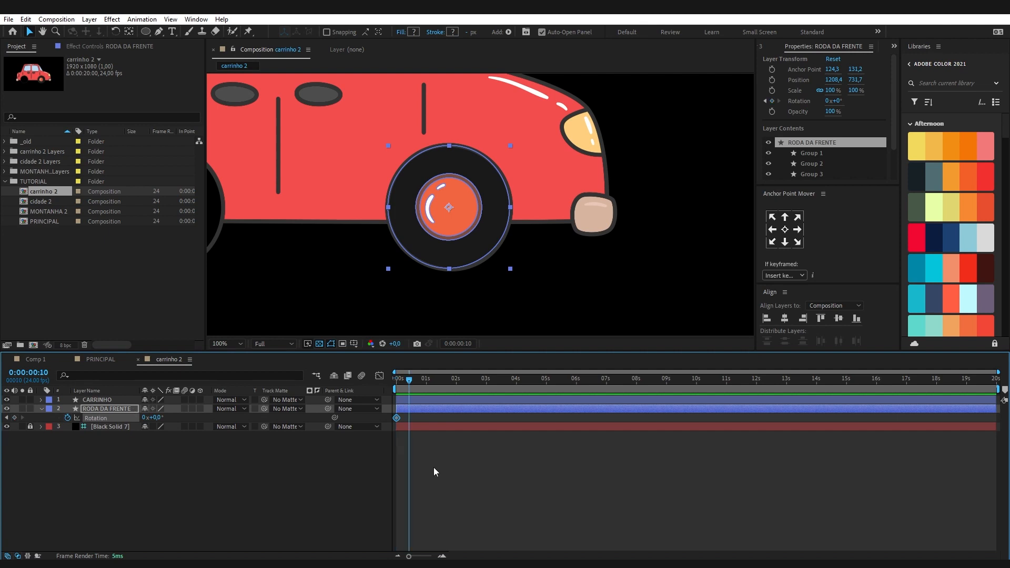
pyautogui.hotkey('shift', 'pagedown')
pyautogui.click(457, 378)
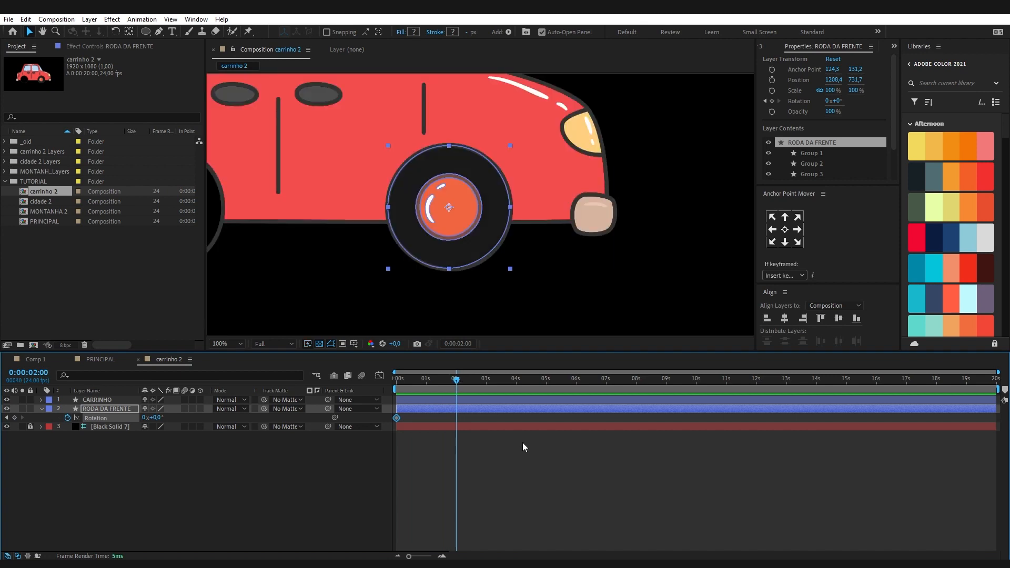
pyautogui.hotkey('alt', 'shift', 'r')
# Step: Set the wheel's rotation keyframe at 2 seconds to 20 revolutions and preview the spin from the start
pyautogui.click(146, 418)
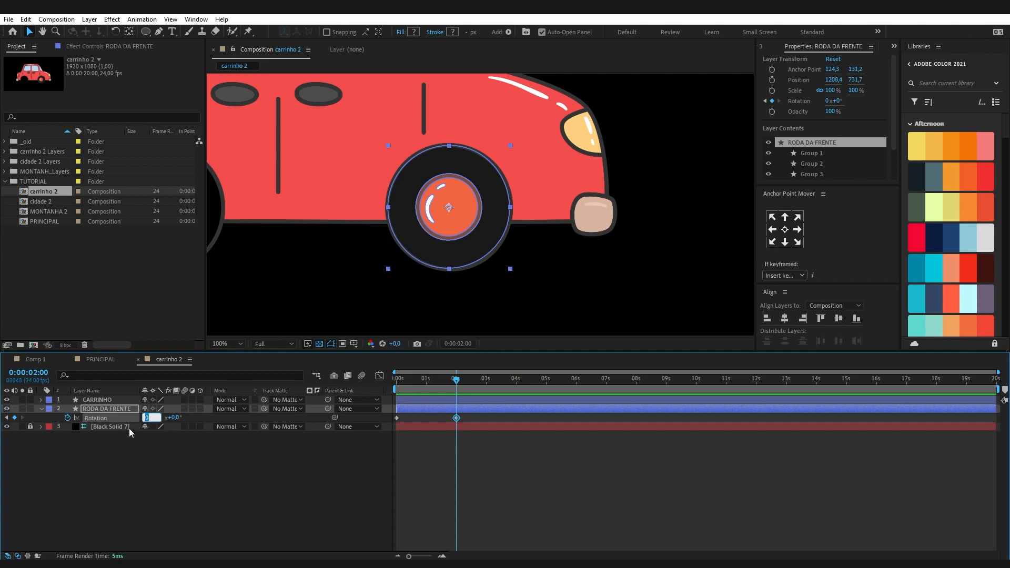
pyautogui.write('20')
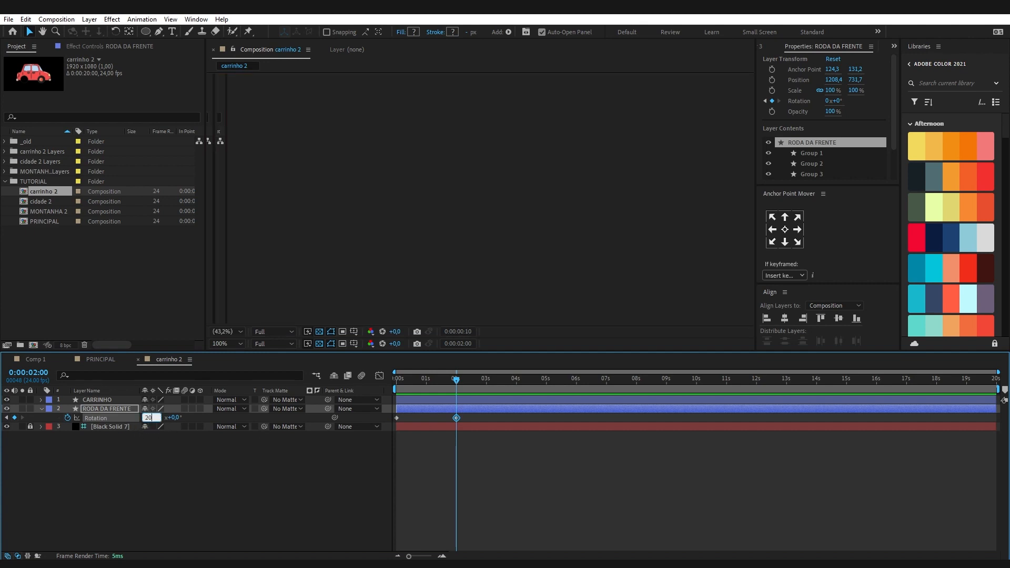
pyautogui.press('Return')
pyautogui.moveTo(414, 379); pyautogui.dragTo(394, 380)
pyautogui.press('space')
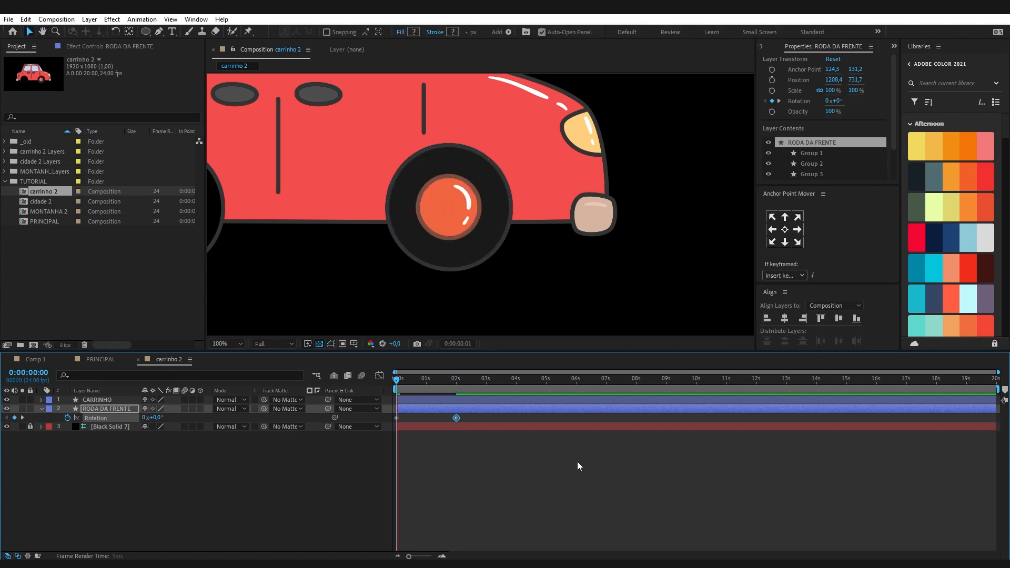
# Step: Change the number of revolutions in the wheel's 2-second rotation keyframe, preview the spin, and return to the start of the timeline
pyautogui.press('space')
pyautogui.click(455, 380)
pyautogui.click(145, 418)
pyautogui.press('Return')
pyautogui.press('Home')
pyautogui.press('space')
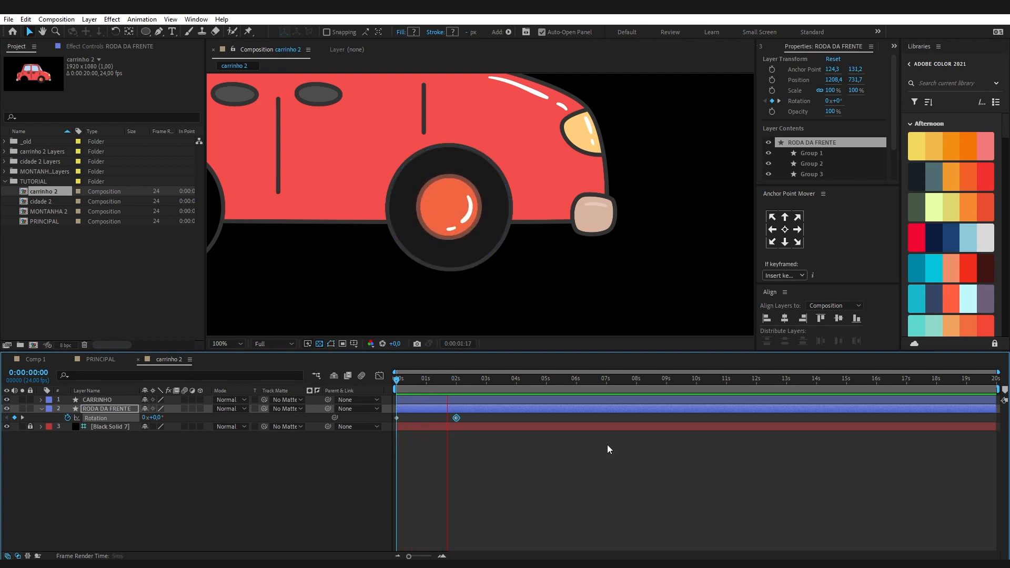
pyautogui.press('space')
pyautogui.press('space')
pyautogui.click(455, 392)
pyautogui.moveTo(455, 380); pyautogui.dragTo(391, 390)
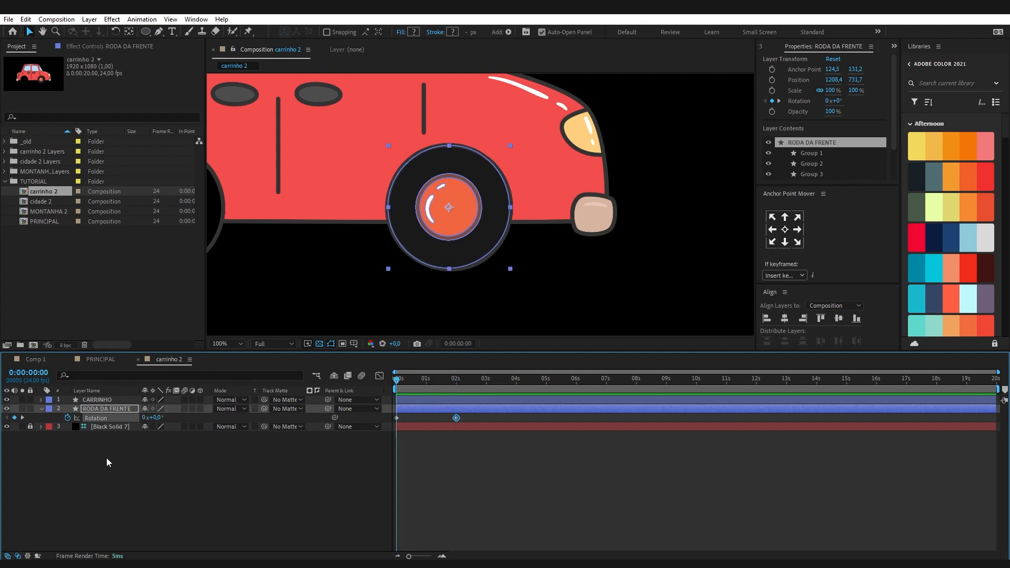
# Step: Apply the expression loopOut("continue") to the rotation of RODA DA FRENTE and preview the spinning wheel
pyautogui.keyDown('alt'); pyautogui.click(68, 418); pyautogui.keyUp('alt')
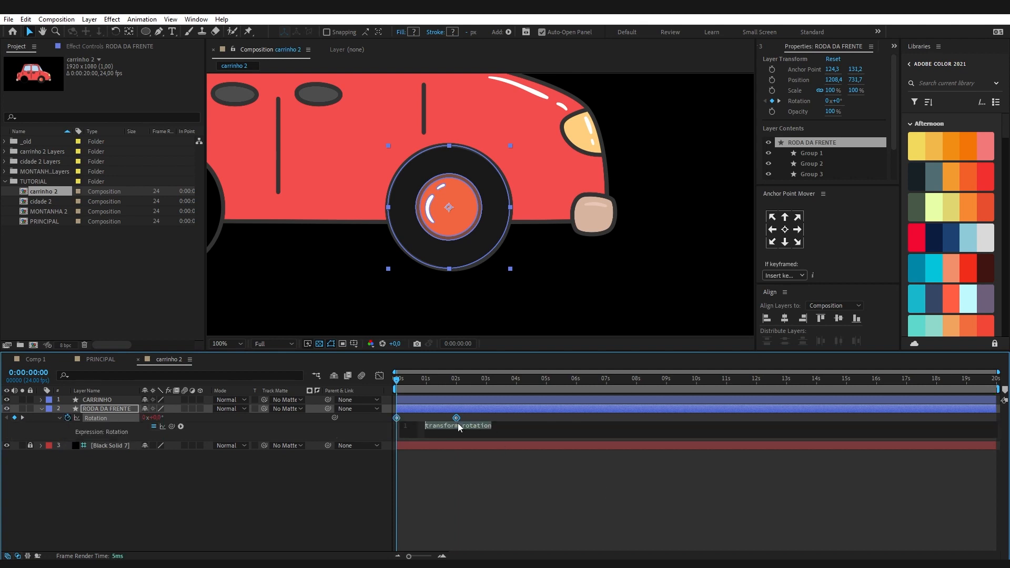
pyautogui.write('l')
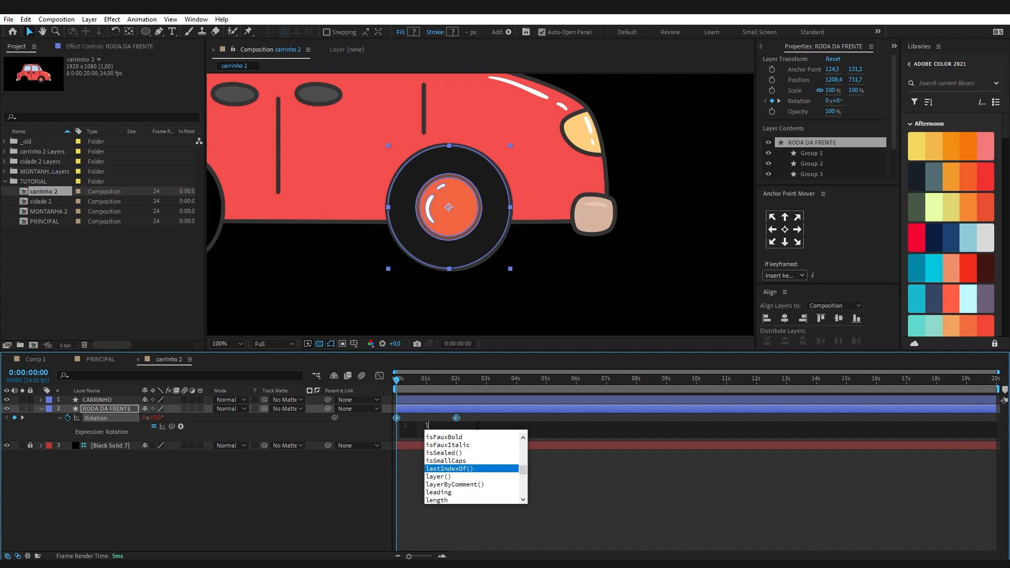
pyautogui.write('oop')
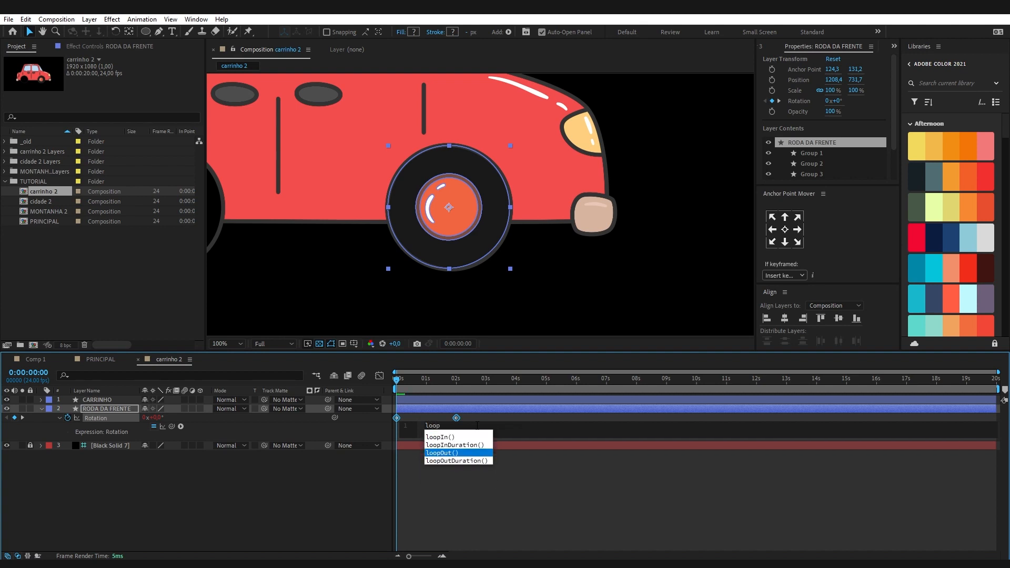
pyautogui.press('Return')
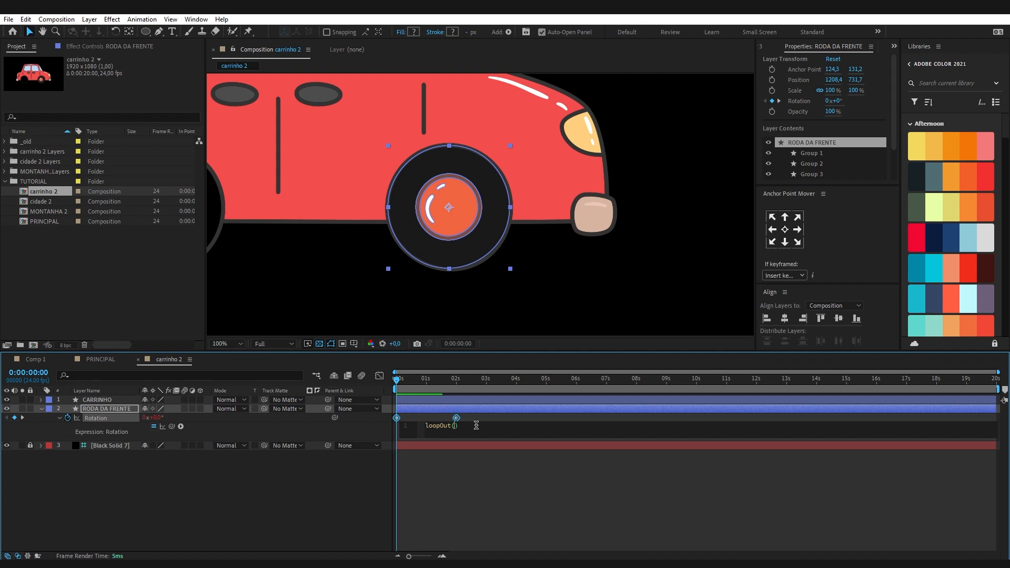
pyautogui.write('"')
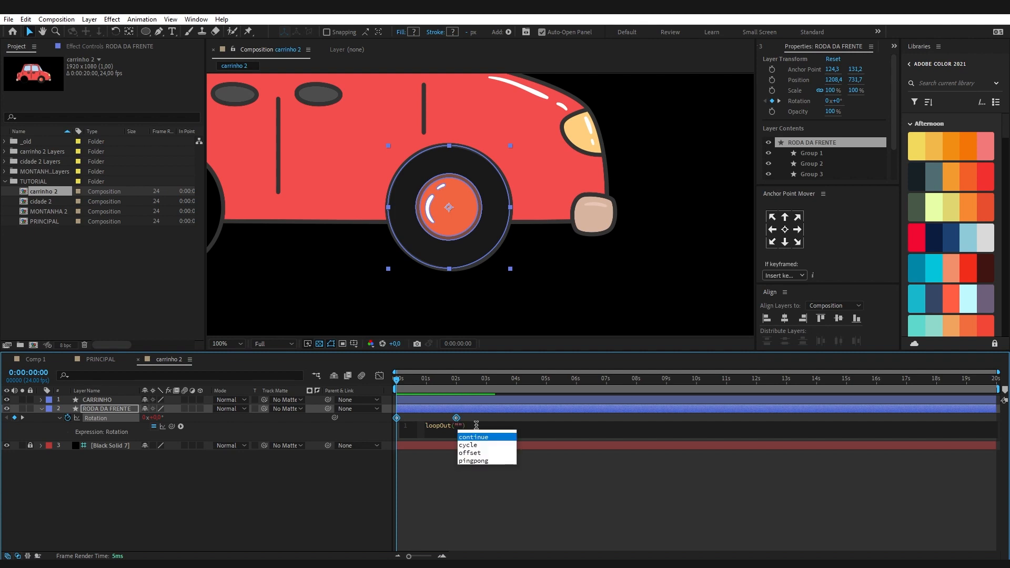
pyautogui.press('Return')
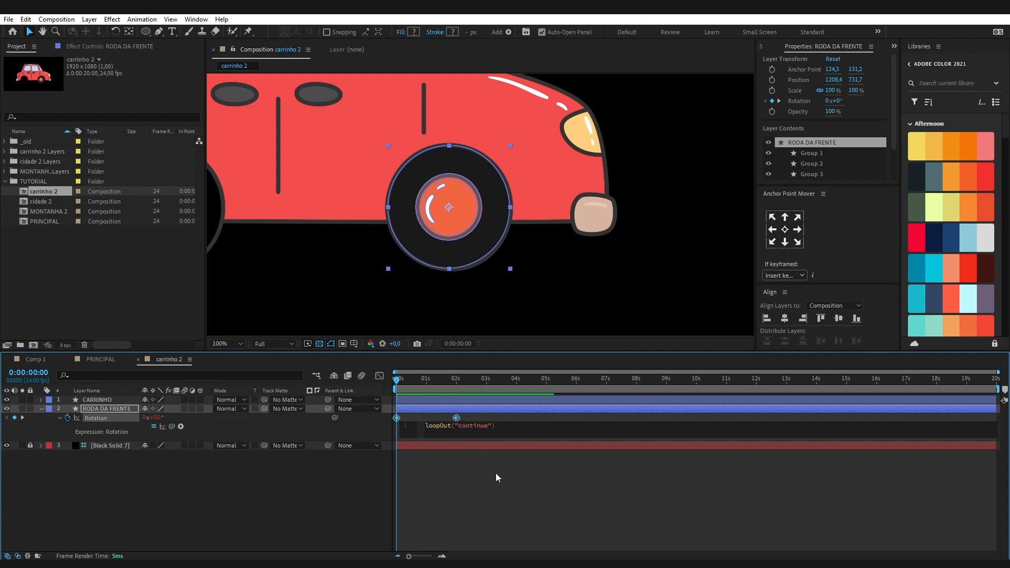
pyautogui.click(518, 489)
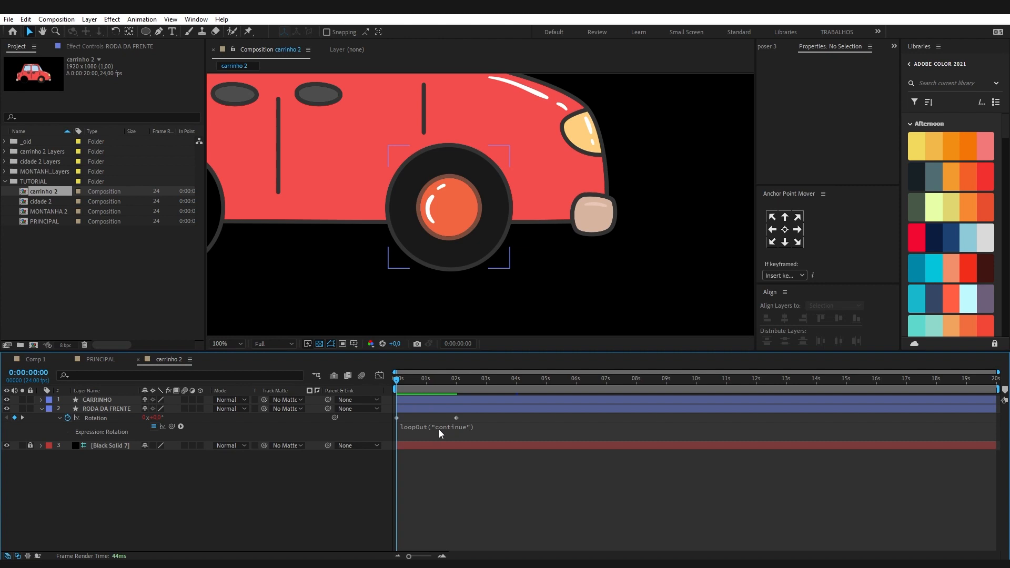
pyautogui.press('space')
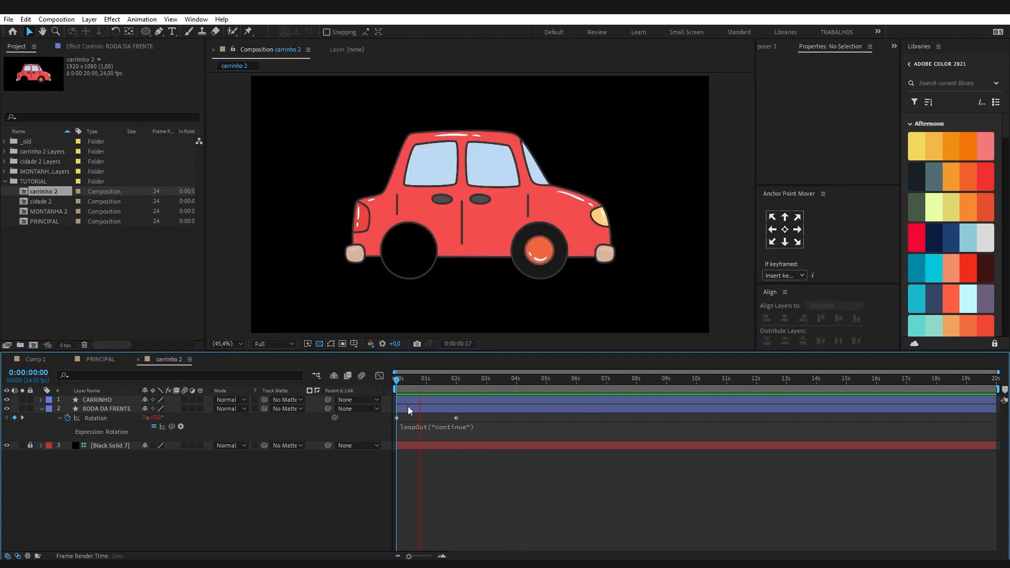
pyautogui.press('space')
# Step: Duplicate RODA DA FRENTE and place the copy in the car's rear wheel arch, at about 658.4, 731.7
pyautogui.click(427, 408)
pyautogui.press('u')
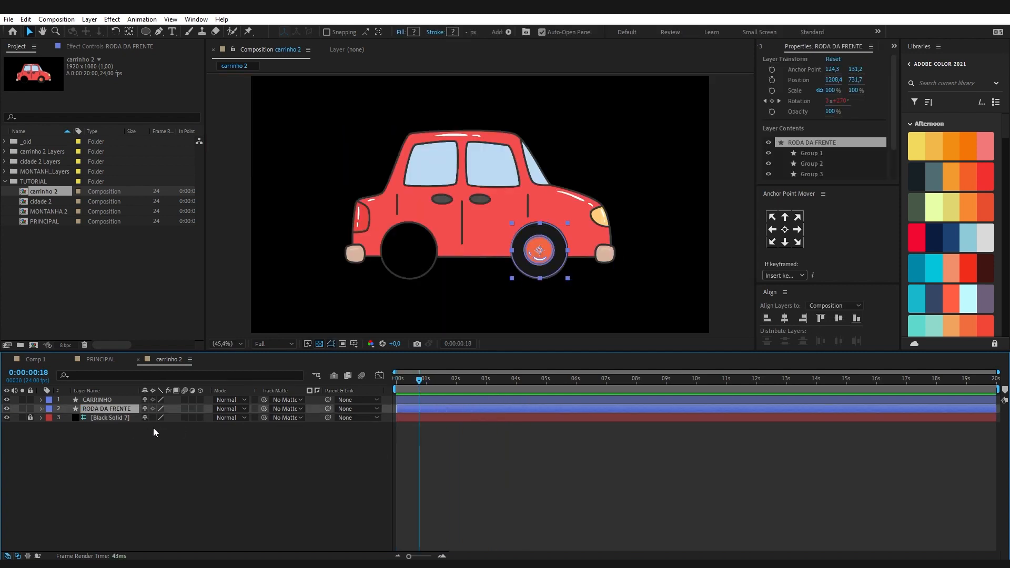
pyautogui.hotkey('ctrl', 'd')
pyautogui.moveTo(539, 267); pyautogui.dragTo(416, 223)
pyautogui.scroll(1, 406, 264)
pyautogui.scroll(1, 396, 256)
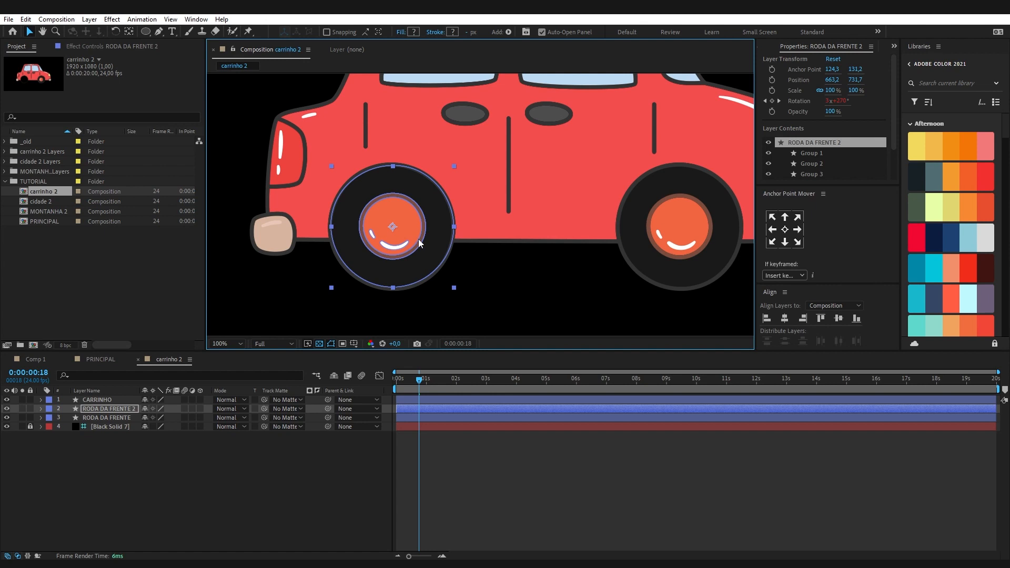
pyautogui.moveTo(442, 239); pyautogui.dragTo(415, 207)
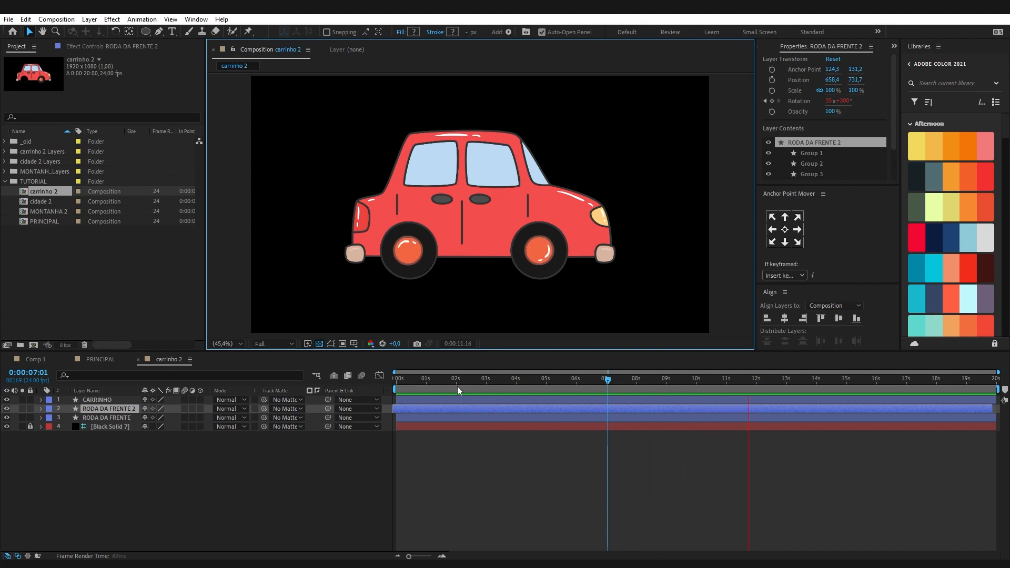
# Step: Return to the start of the timeline and add a null object named movimento
pyautogui.click(396, 380)
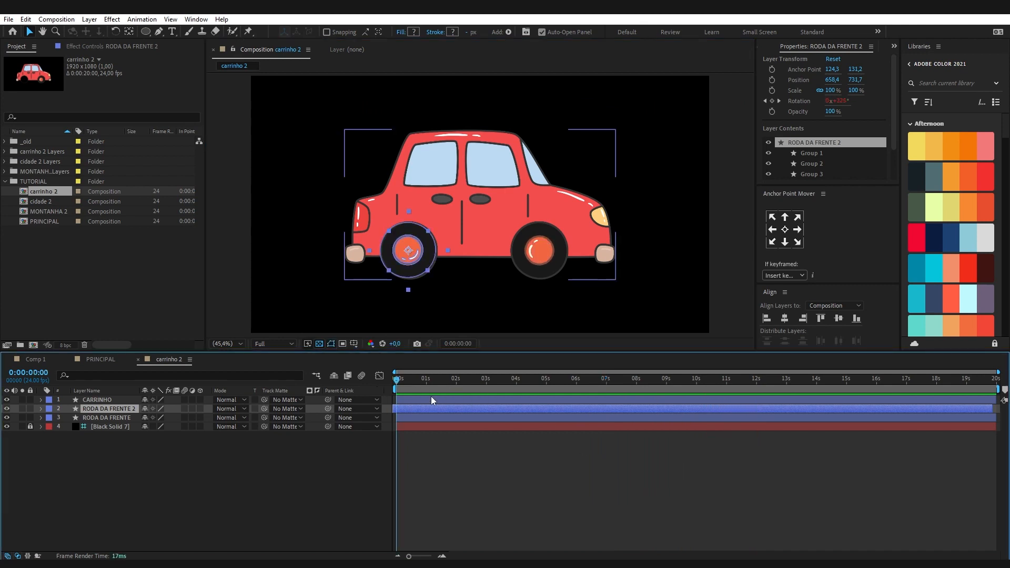
pyautogui.click(108, 417)
pyautogui.click(131, 458)
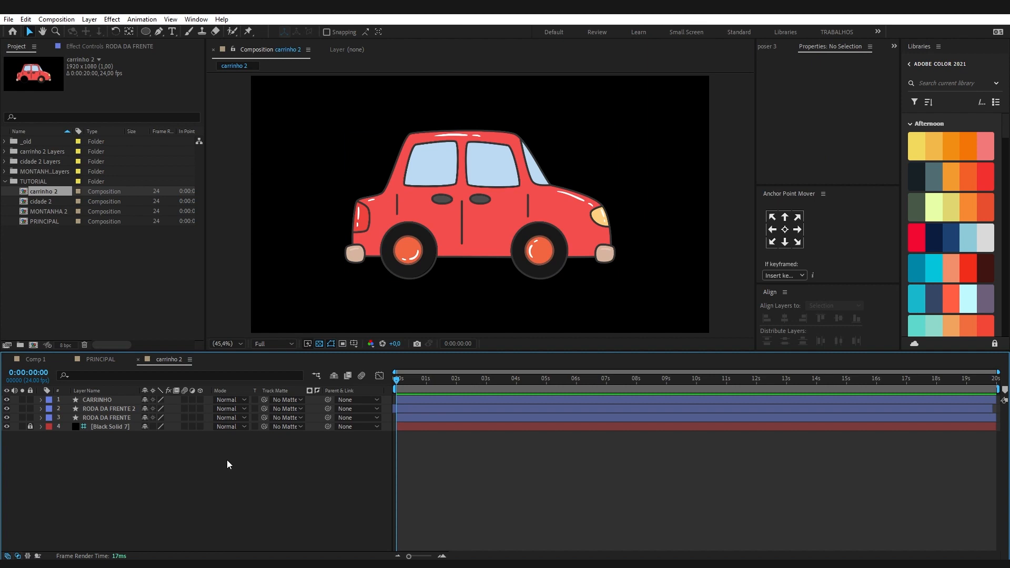
pyautogui.hotkey('ctrl', 'alt', 'shift', 'y')
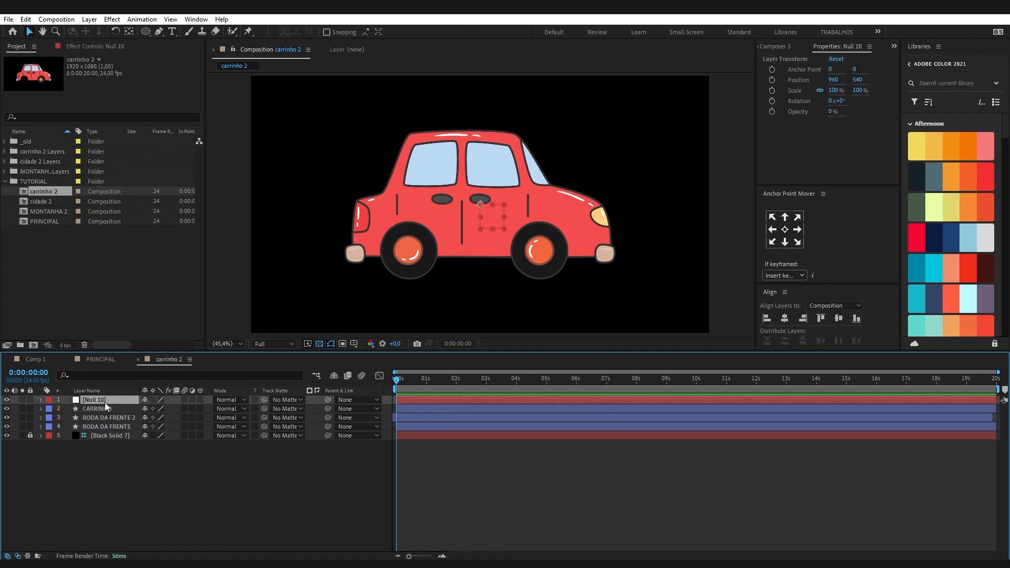
pyautogui.press('Return')
pyautogui.write('movimento')
pyautogui.press('Return')
# Step: Parent the layers CARRINHO, RODA DA FRENTE 2 and RODA DA FRENTE to the movimento null
pyautogui.click(106, 408)
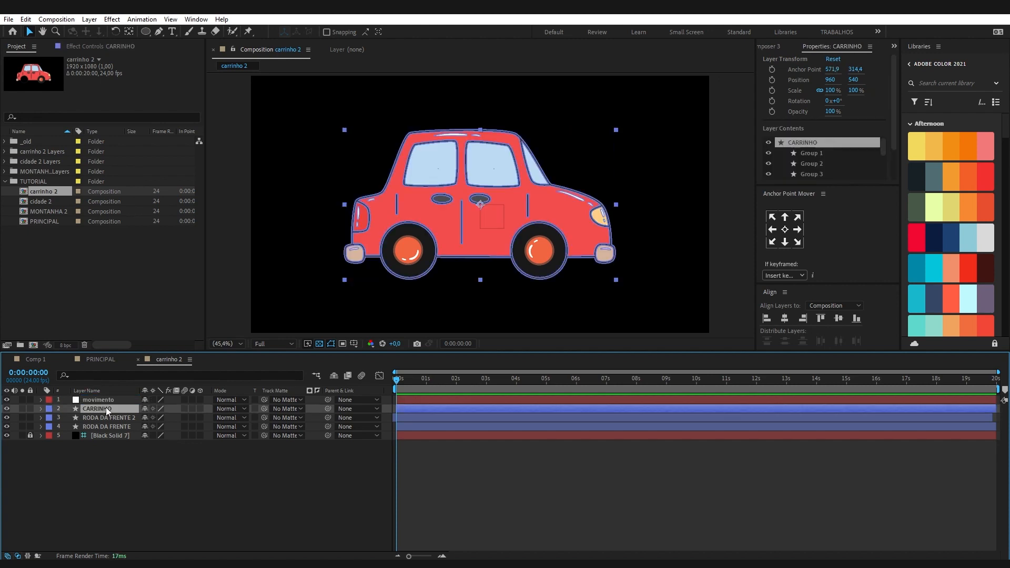
pyautogui.click(115, 466)
pyautogui.click(110, 408)
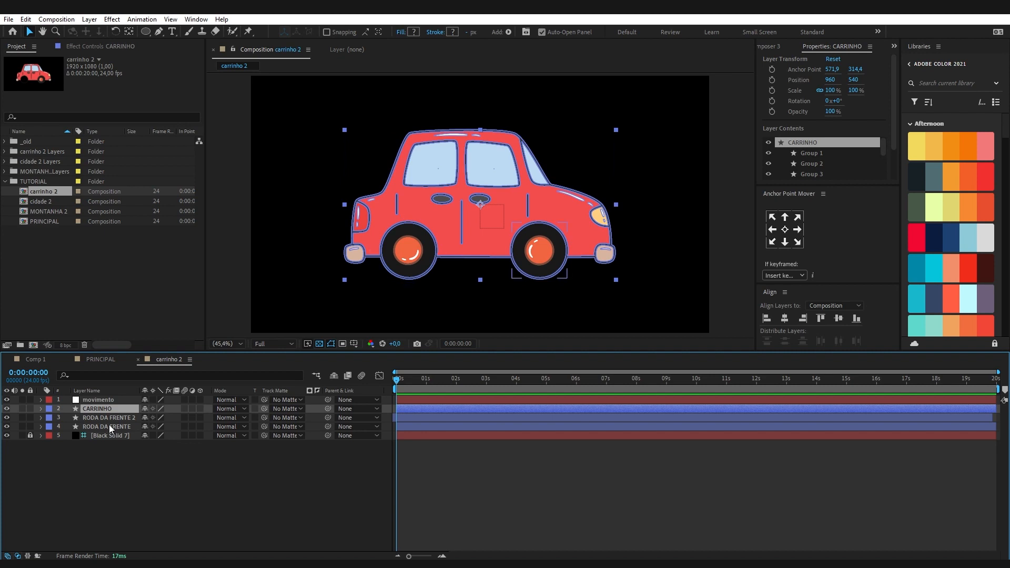
pyautogui.keyDown('shift'); pyautogui.click(109, 425); pyautogui.keyUp('shift')
pyautogui.moveTo(327, 409); pyautogui.dragTo(113, 401)
# Step: Apply the expression wiggle(4,15) to the position of movimento and preview the car's shake
pyautogui.click(116, 401)
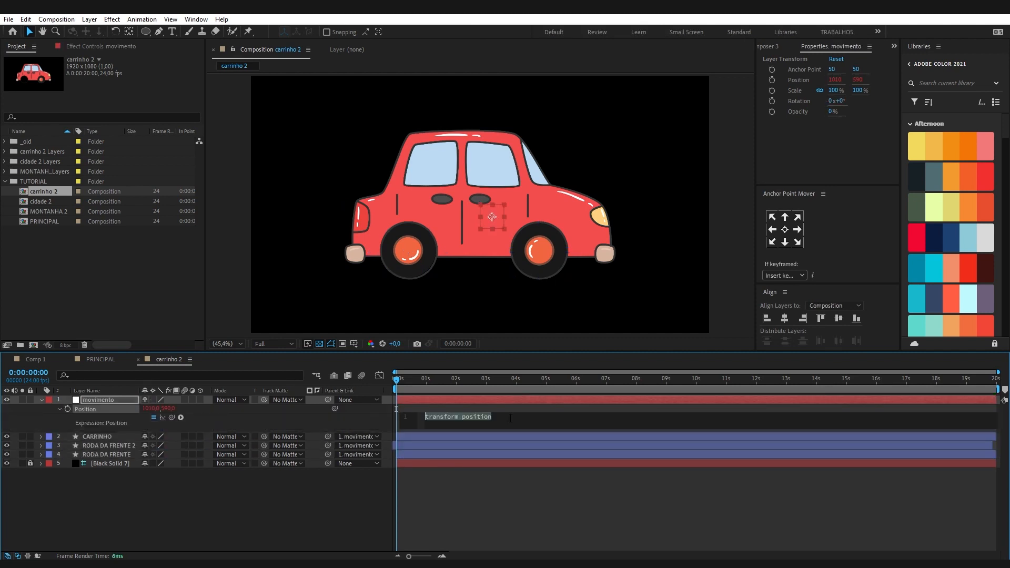
pyautogui.write('wi')
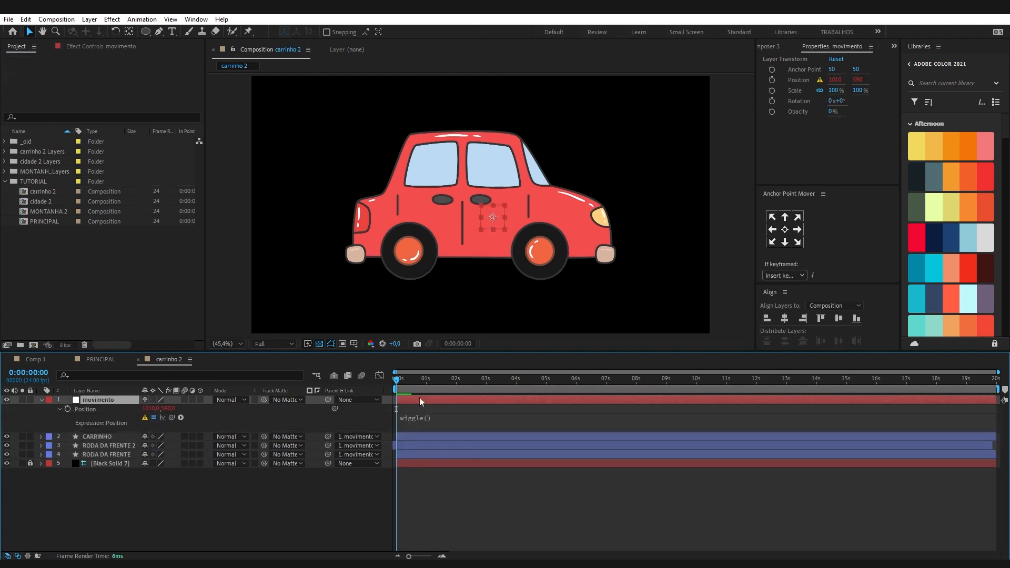
pyautogui.click(414, 418)
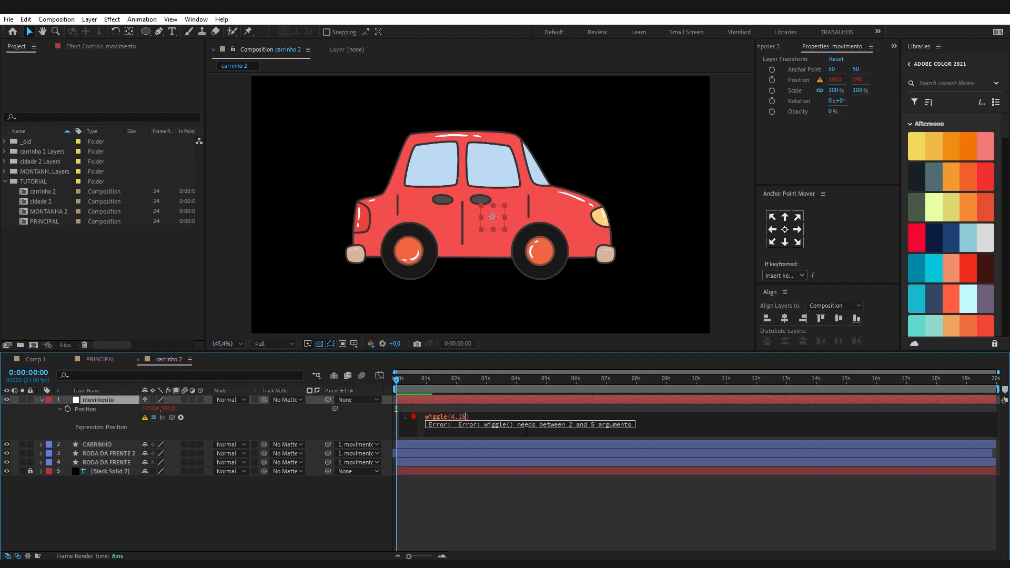
pyautogui.click(547, 446)
pyautogui.press('space')
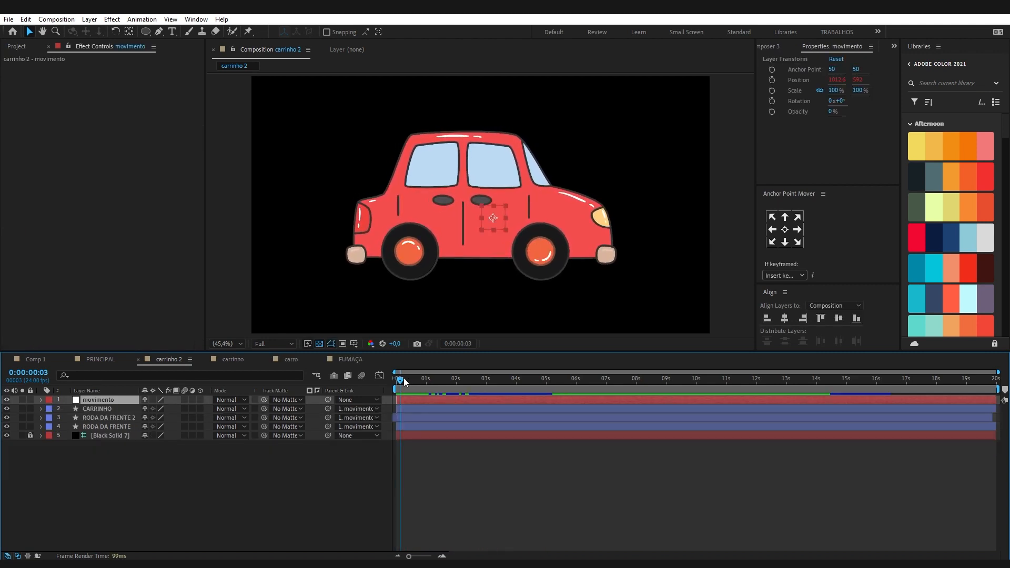
pyautogui.moveTo(405, 380)
pyautogui.mouseDown()
pyautogui.moveTo(474, 379)
pyautogui.moveTo(395, 387)
pyautogui.mouseUp()
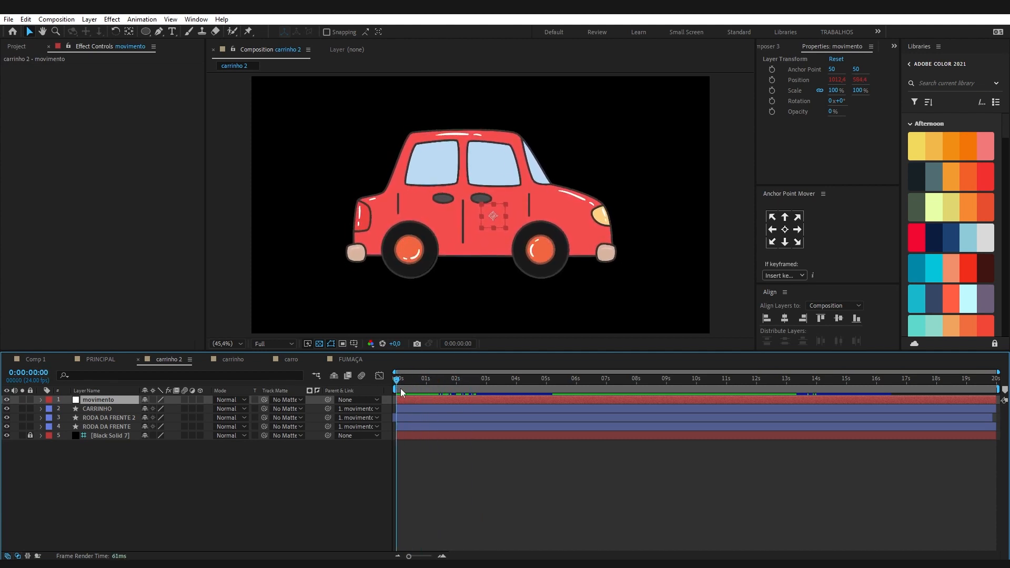
# Step: Open the finished carro composition and examine how the reflections move over the car body
pyautogui.click(290, 359)
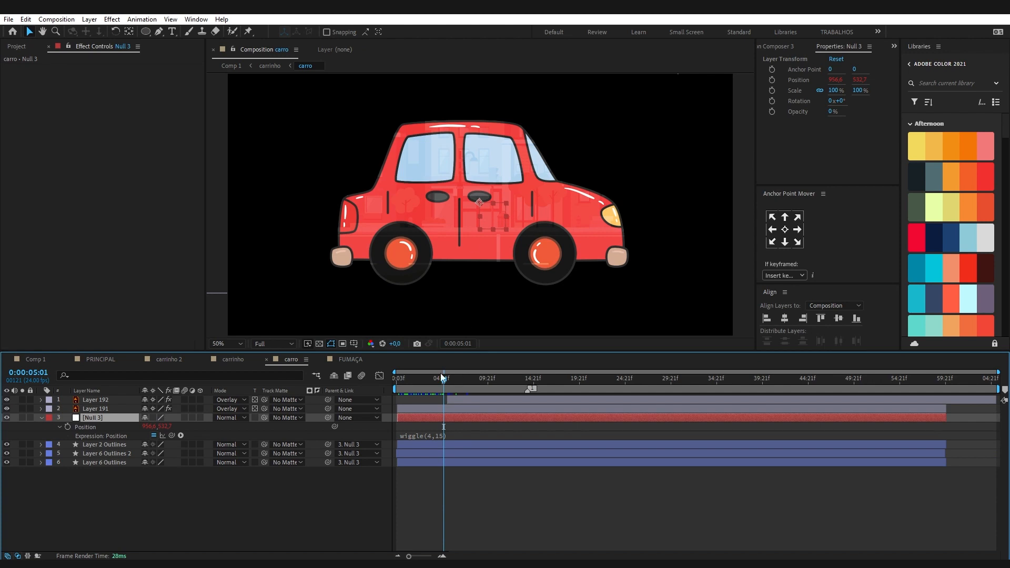
pyautogui.moveTo(405, 379)
pyautogui.mouseDown()
pyautogui.moveTo(395, 385)
pyautogui.moveTo(415, 386)
pyautogui.mouseUp()
pyautogui.press('space')
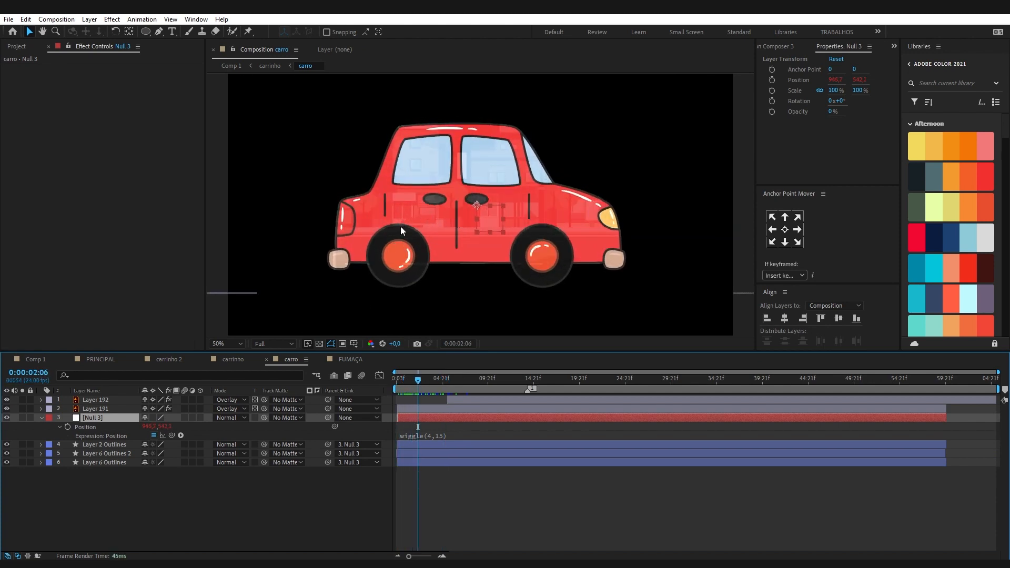
pyautogui.moveTo(426, 377); pyautogui.dragTo(472, 383)
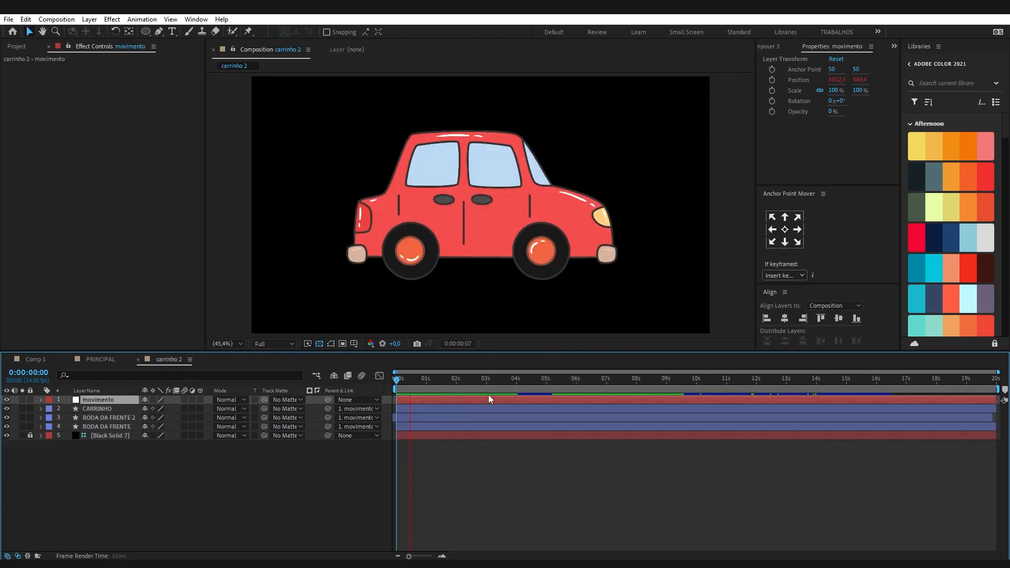
# Step: Add the cidade 2 composition above movimento in carrinho 2 and enlarge it so that it covers the car
pyautogui.click(16, 46)
pyautogui.click(41, 202)
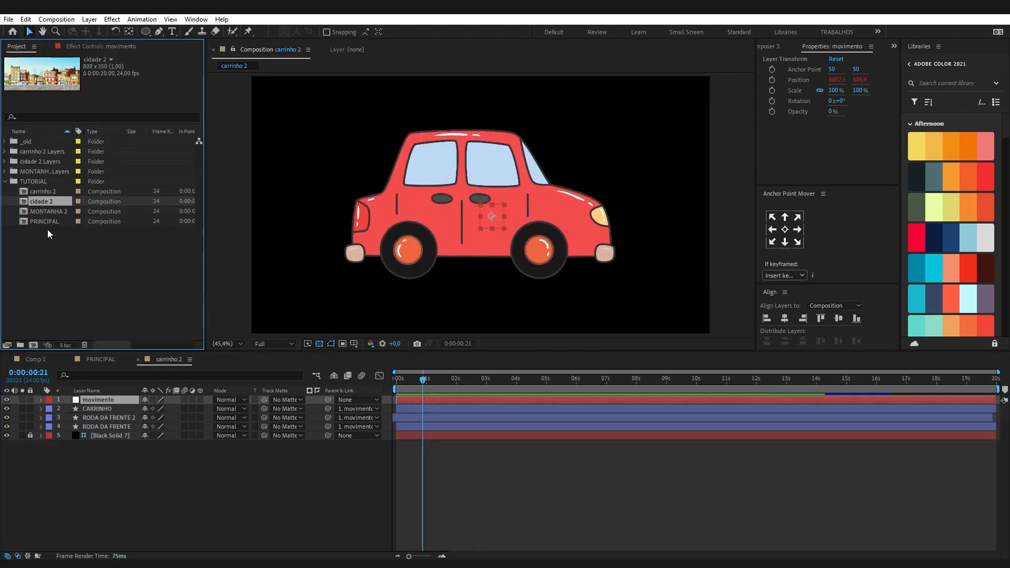
pyautogui.moveTo(58, 202); pyautogui.dragTo(114, 396)
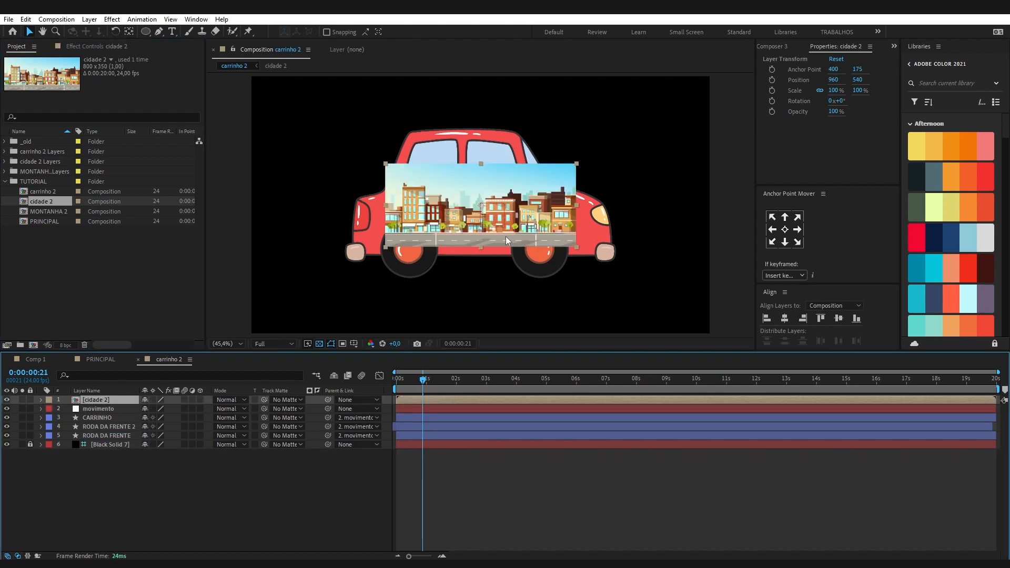
pyautogui.click(103, 449)
pyautogui.click(152, 400)
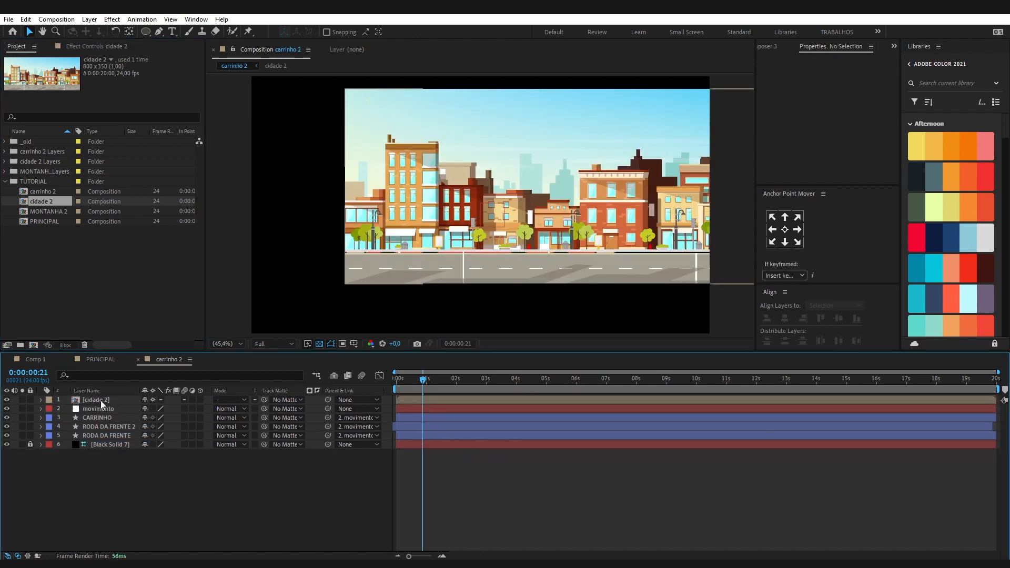
# Step: Copy Layer 191 from the cidade 2 composition into carrinho 2 and delete the cidade 2 layer there
pyautogui.doubleClick(104, 399)
pyautogui.click(108, 399)
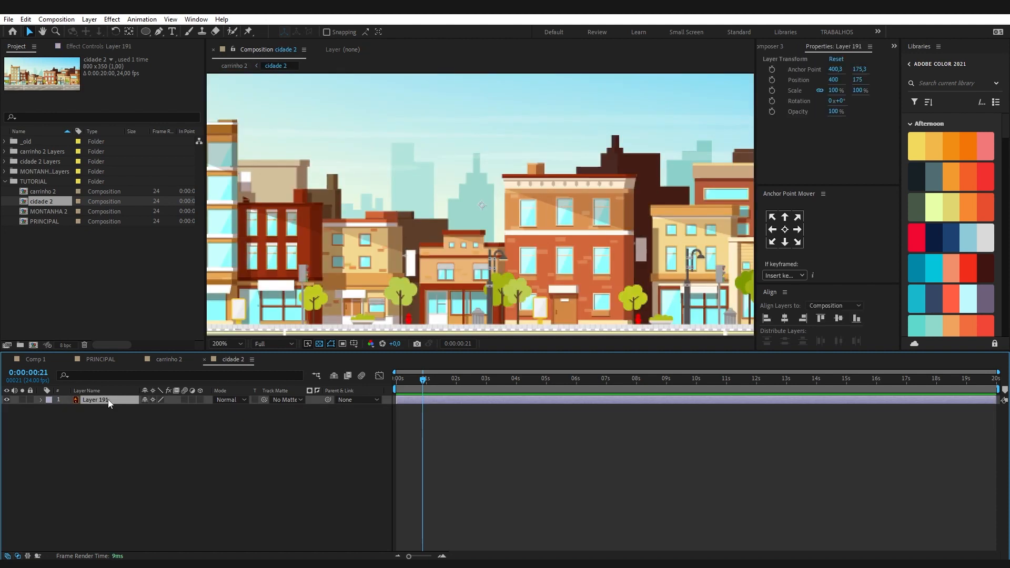
pyautogui.hotkey('ctrl', 'c')
pyautogui.click(168, 359)
pyautogui.hotkey('ctrl', 'v')
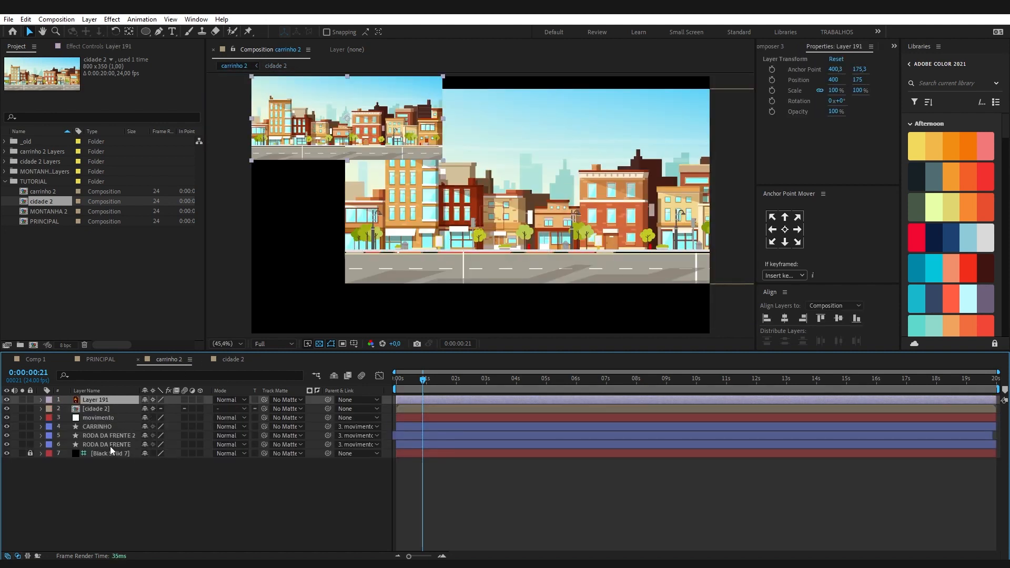
pyautogui.click(104, 409)
pyautogui.press('Delete')
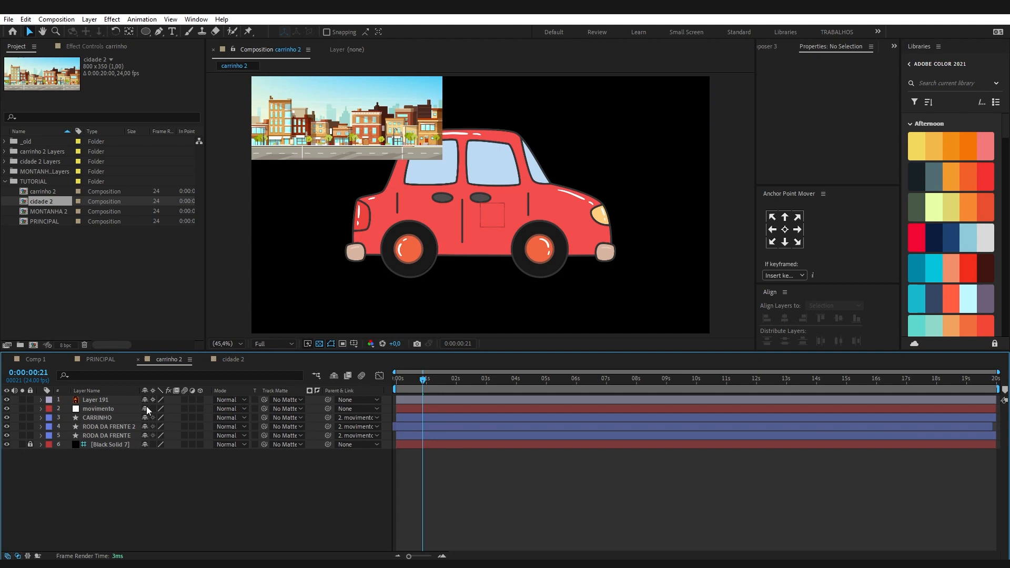
# Step: Enlarge Layer 191 to about 278% so the city covers the car, and place it below movimento
pyautogui.moveTo(299, 151); pyautogui.dragTo(412, 244)
pyautogui.moveTo(550, 188); pyautogui.dragTo(601, 142)
pyautogui.hotkey('ctrl', 'z')
pyautogui.click(94, 419)
pyautogui.click(97, 400)
pyautogui.moveTo(557, 170); pyautogui.dragTo(674, 118)
pyautogui.moveTo(405, 251); pyautogui.dragTo(510, 207)
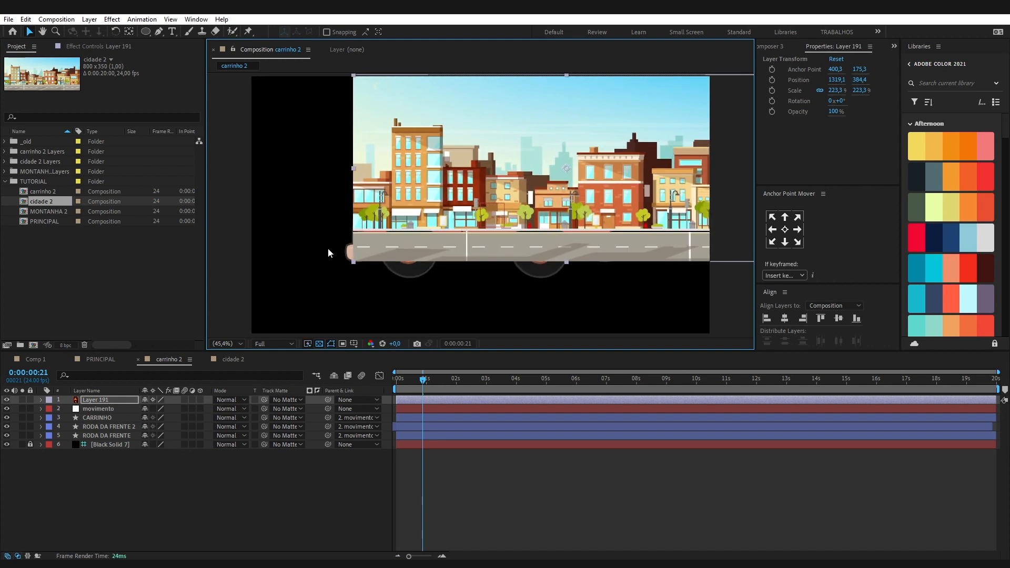
pyautogui.moveTo(353, 265); pyautogui.dragTo(416, 241)
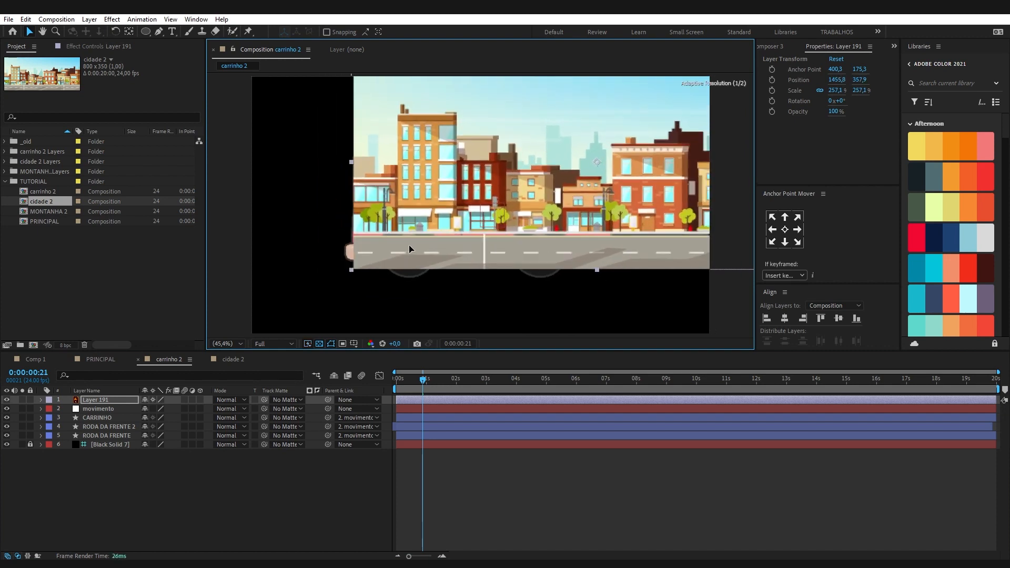
pyautogui.click(342, 278)
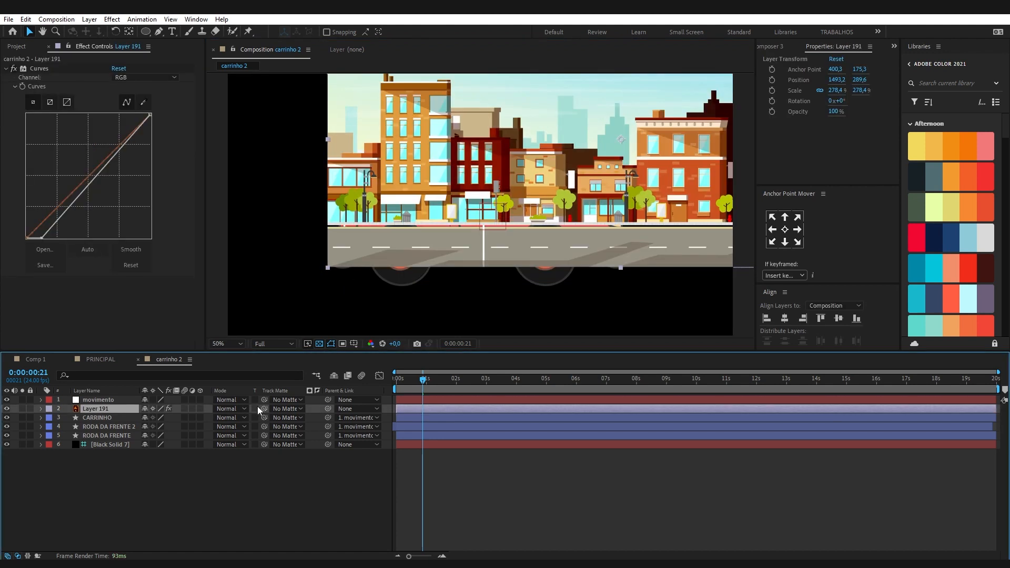
# Step: Hide Black Solid 7 and preserve underlying transparency on Layer 191 so the city shows only within the car
pyautogui.click(199, 466)
pyautogui.click(112, 445)
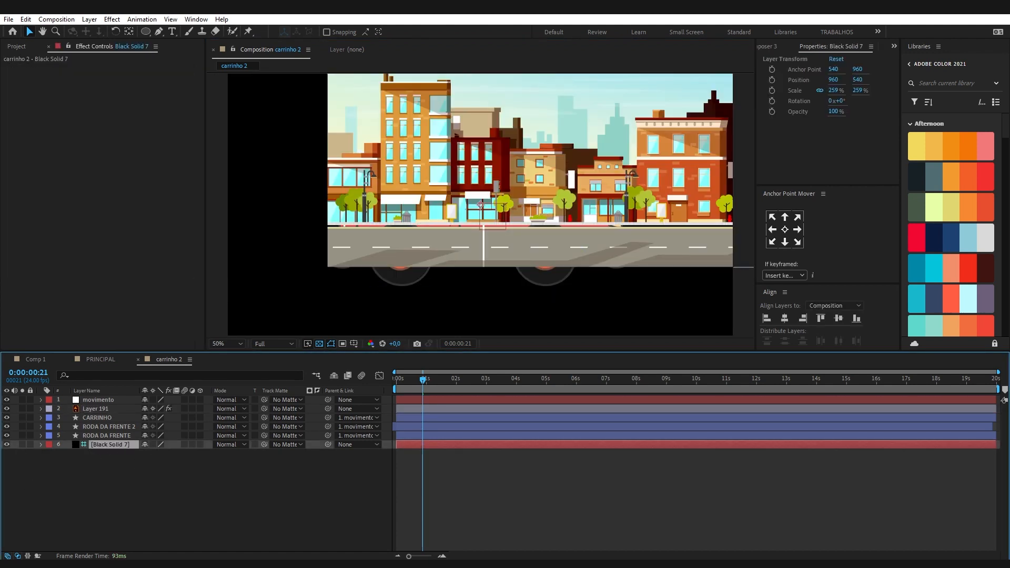
pyautogui.click(7, 444)
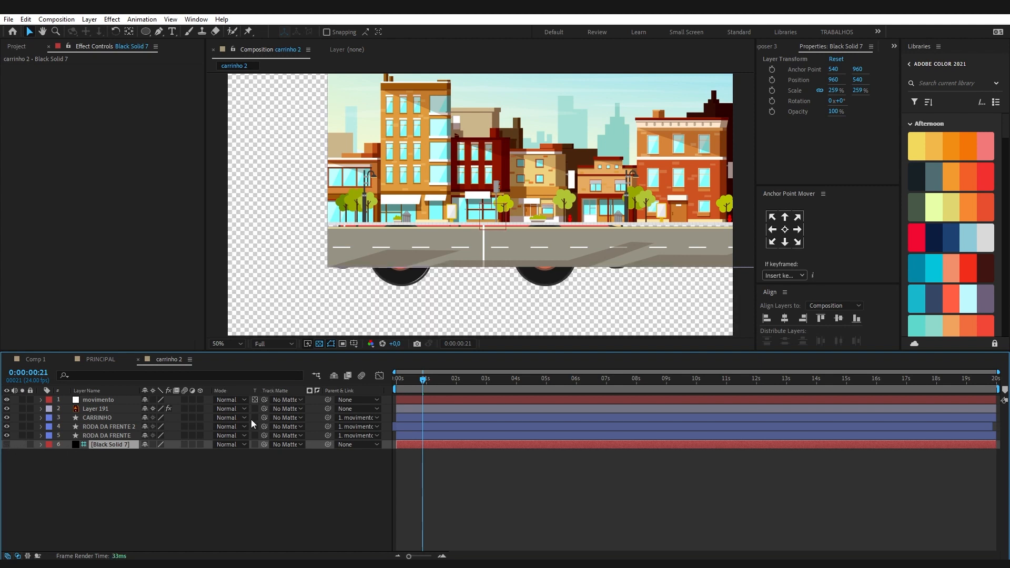
pyautogui.click(320, 343)
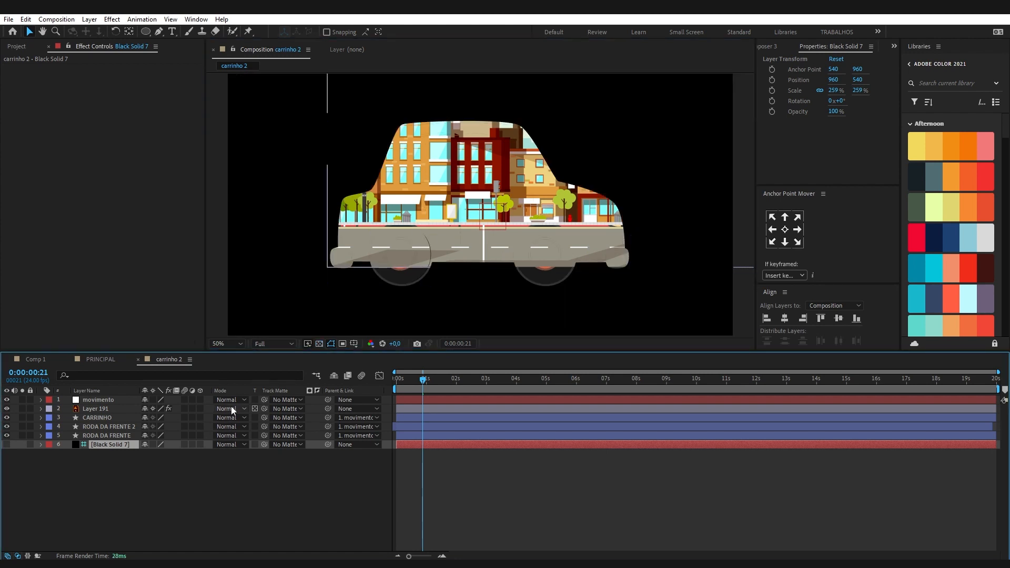
# Step: Set Layer 191's blending mode to Screen and darken its shadows by shifting the black point of the Curves effect
pyautogui.click(230, 445)
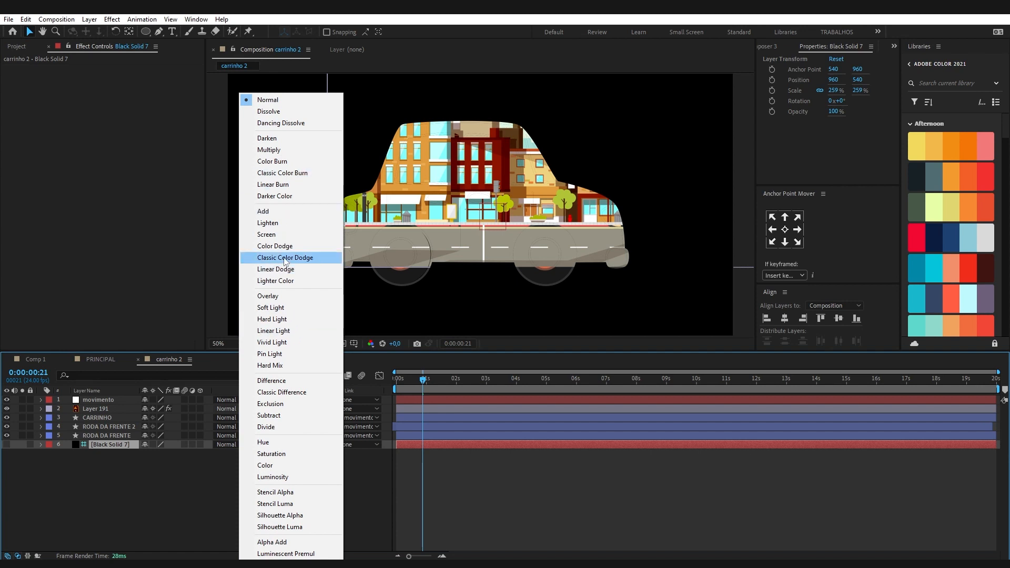
pyautogui.click(266, 234)
pyautogui.moveTo(42, 238); pyautogui.dragTo(62, 239)
pyautogui.click(91, 409)
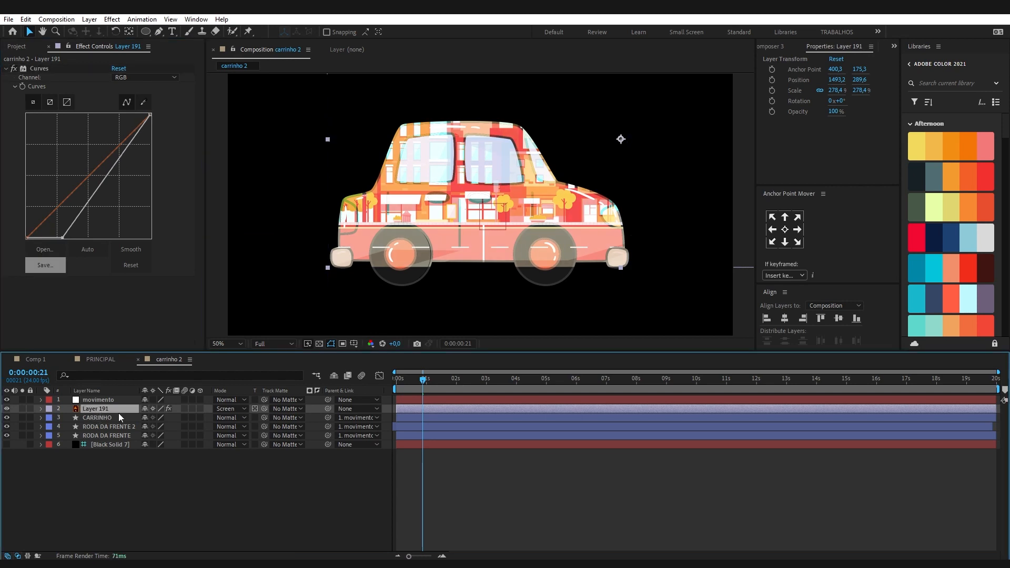
# Step: Set Layer 191's opacity to 20% and shift it slightly up and to the left over the car
pyautogui.press('t')
pyautogui.click(148, 417)
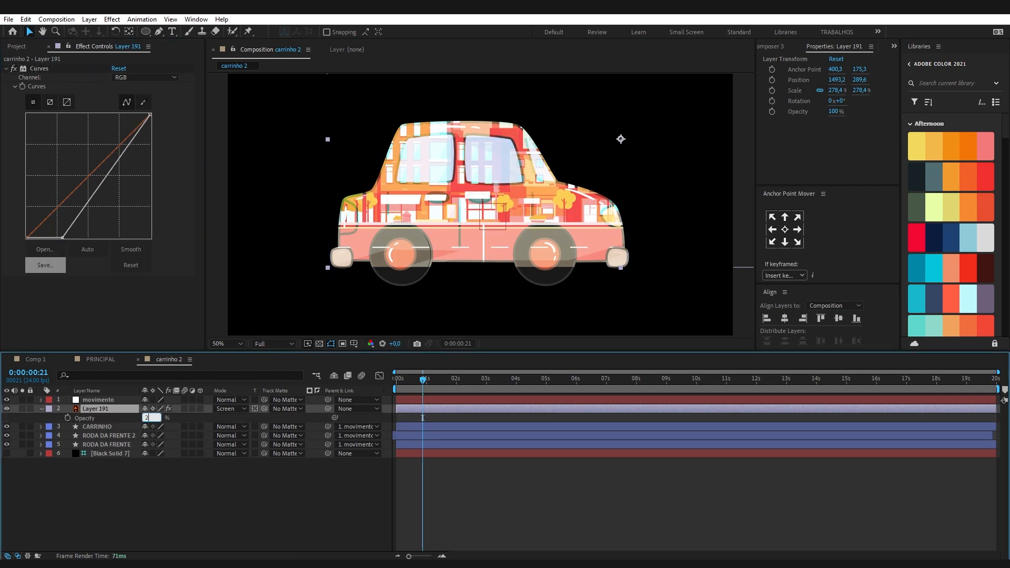
pyautogui.write('20')
pyautogui.press('Return')
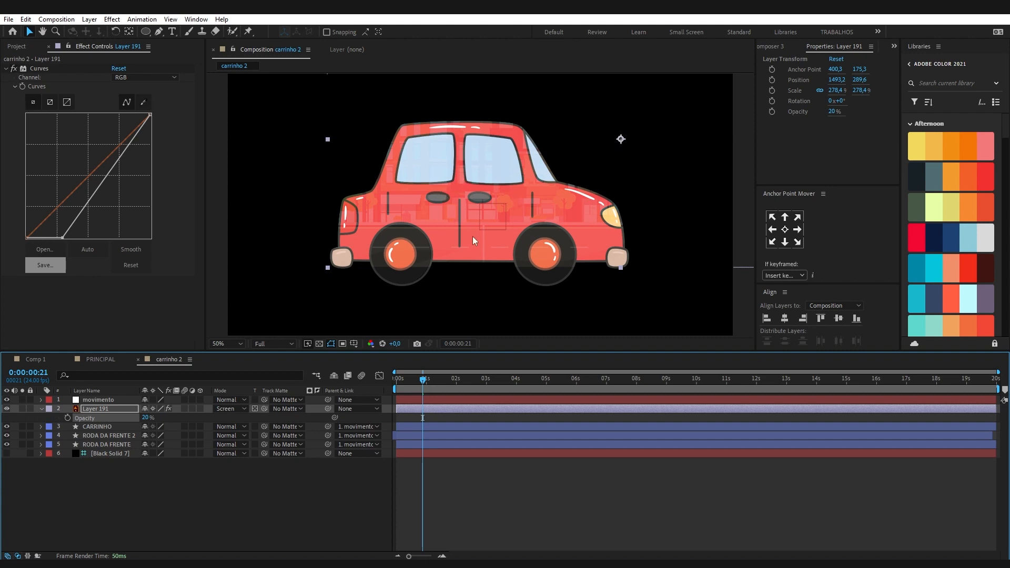
pyautogui.moveTo(468, 174)
pyautogui.mouseDown()
pyautogui.moveTo(478, 186)
pyautogui.moveTo(468, 151)
pyautogui.moveTo(463, 172)
pyautogui.mouseUp()
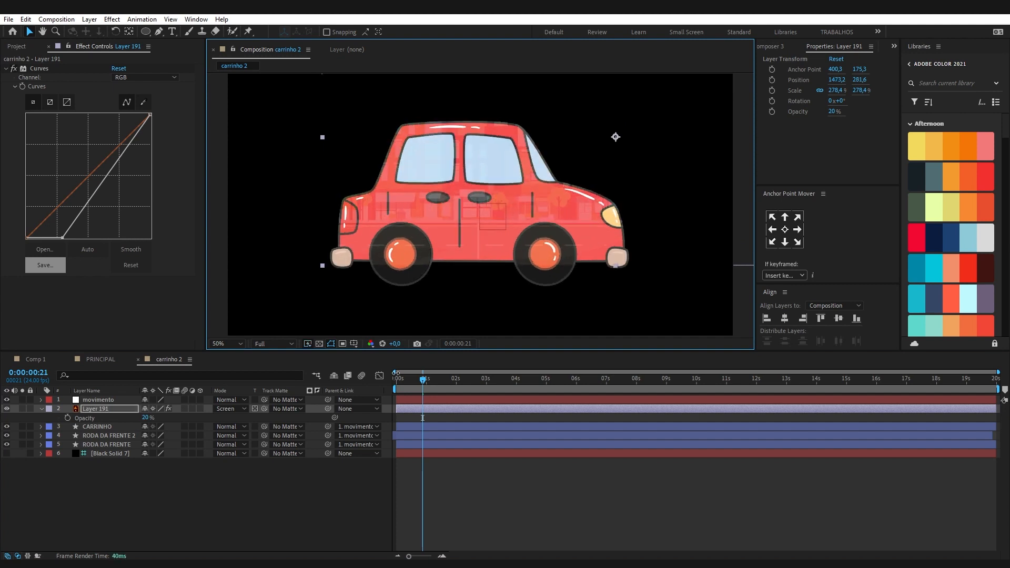
# Step: Keyframe Layer 191's position from 0:00:00:00 to 0:00:03:10, sliding the city left to about x 411
pyautogui.moveTo(403, 377); pyautogui.dragTo(396, 378)
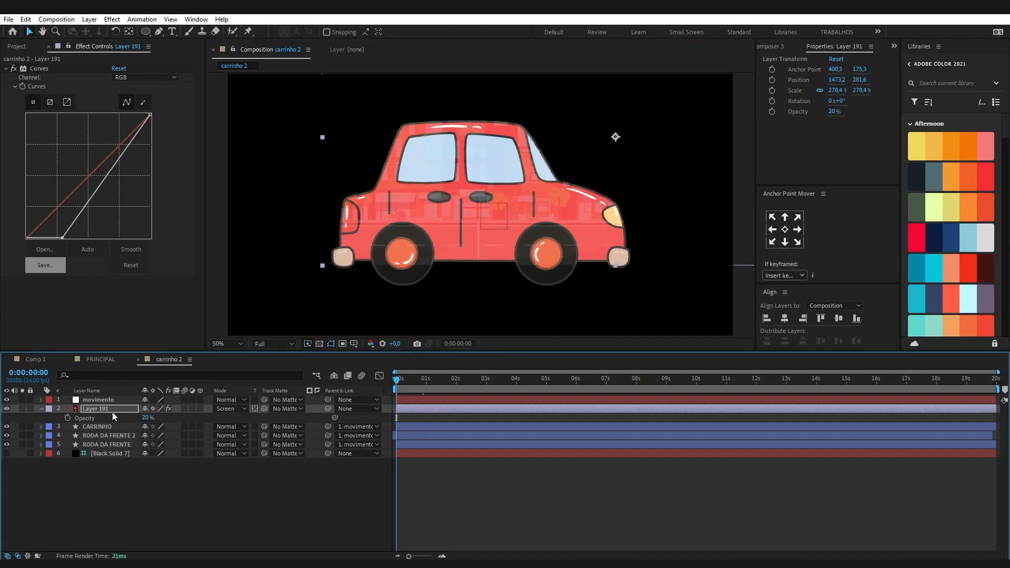
pyautogui.hotkey('alt', 'shift', 'p')
pyautogui.moveTo(469, 384); pyautogui.dragTo(499, 383)
pyautogui.moveTo(509, 210); pyautogui.dragTo(290, 206)
pyautogui.moveTo(624, 217); pyautogui.dragTo(574, 210)
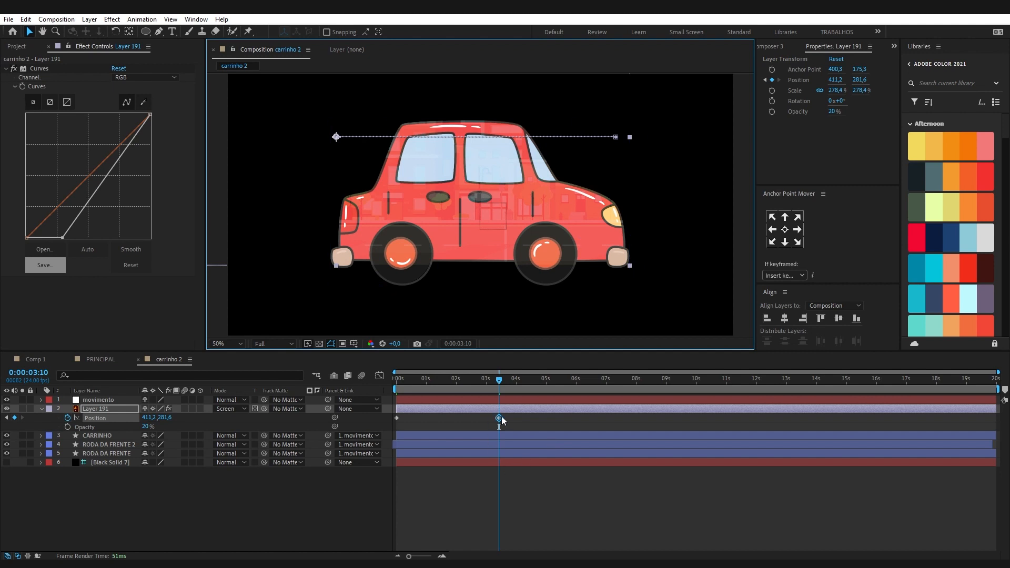
# Step: Slow the reflection by moving Layer 191's second position keyframe to 0:00:06:02, and preview the motion
pyautogui.click(475, 387)
pyautogui.press('space')
pyautogui.moveTo(499, 421); pyautogui.dragTo(578, 420)
pyautogui.press('space')
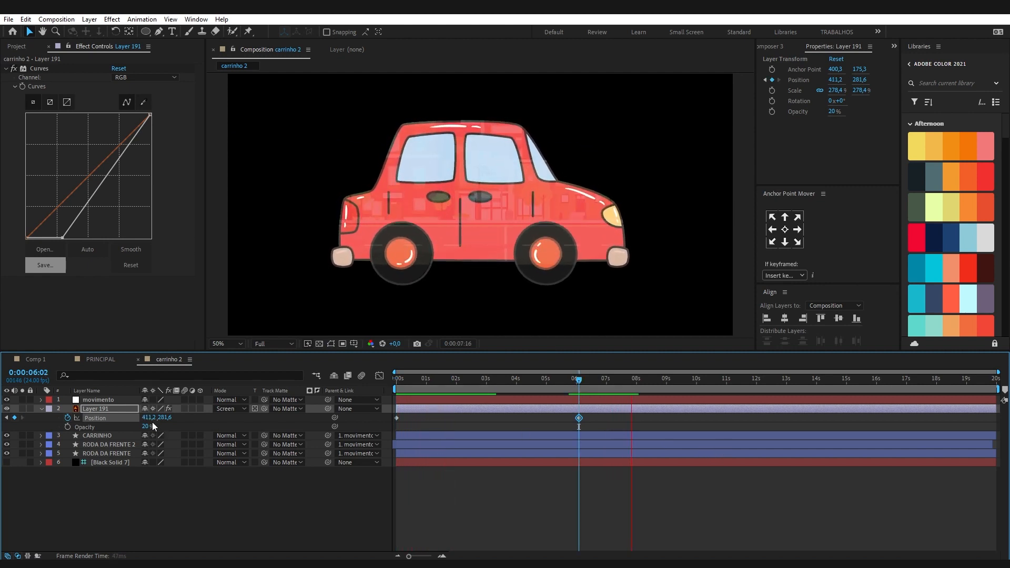
pyautogui.press('space')
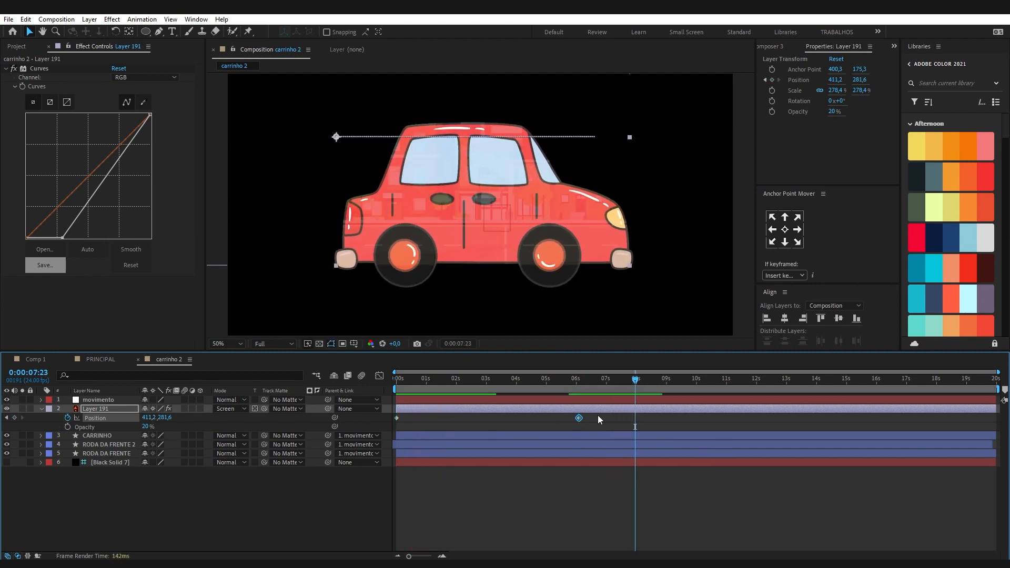
# Step: Duplicate Layer 191 and start the copy at 0:00:06:02, where the first reflection's movement ends
pyautogui.hotkey('ctrl', 'd')
pyautogui.moveTo(542, 410); pyautogui.dragTo(721, 415)
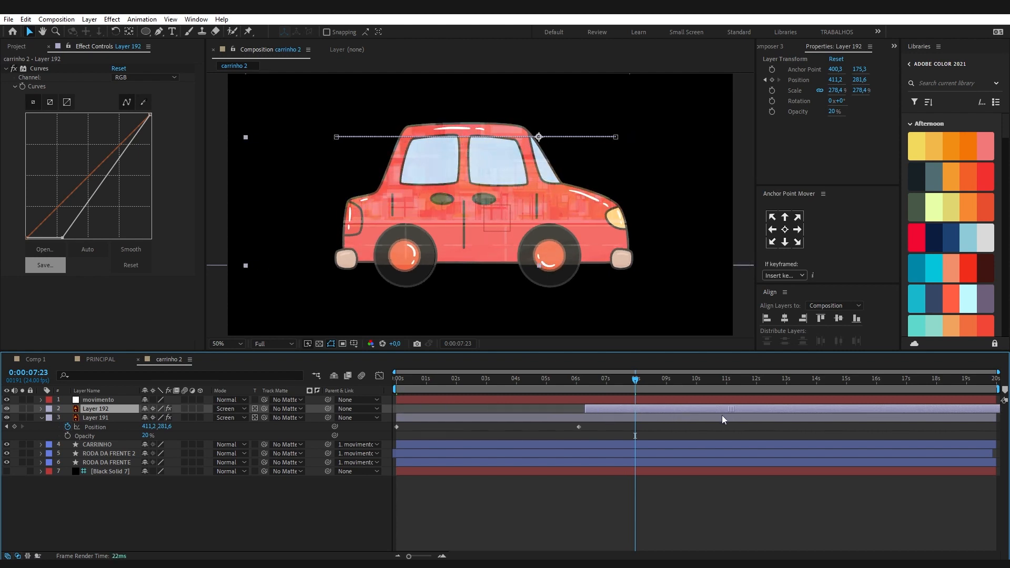
pyautogui.click(580, 378)
pyautogui.moveTo(580, 380); pyautogui.dragTo(586, 412)
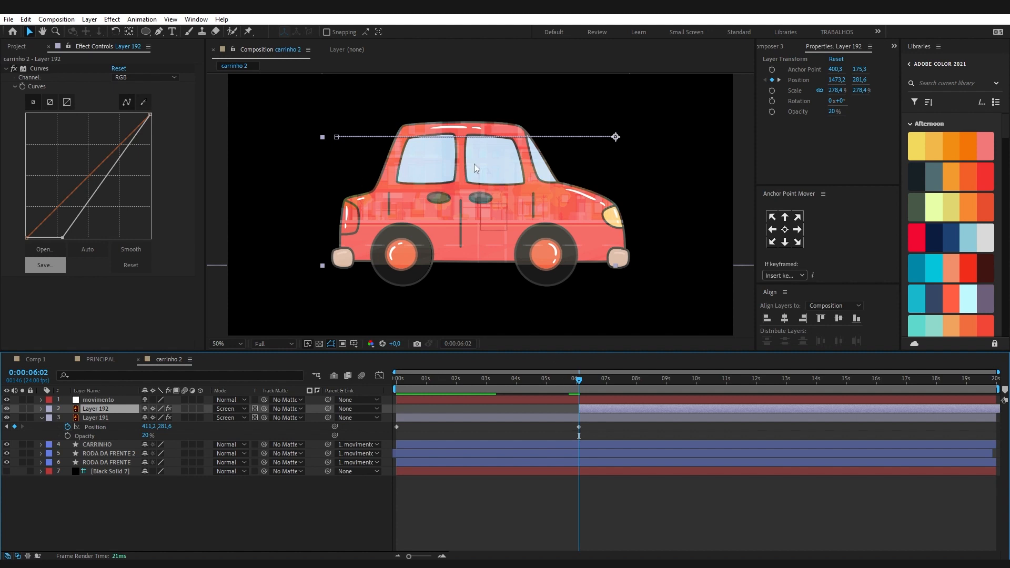
# Step: Move Layer 192's first position keyframe right to about 2641, 285.6 so it adjoins Layer 191's edge
pyautogui.scroll(-3, 476, 168)
pyautogui.scroll(1, 468, 166)
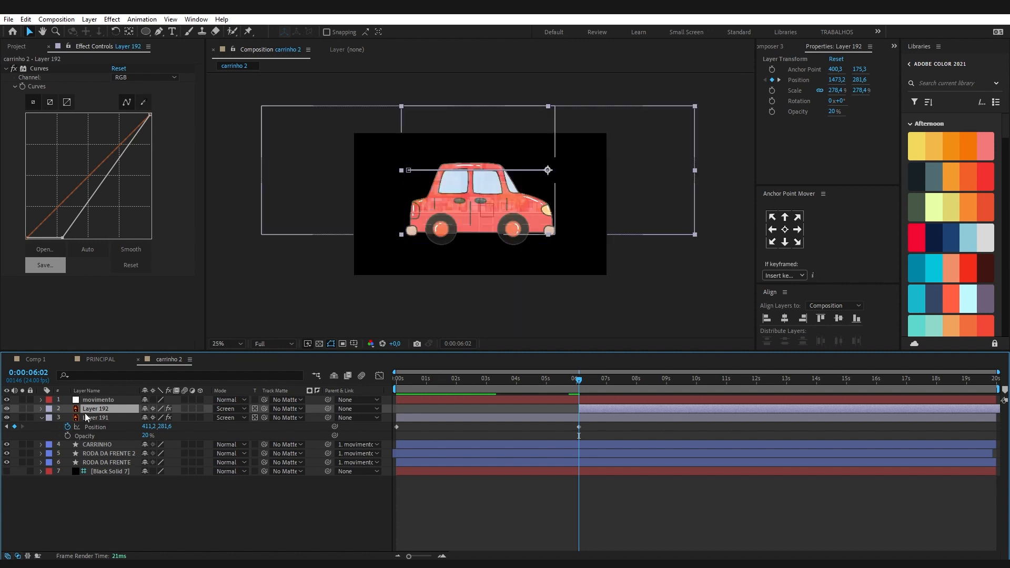
pyautogui.moveTo(418, 161); pyautogui.dragTo(583, 155)
pyautogui.moveTo(548, 382)
pyautogui.mouseDown()
pyautogui.moveTo(522, 384)
pyautogui.moveTo(549, 380)
pyautogui.mouseUp()
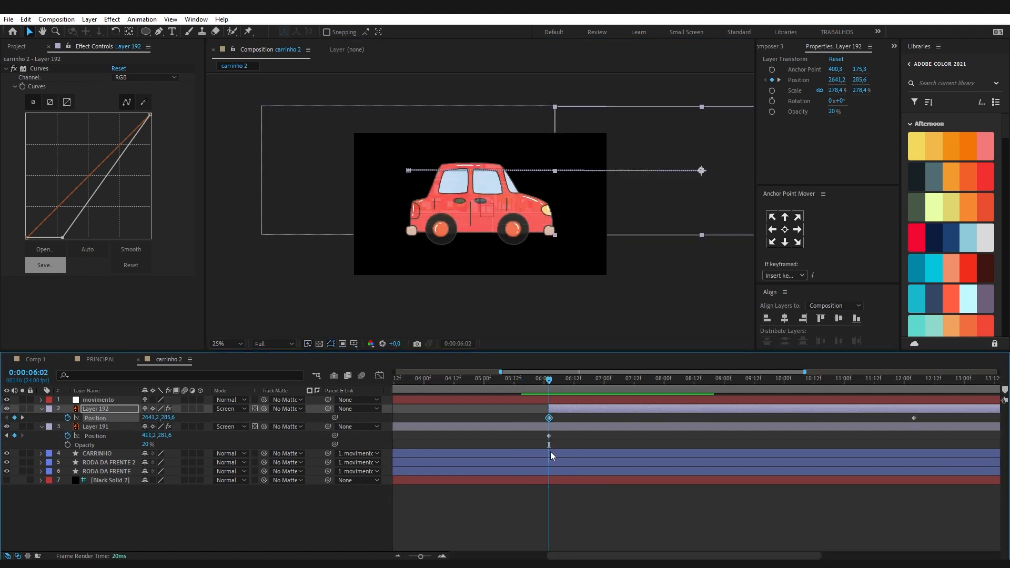
# Step: Shift Layer 191's final position left to about x 383 and move Layer 192 to start at 0:00:03:00
pyautogui.click(548, 436)
pyautogui.moveTo(472, 130); pyautogui.dragTo(322, 139)
pyautogui.moveTo(492, 381); pyautogui.dragTo(576, 397)
pyautogui.moveTo(791, 409); pyautogui.dragTo(625, 421)
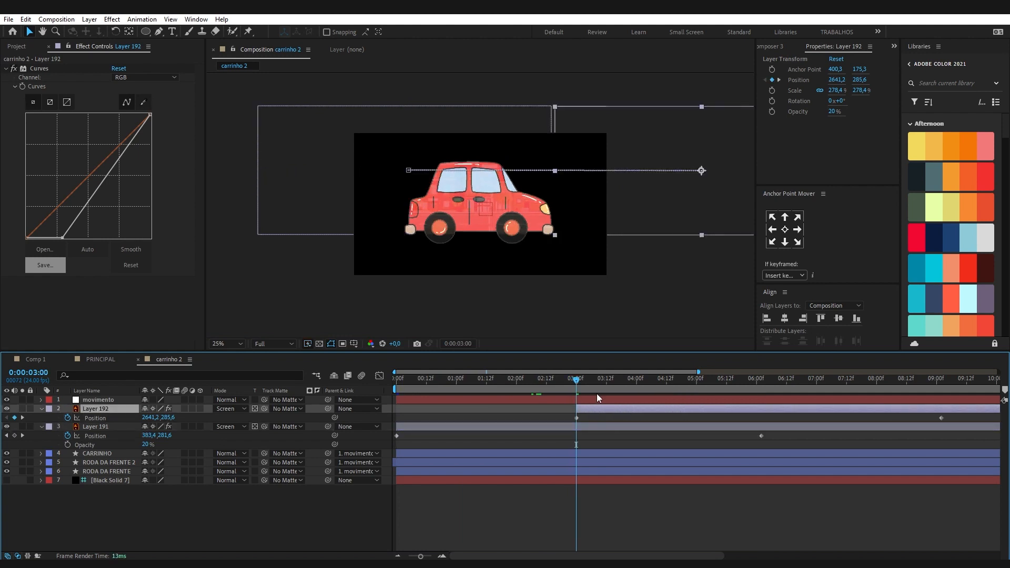
# Step: Nudge Layer 192's first position keyframe to about x 2613 to close the seam, and preview the reflections
pyautogui.moveTo(630, 143); pyautogui.dragTo(626, 143)
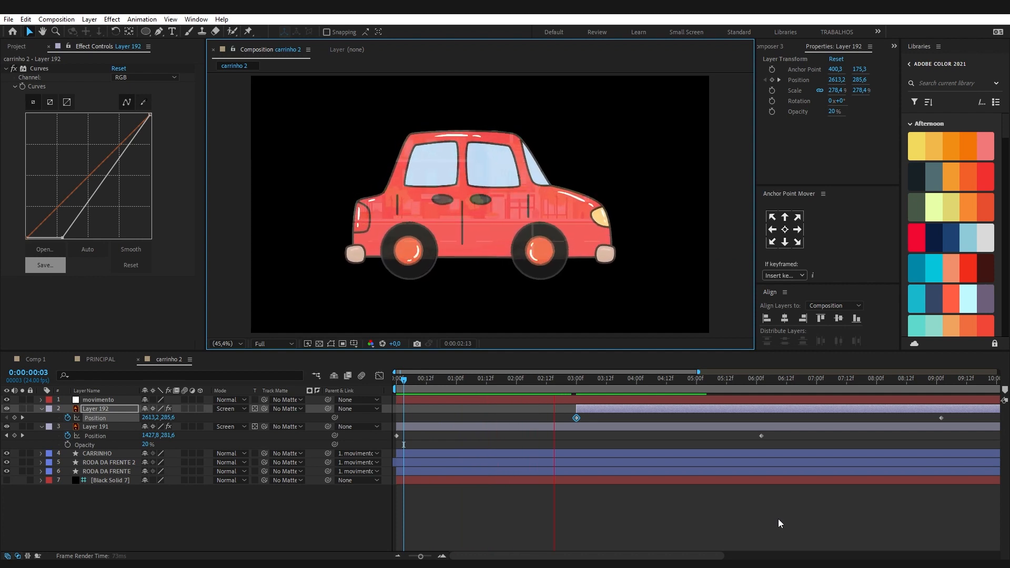
pyautogui.press('space')
pyautogui.scroll(-3, 606, 466)
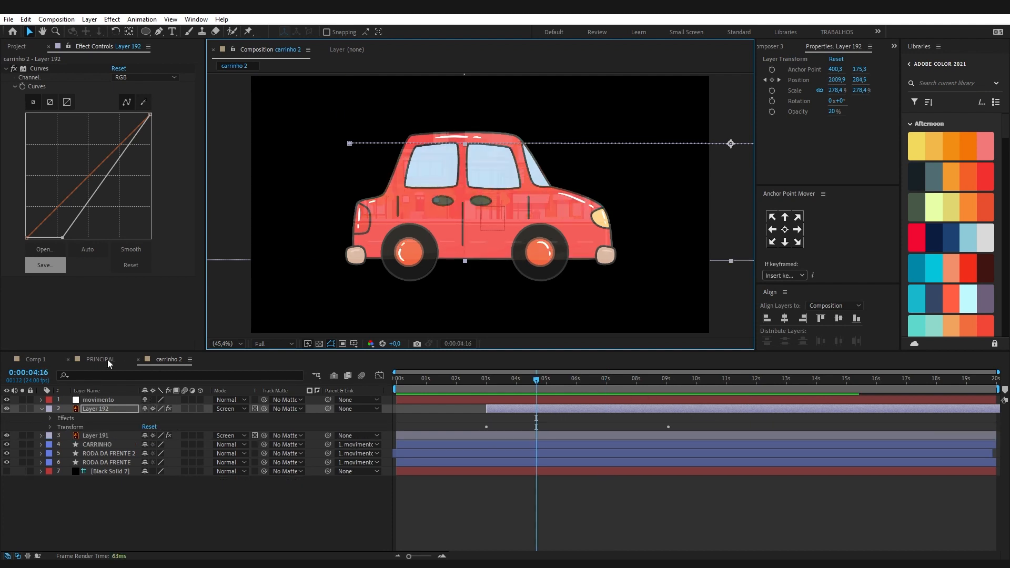
# Step: Close the carrinho 2 timeline and add the carrinho 2 composition as the topmost layer in PRINCIPAL
pyautogui.click(102, 360)
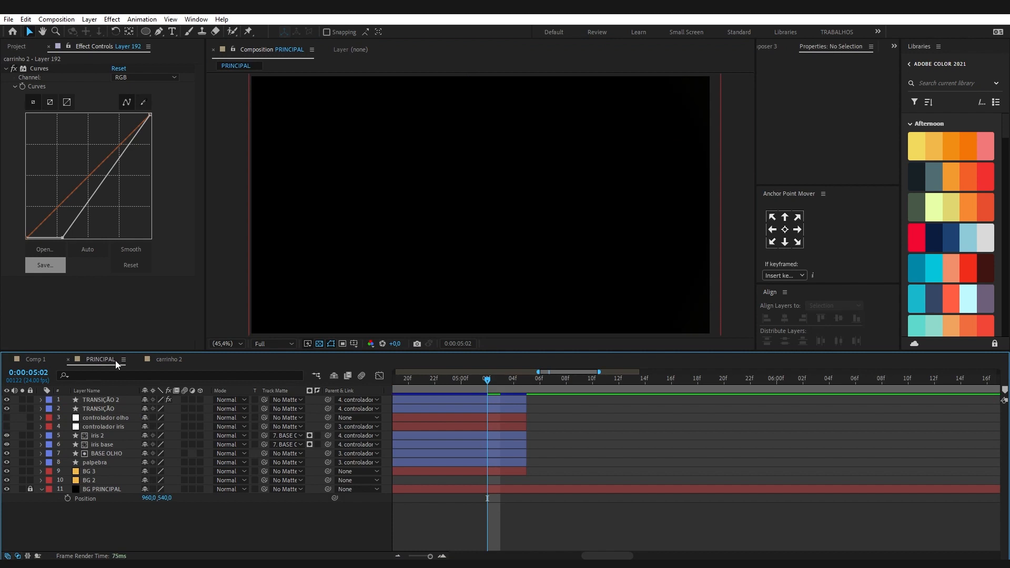
pyautogui.click(137, 359)
pyautogui.click(17, 47)
pyautogui.click(420, 380)
pyautogui.moveTo(420, 383); pyautogui.dragTo(487, 380)
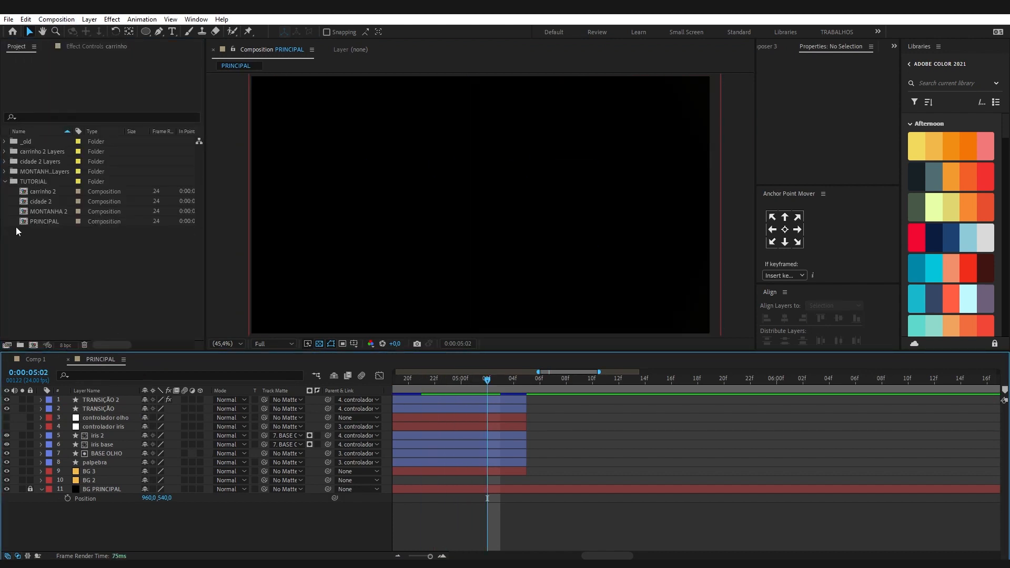
pyautogui.moveTo(47, 197); pyautogui.dragTo(430, 406)
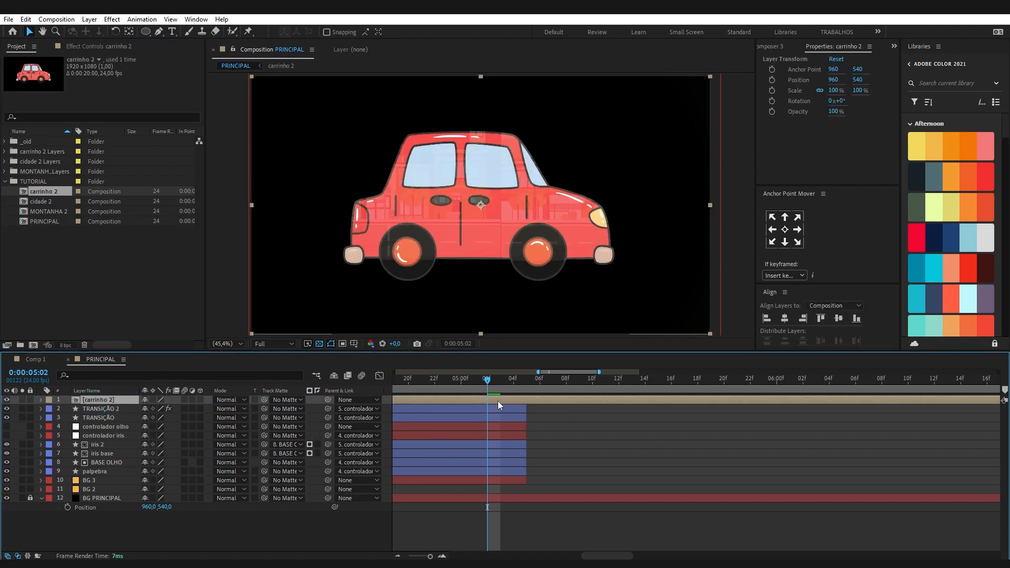
# Step: Make the carrinho 2 layer start at about 0:00:04:21, during the eye transition
pyautogui.scroll(-3, 492, 406)
pyautogui.press('[')
pyautogui.moveTo(483, 402); pyautogui.dragTo(451, 379)
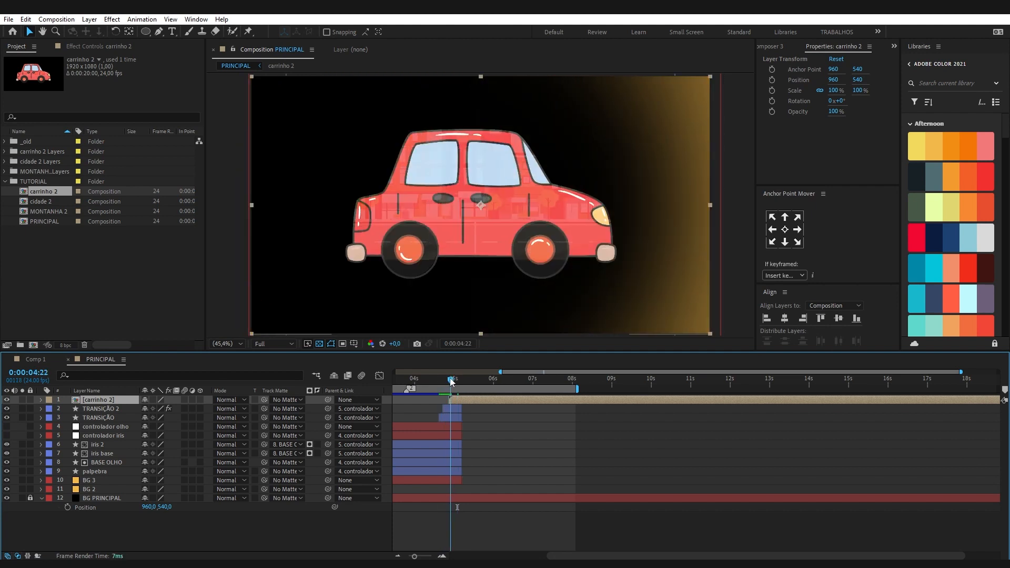
pyautogui.scroll(3, 460, 403)
pyautogui.moveTo(462, 379)
pyautogui.mouseDown()
pyautogui.moveTo(480, 384)
pyautogui.moveTo(455, 387)
pyautogui.mouseUp()
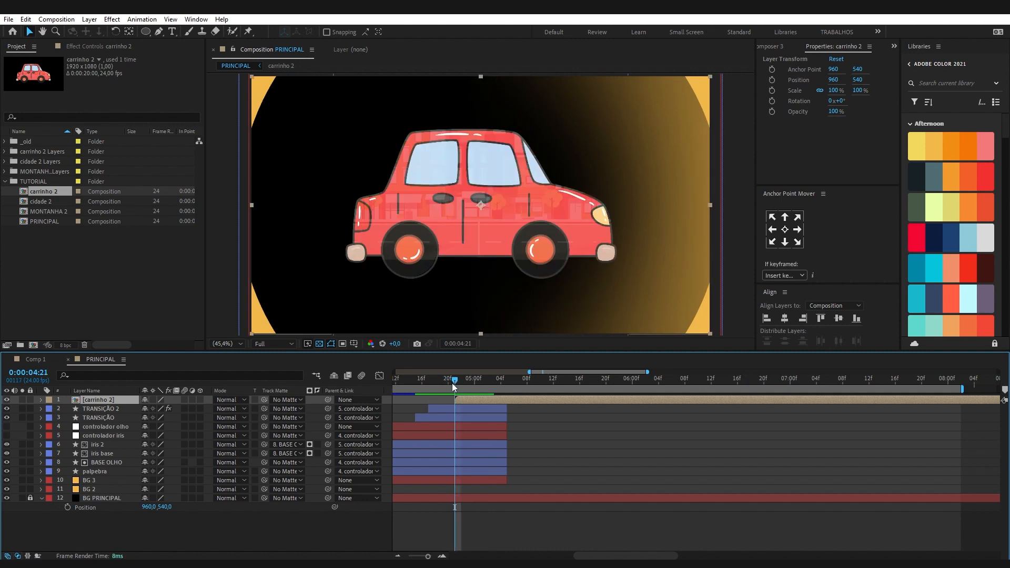
# Step: Scale the carrinho 2 layer to about 35.3% and move it down to about 960, 892.7
pyautogui.moveTo(463, 385); pyautogui.dragTo(475, 378)
pyautogui.press('s')
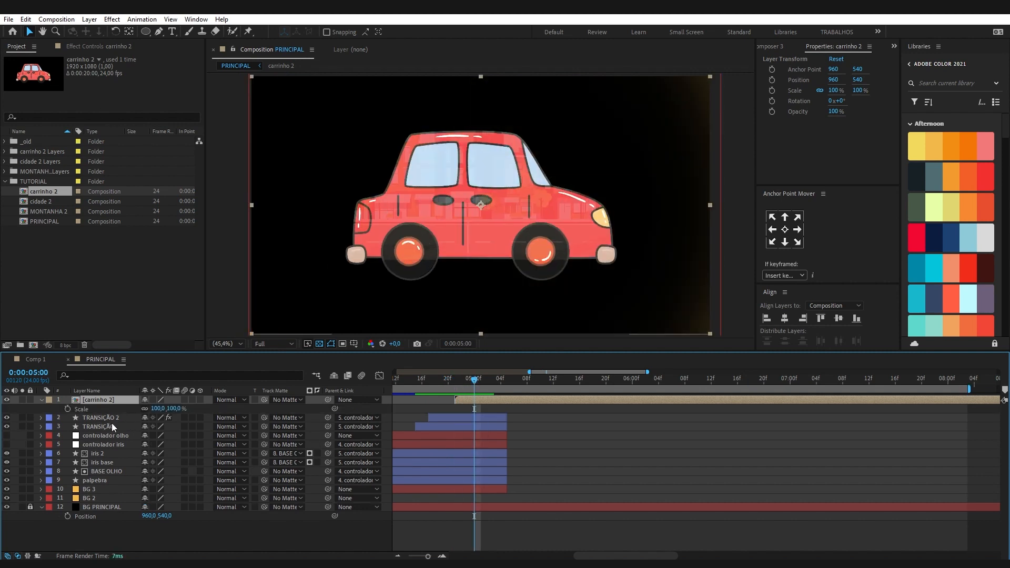
pyautogui.moveTo(164, 409); pyautogui.dragTo(128, 410)
pyautogui.moveTo(482, 206); pyautogui.dragTo(484, 284)
# Step: Add position keyframes to carrinho 2 at 0:00:04:21 and 0:00:05:17
pyautogui.click(457, 380)
pyautogui.hotkey('alt', 'shift', 'p')
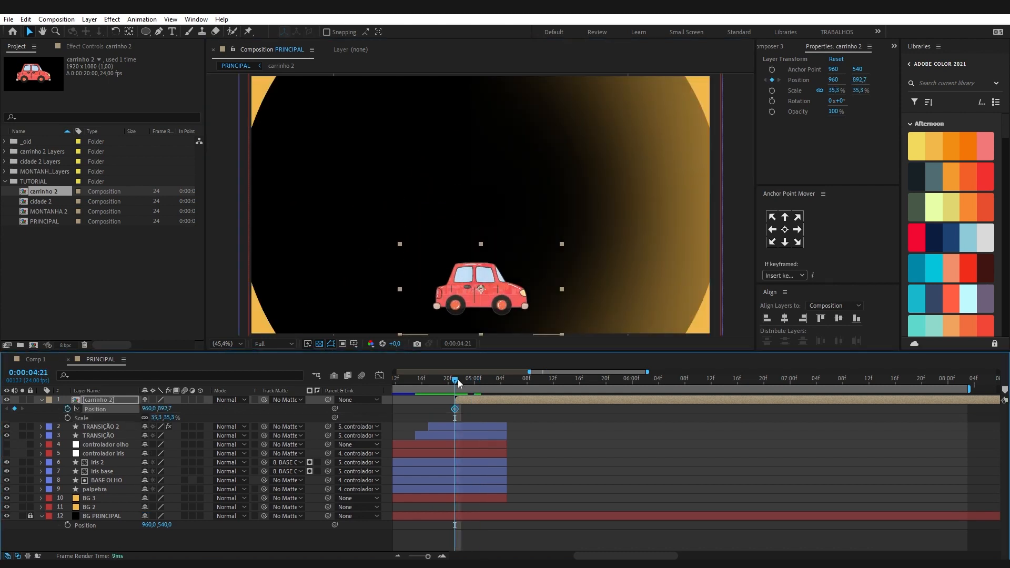
pyautogui.hotkey('shift', 'pagedown')
pyautogui.hotkey('shift', 'pagedown')
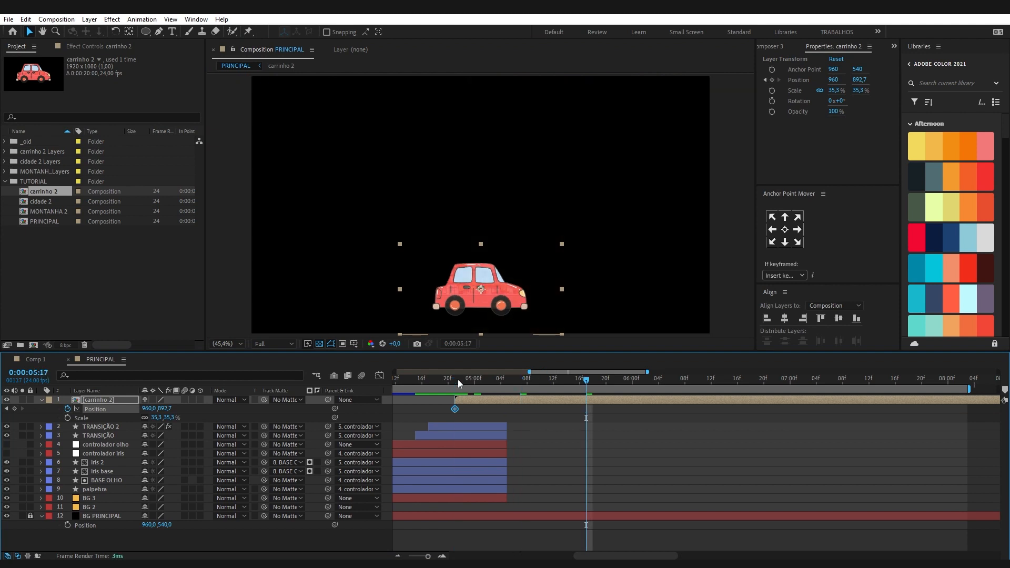
pyautogui.hotkey('alt', 'shift', 'p')
# Step: Move the car below the frame at its first position keyframe, start its layer slightly earlier and preview the entrance
pyautogui.click(457, 380)
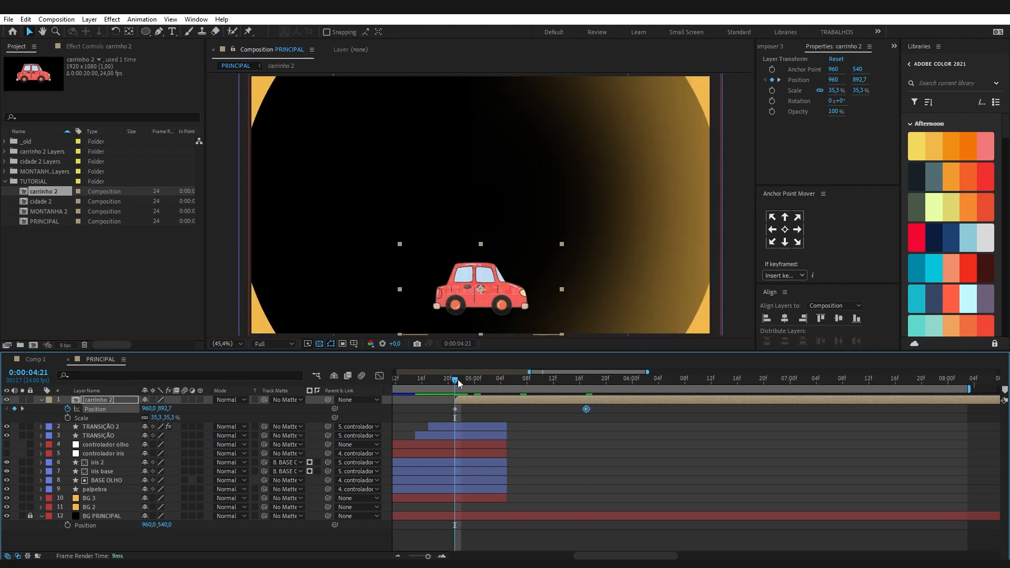
pyautogui.moveTo(505, 278); pyautogui.dragTo(465, 400)
pyautogui.press('space')
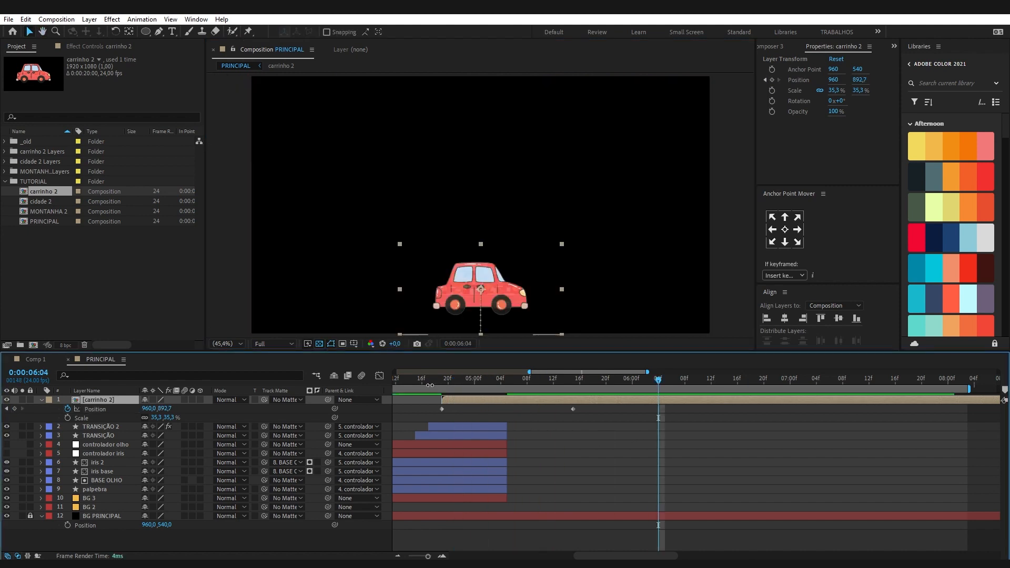
# Step: Preview the car's entrance and apply Easy Ease to both carrinho 2 position keyframes
pyautogui.click(431, 380)
pyautogui.press('space')
pyautogui.press('space')
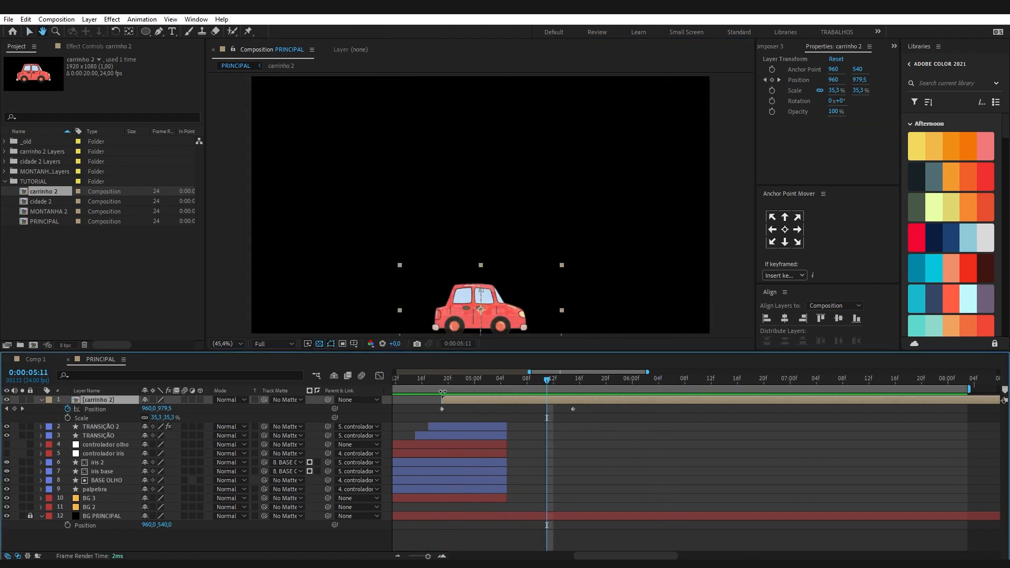
pyautogui.moveTo(601, 415); pyautogui.dragTo(424, 412)
pyautogui.press('F9')
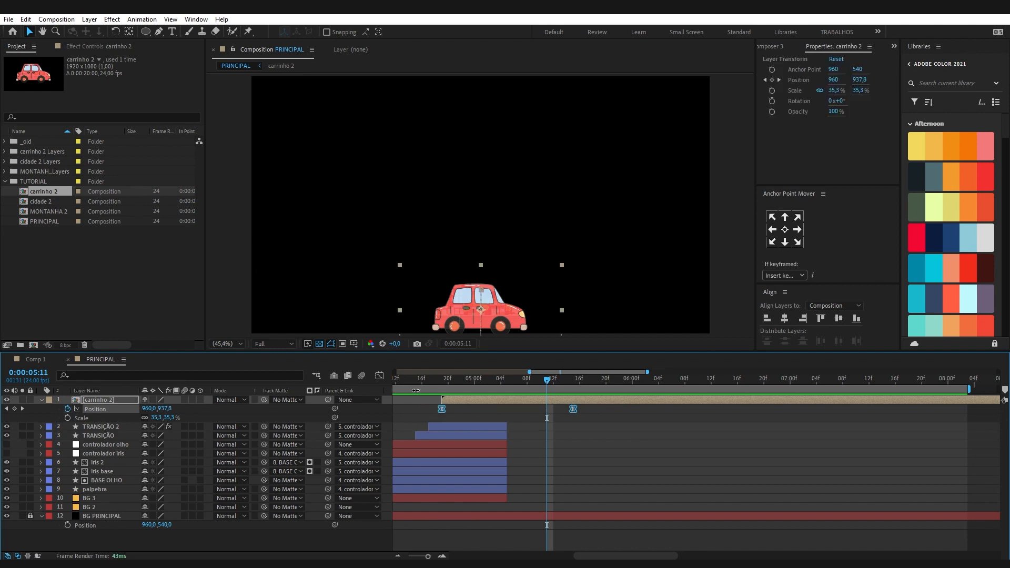
# Step: Reshape the carrinho 2 position speed curve to peak early and slow down gradually, and preview the motion
pyautogui.click(380, 376)
pyautogui.moveTo(551, 526); pyautogui.dragTo(512, 525)
pyautogui.click(428, 378)
pyautogui.press('space')
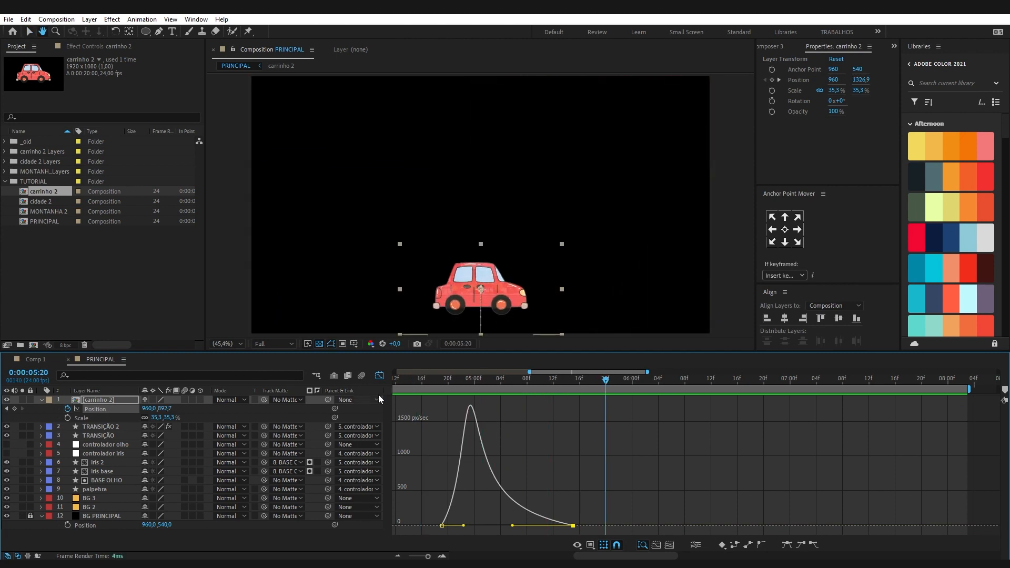
pyautogui.hotkey('shift', 'F3')
# Step: Add rotation keyframes to carrinho 2 at 0:00:04:19 and about 0:00:05:15, matching its position keyframes
pyautogui.click(444, 379)
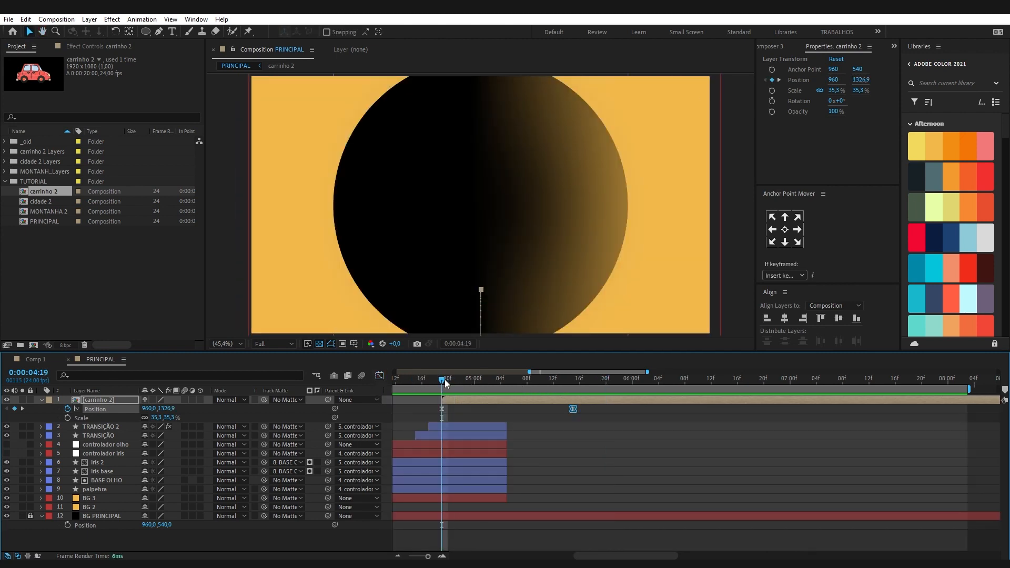
pyautogui.hotkey('alt', 'shift', 'r')
pyautogui.press('space')
pyautogui.hotkey('shift', 'pagedown')
pyautogui.hotkey('alt', 'shift', 'r')
# Step: Move the first carrinho 2 rotation keyframe to 0:00:05:03 and set its rotation to -20°
pyautogui.moveTo(445, 380); pyautogui.dragTo(495, 381)
pyautogui.moveTo(442, 427); pyautogui.dragTo(494, 427)
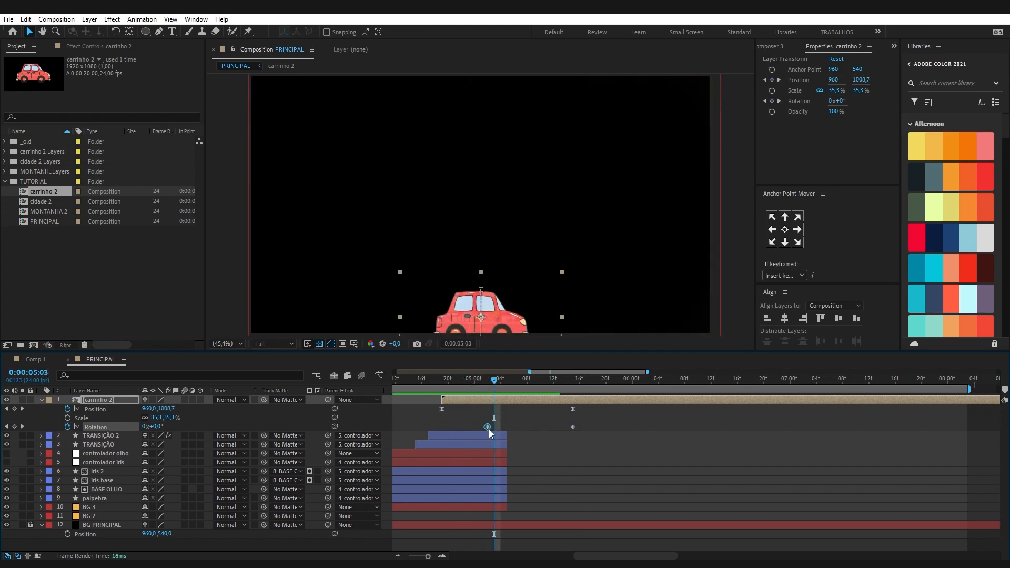
pyautogui.click(159, 428)
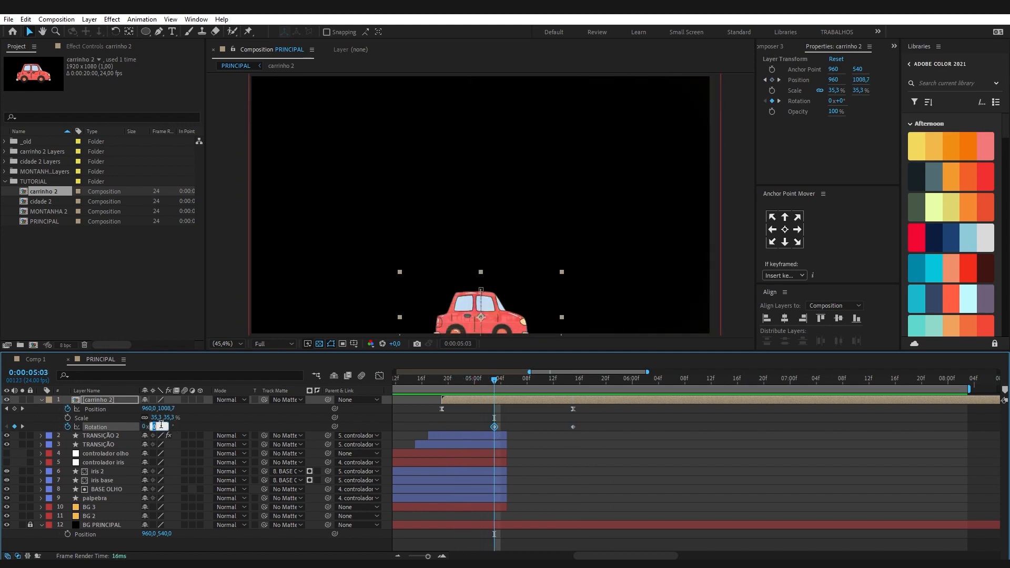
pyautogui.hotkey('shift', 'Down')
pyautogui.hotkey('shift', 'Down')
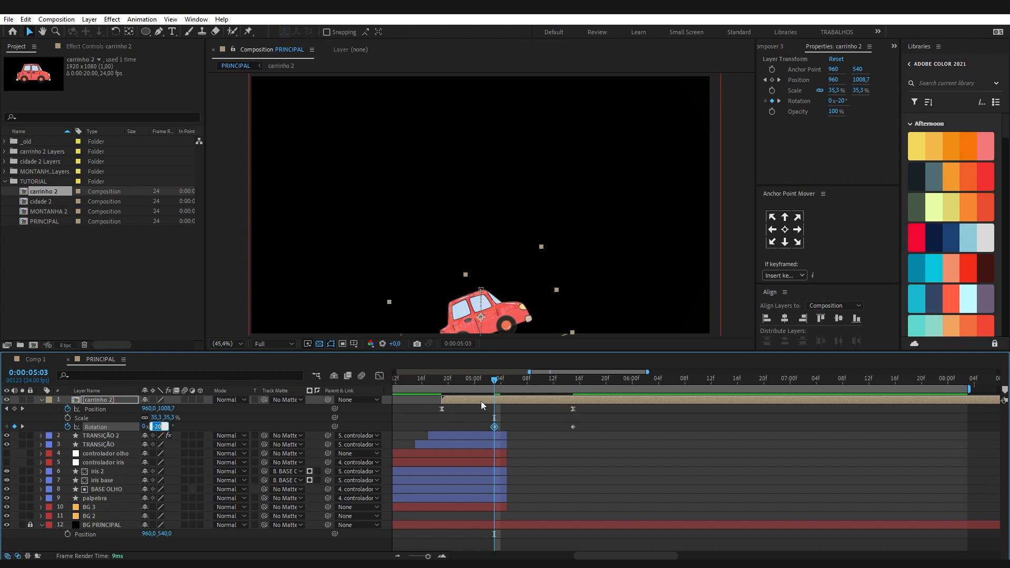
# Step: Move the first rotation keyframe to about 0:00:04:22, apply Easy Ease to the rotation keyframes and preview the entrance
pyautogui.moveTo(494, 381); pyautogui.dragTo(461, 426)
pyautogui.press('F9')
pyautogui.press('i')
pyautogui.press('space')
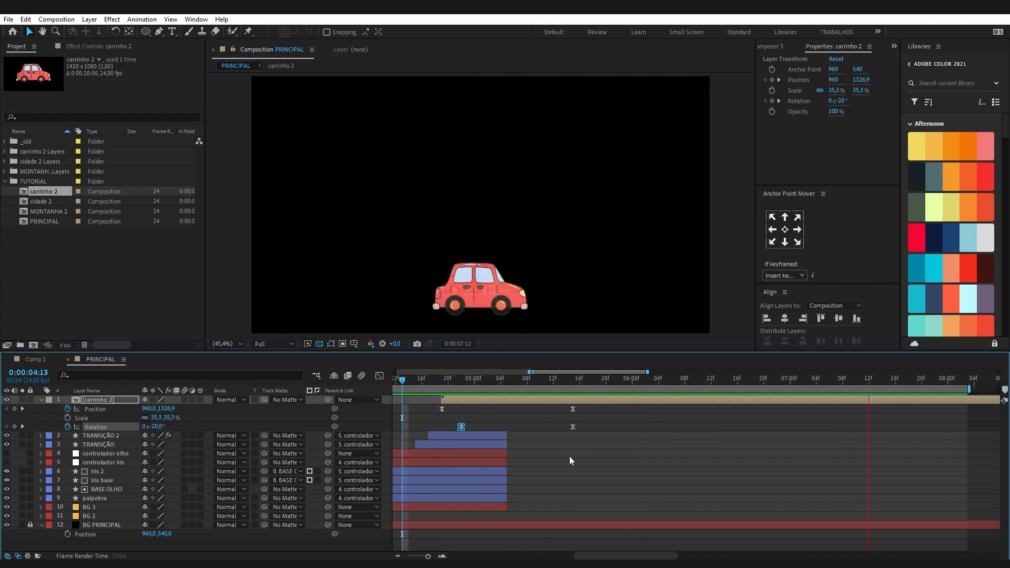
# Step: Extend the end of the PRINCIPAL work area to about 10 seconds
pyautogui.scroll(-2, 532, 447)
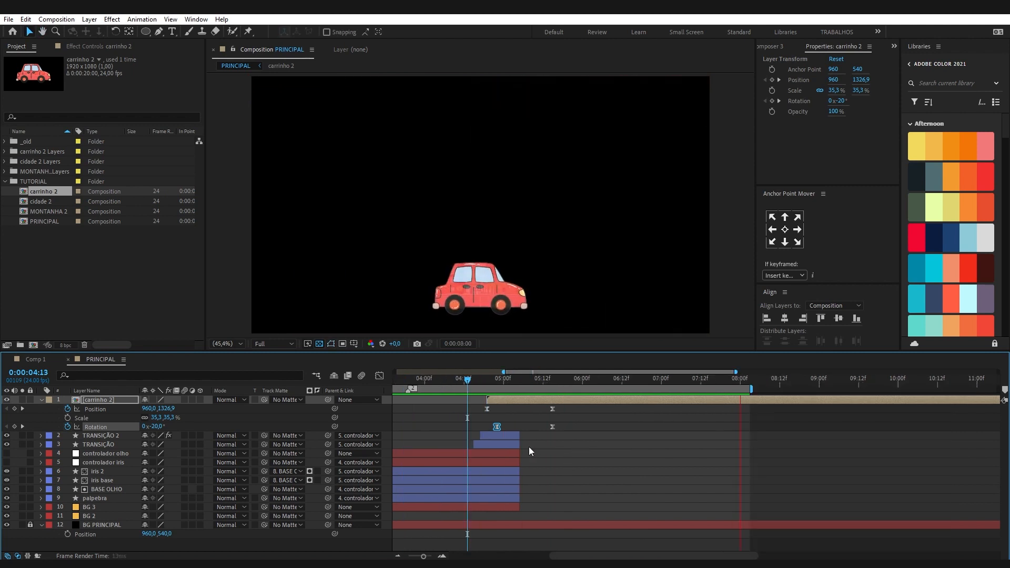
pyautogui.scroll(-3, 505, 431)
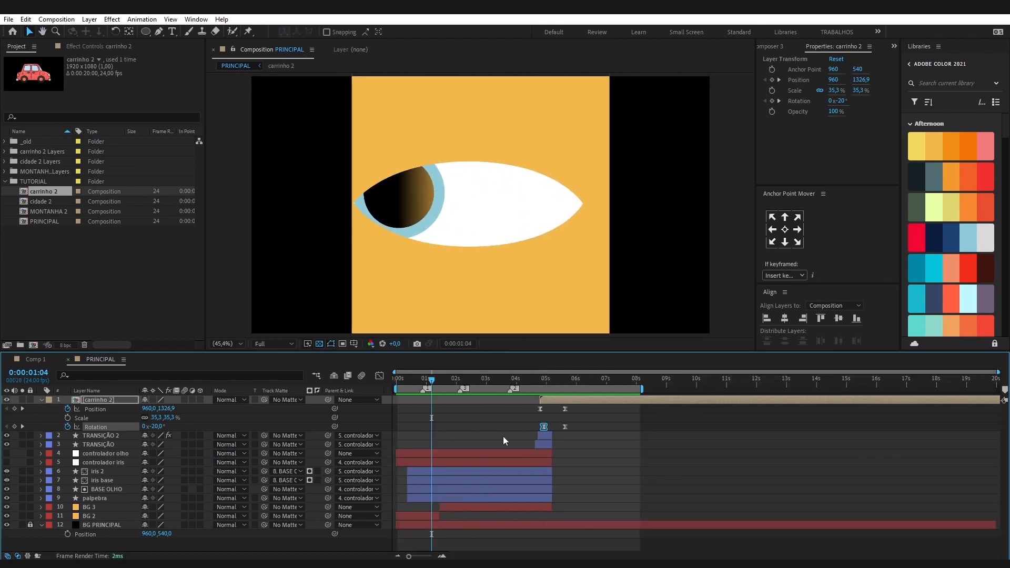
pyautogui.moveTo(642, 389); pyautogui.dragTo(703, 389)
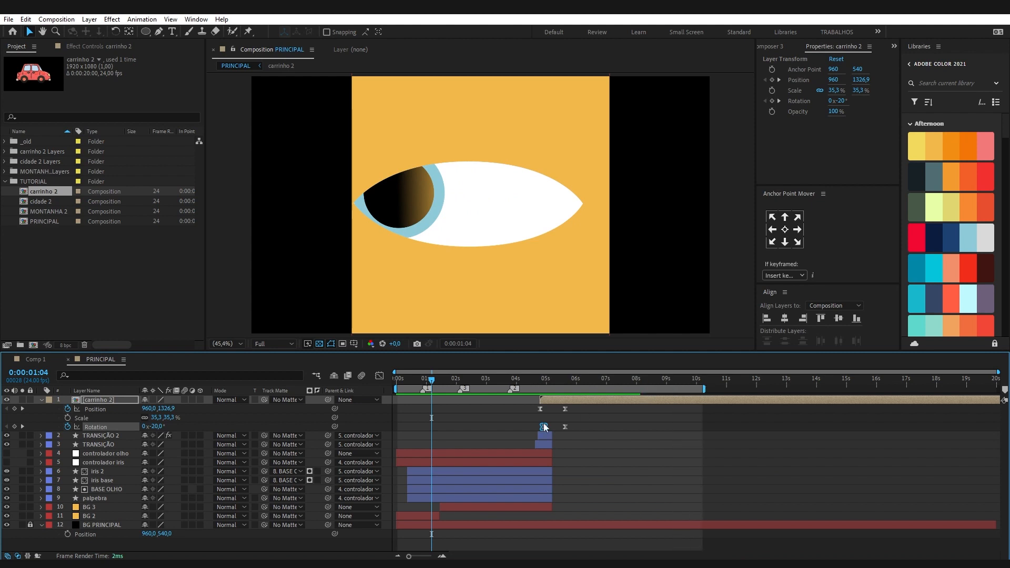
# Step: Scrub through the car's entrance to 0:00:05:18 and collapse the carrinho 2 layer properties
pyautogui.scroll(3, 544, 425)
pyautogui.moveTo(534, 383); pyautogui.dragTo(697, 388)
pyautogui.scroll(-1, 497, 419)
pyautogui.click(696, 425)
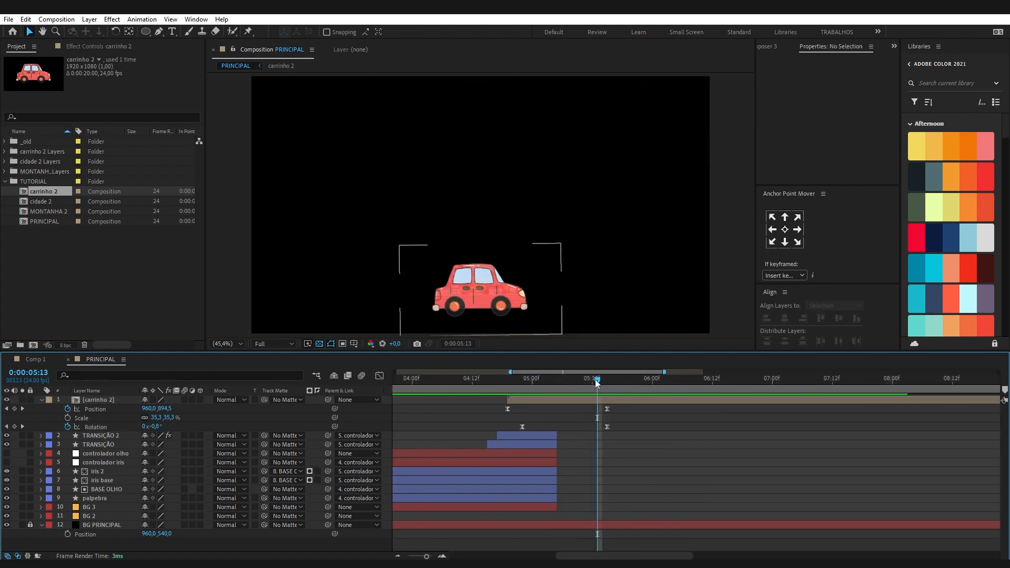
pyautogui.moveTo(604, 381); pyautogui.dragTo(622, 382)
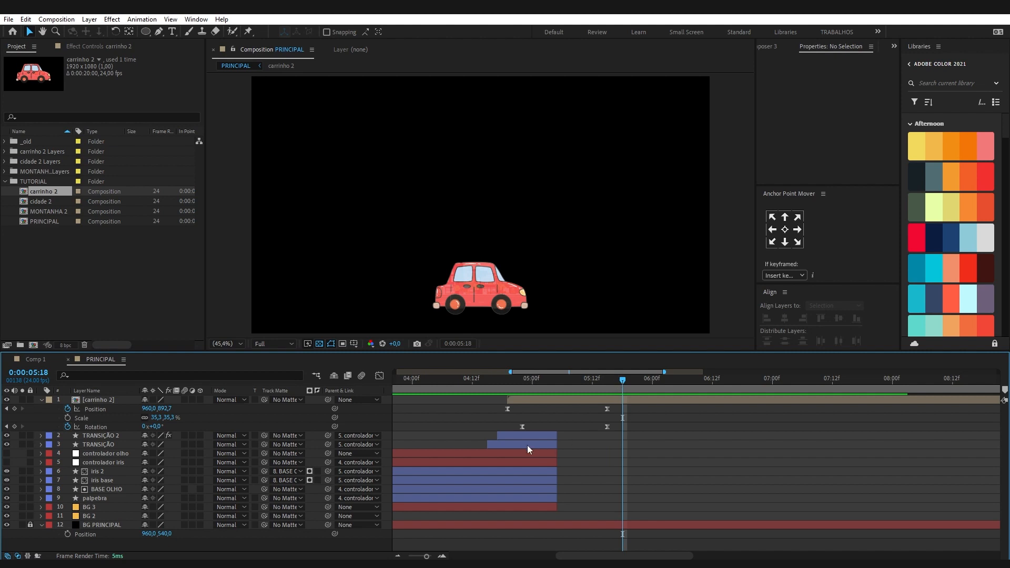
pyautogui.click(630, 400)
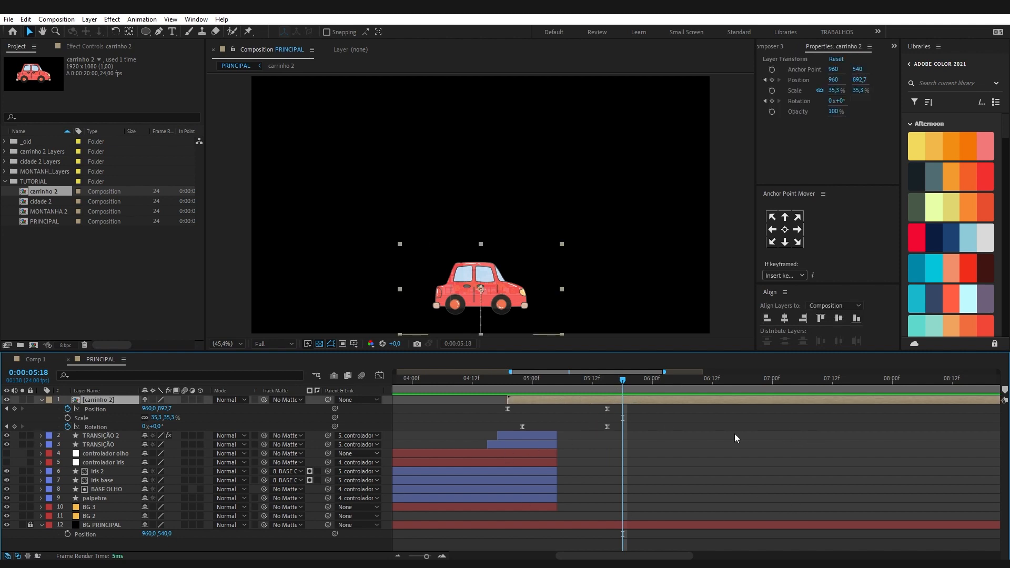
pyautogui.press('u')
pyautogui.click(213, 545)
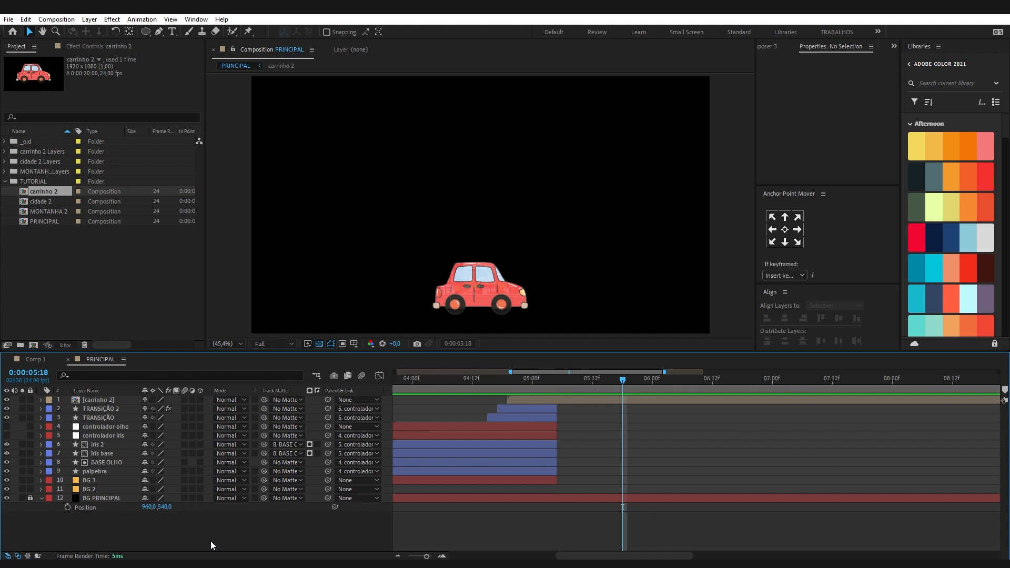
# Step: Create a white (FFFFFF) 1920 x 1080 solid named FUMAÇA above carrinho 2, starting together with the car layer
pyautogui.hotkey('ctrl', 'y')
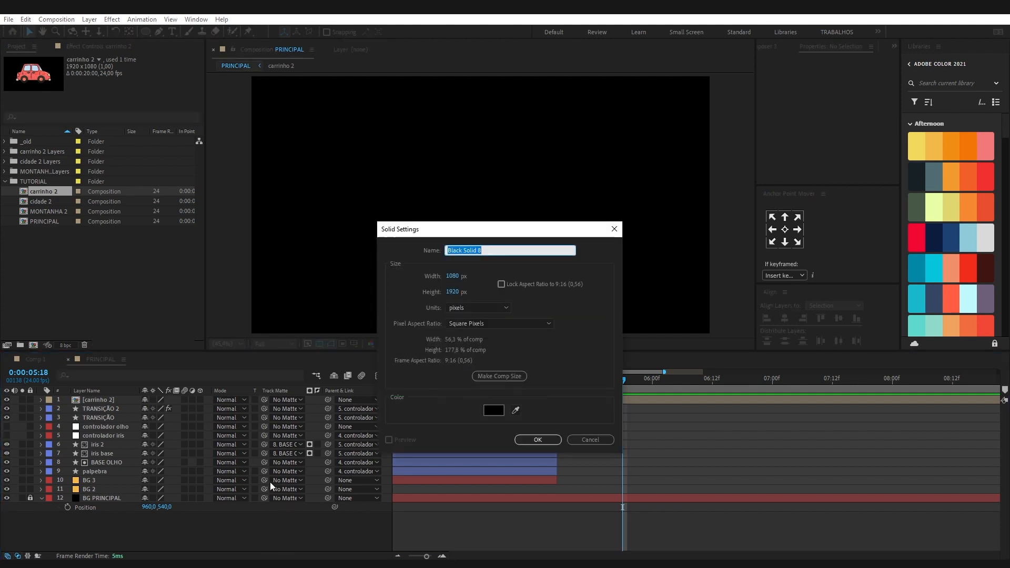
pyautogui.click(500, 411)
pyautogui.moveTo(423, 240); pyautogui.dragTo(322, 164)
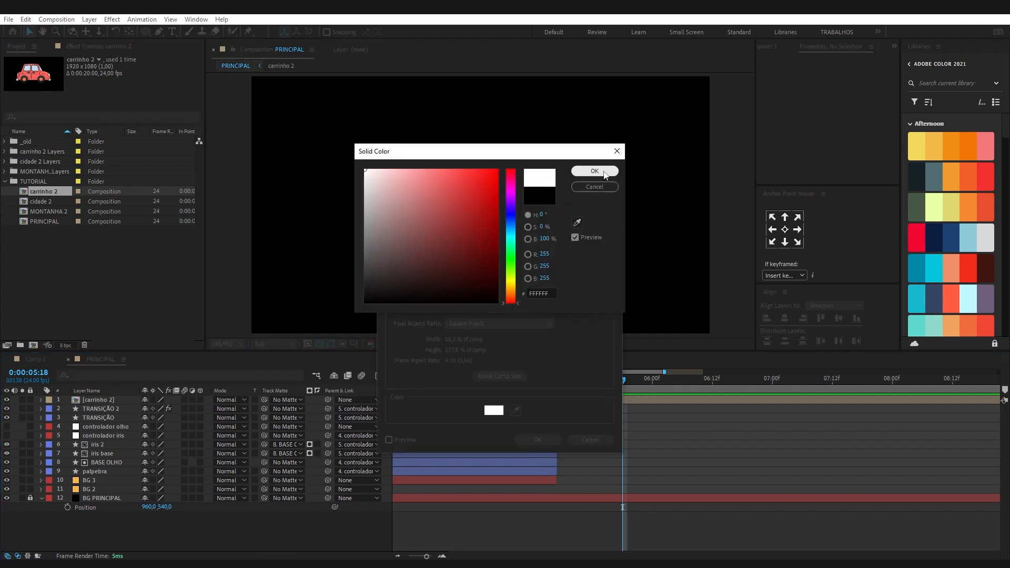
pyautogui.click(595, 171)
pyautogui.click(502, 250)
pyautogui.write('FUMAÇA')
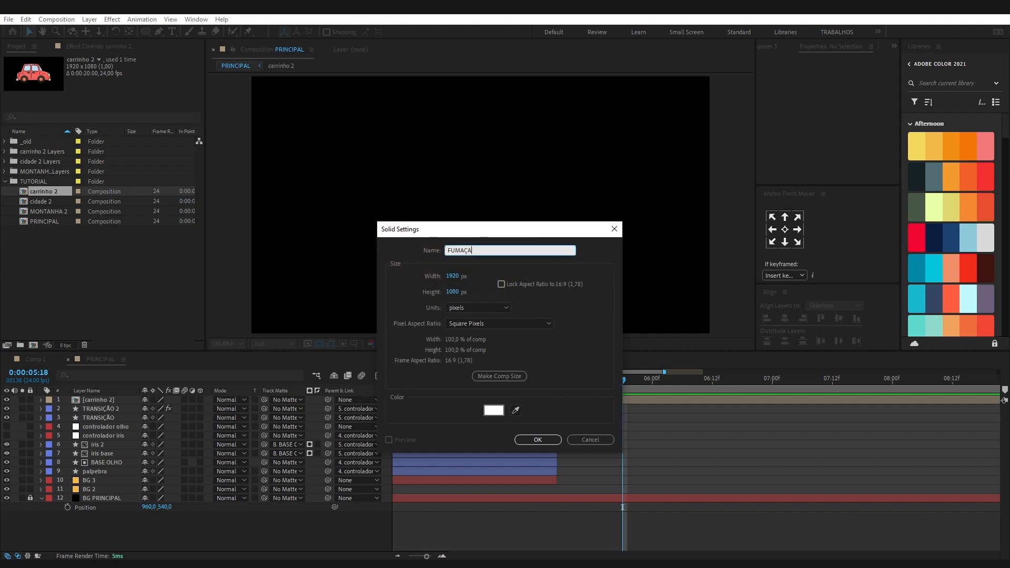
pyautogui.press('Return')
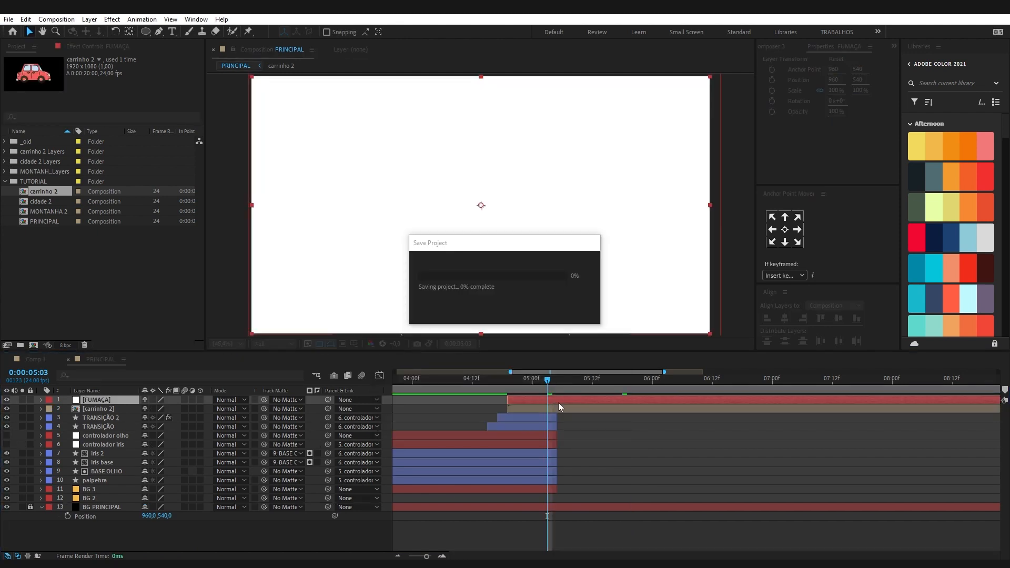
# Step: Apply the CC Particle World effect to the FUMAÇA layer and preview the particles
pyautogui.hotkey('ctrl', 'space')
pyautogui.write('cc pa')
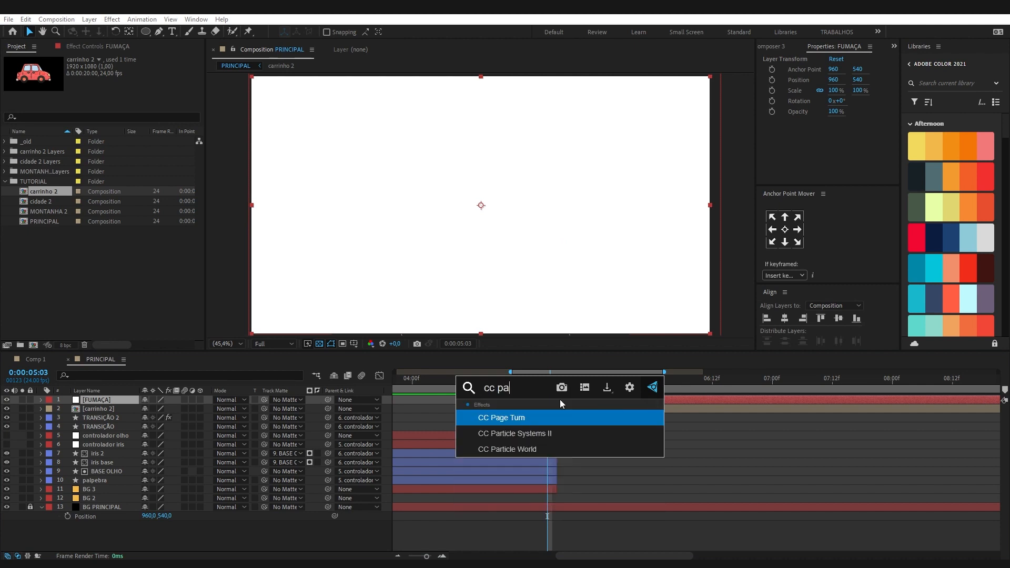
pyautogui.press('Down')
pyautogui.press('Down')
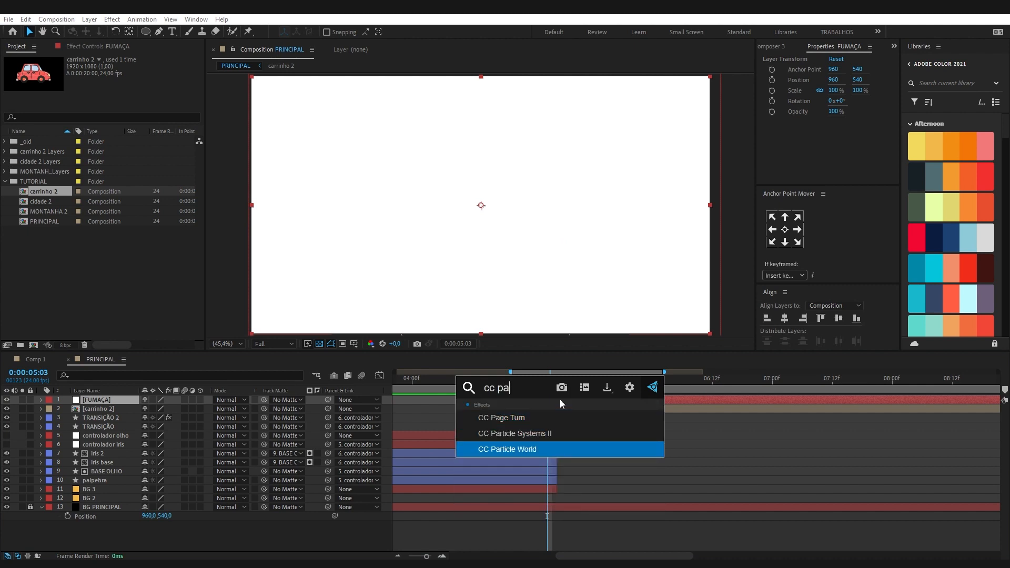
pyautogui.press('Return')
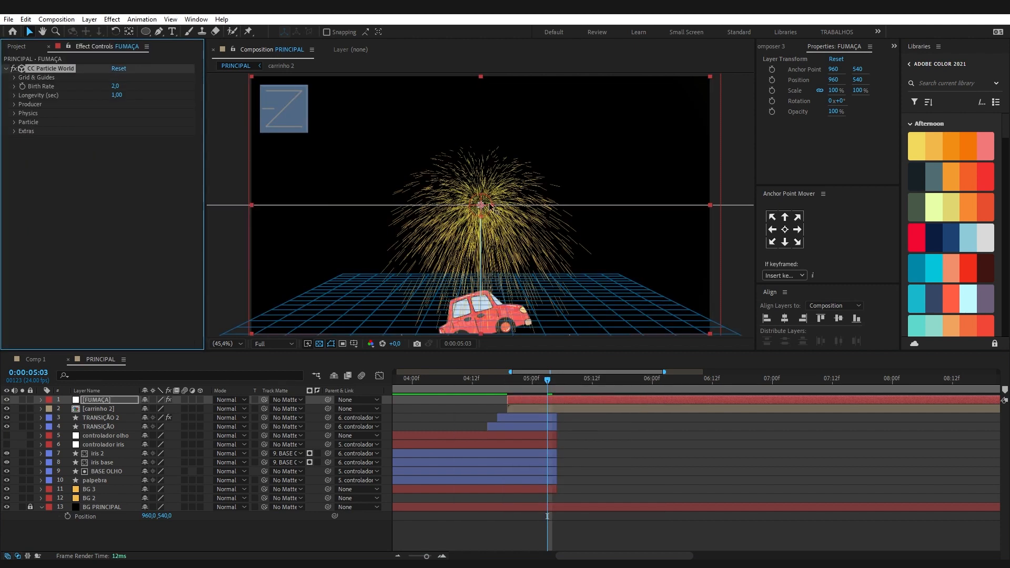
pyautogui.press('space')
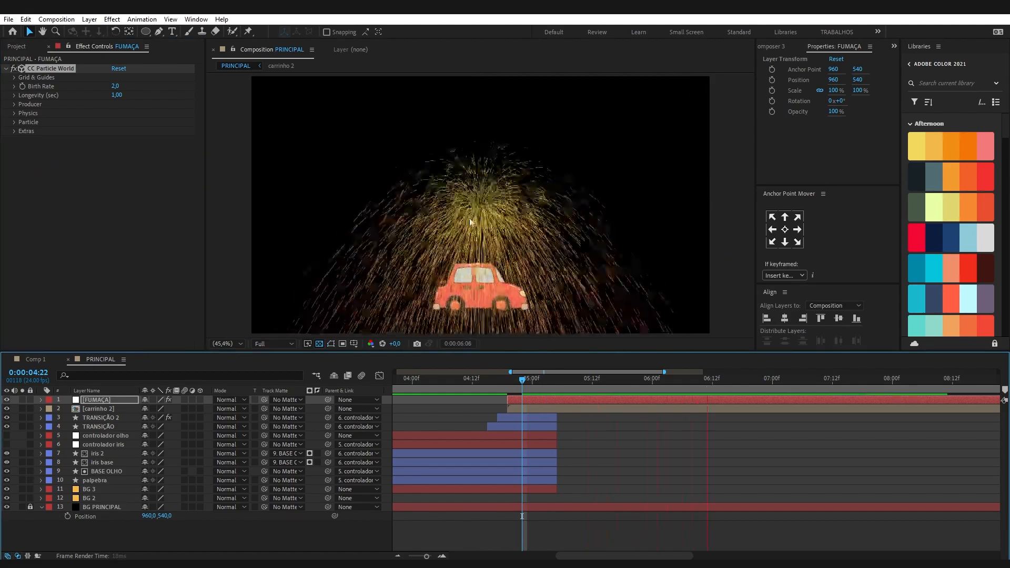
pyautogui.press('space')
pyautogui.click(517, 380)
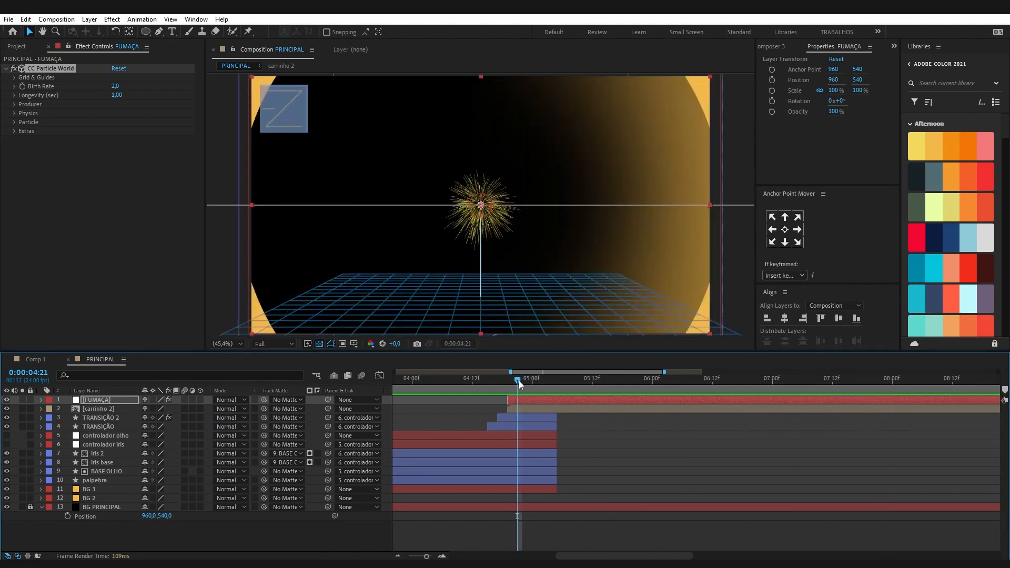
pyautogui.press('space')
pyautogui.press('space')
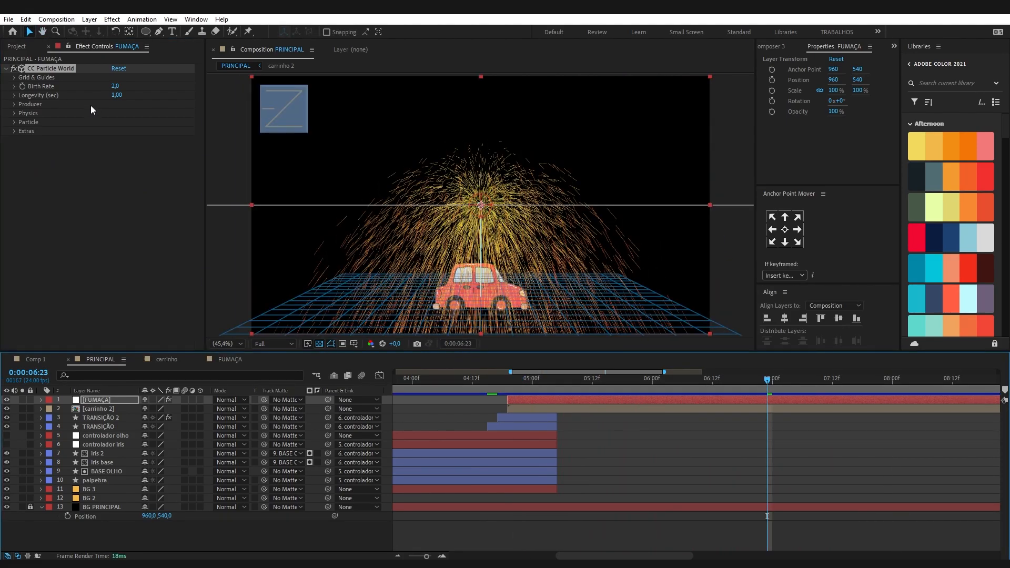
# Step: Set the particle Longevity on FUMAÇA to 0,5 seconds
pyautogui.click(15, 96)
pyautogui.click(116, 95)
pyautogui.write('0,')
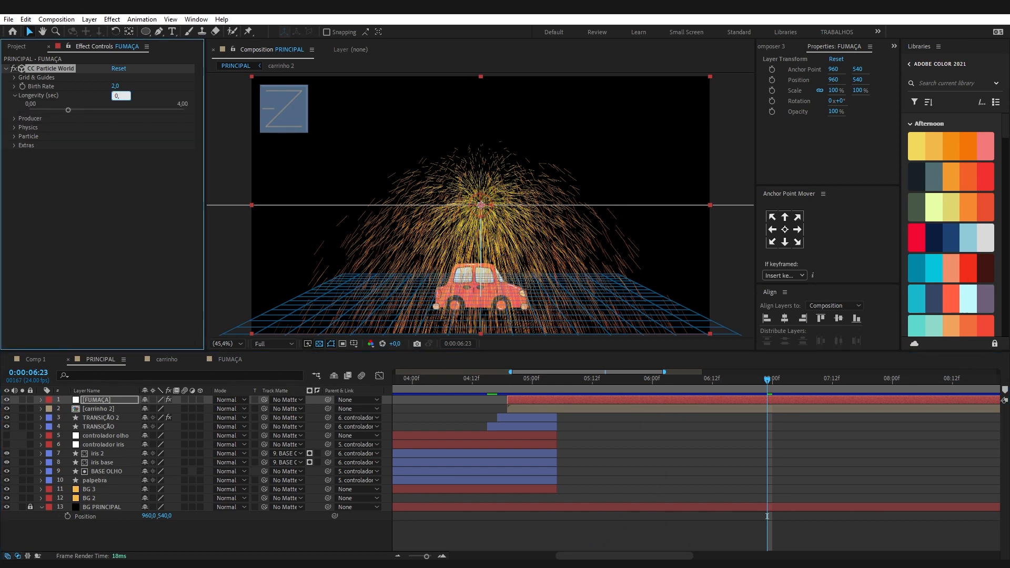
pyautogui.write('5')
pyautogui.press('Return')
pyautogui.click(14, 95)
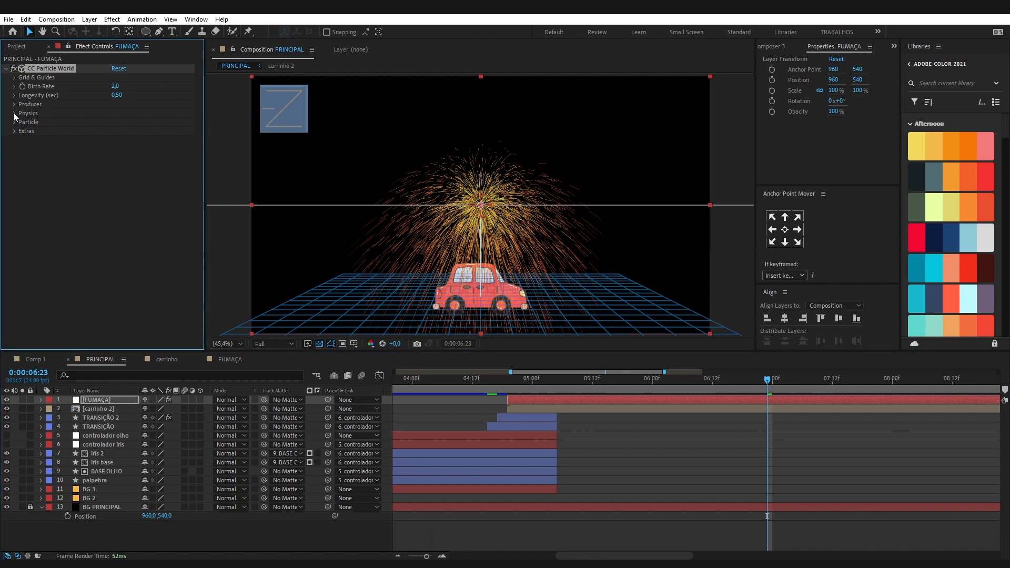
# Step: Compare the Explosive and Direction Axis physics animations of CC Particle World and keep Direction Axis
pyautogui.click(14, 114)
pyautogui.click(145, 122)
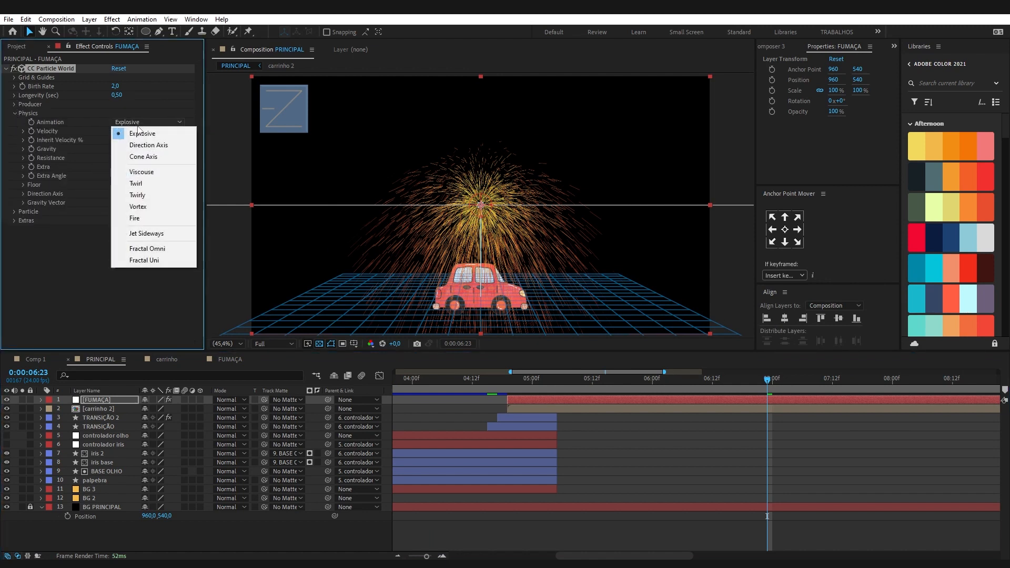
pyautogui.click(149, 145)
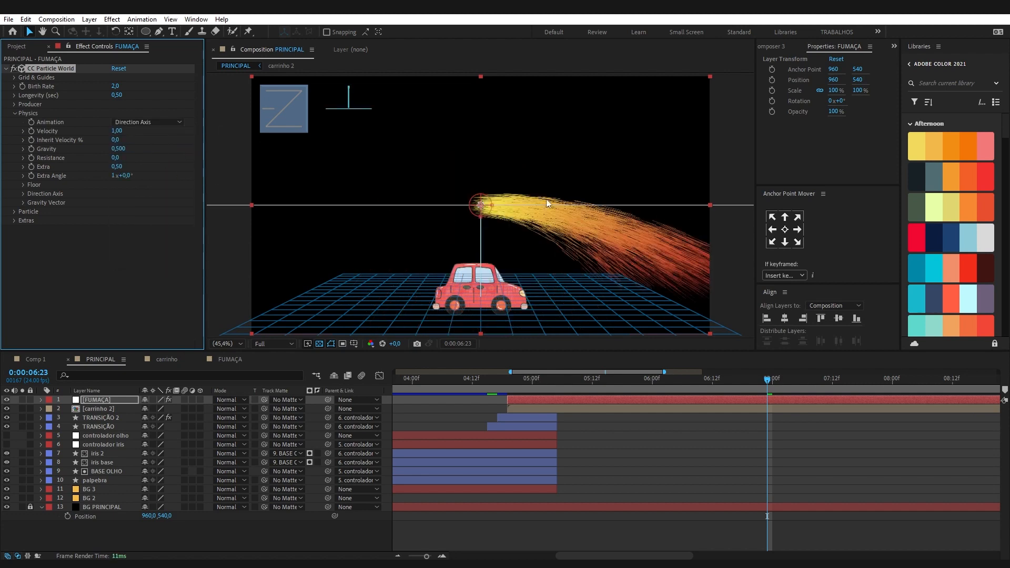
pyautogui.click(132, 123)
pyautogui.click(132, 70)
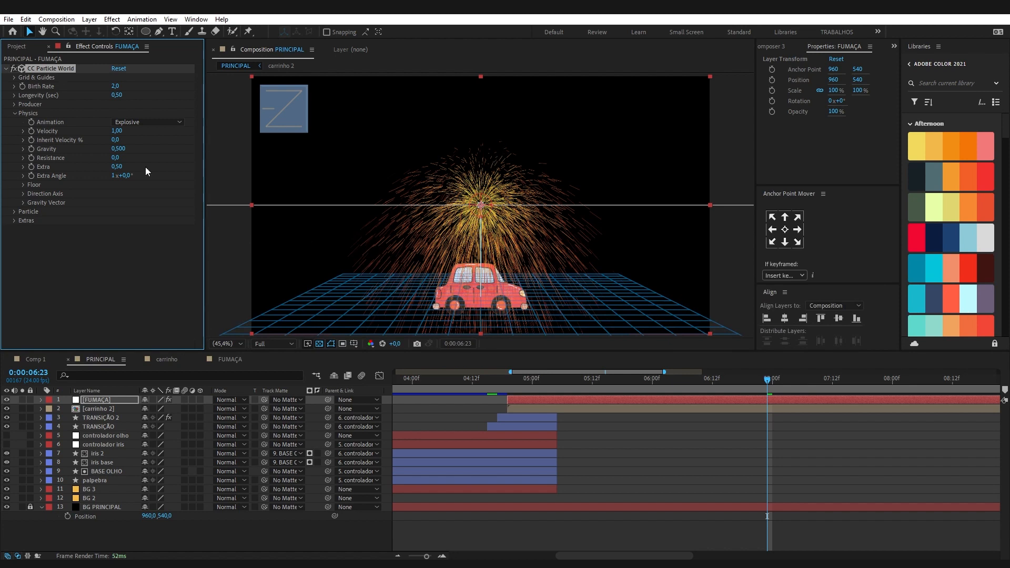
pyautogui.click(149, 122)
pyautogui.click(163, 149)
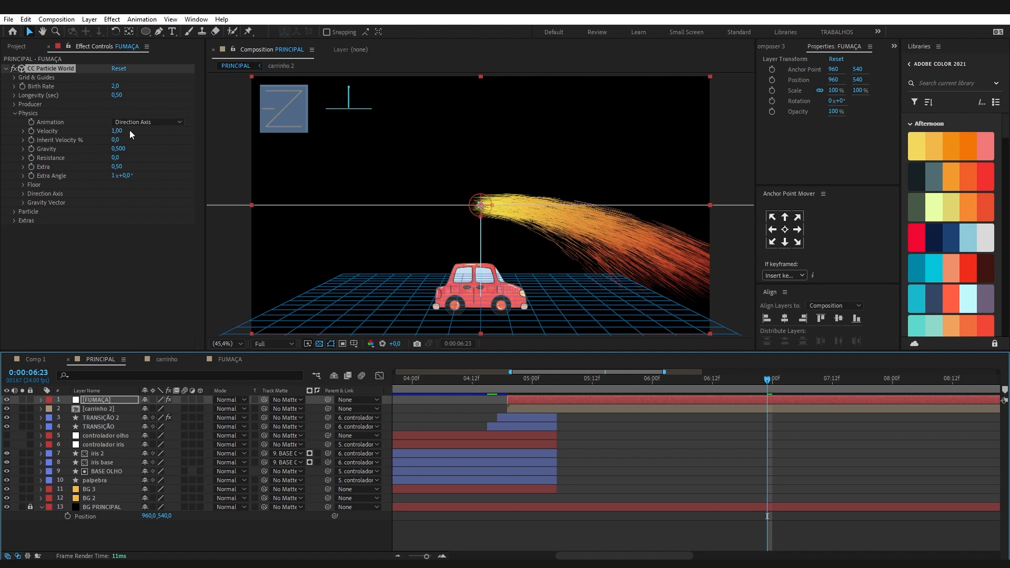
# Step: Try a particle Gravity of -1, then set it to -0,5
pyautogui.click(120, 148)
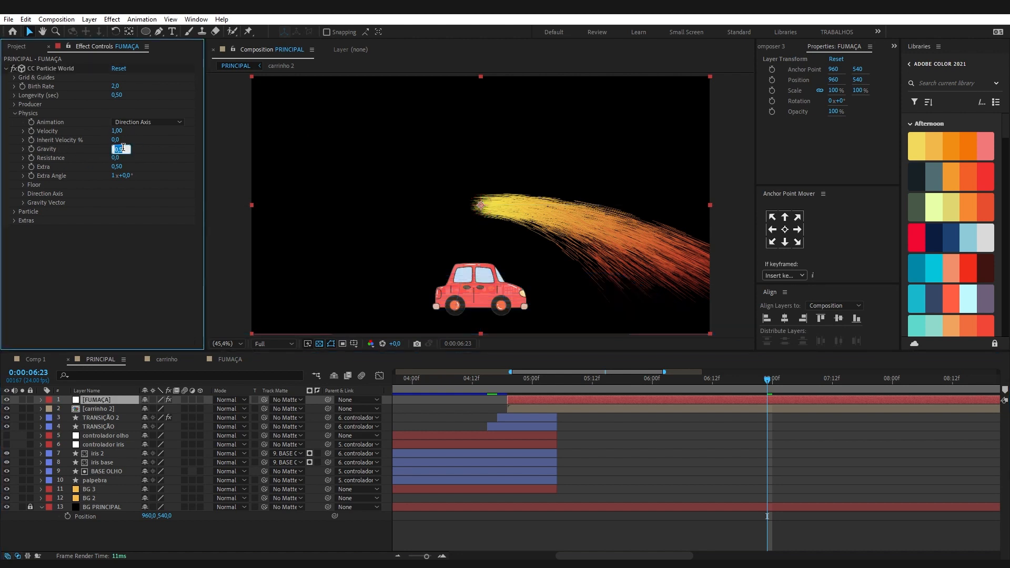
pyautogui.write('-1')
pyautogui.press('Return')
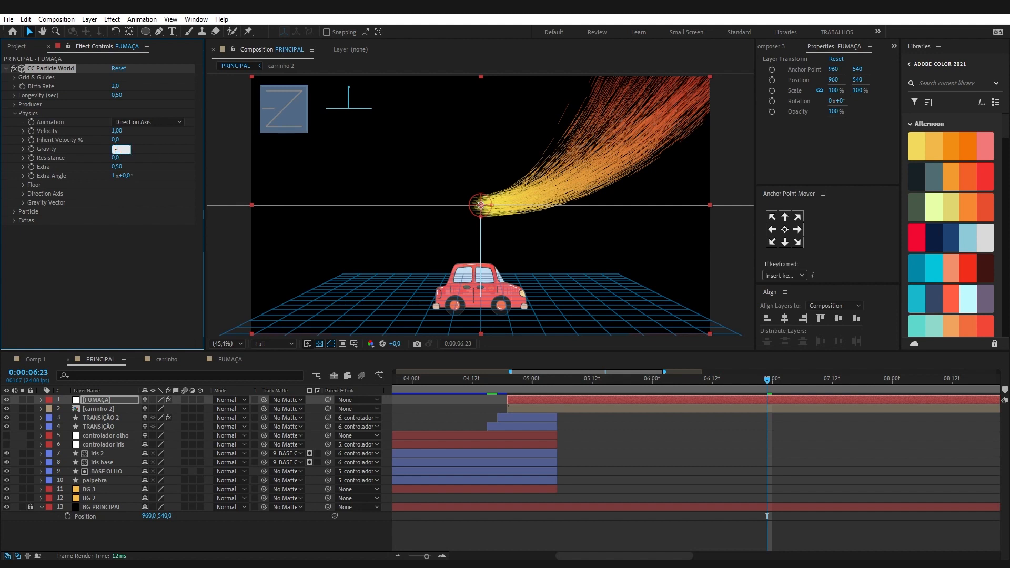
pyautogui.write('-0,5')
pyautogui.press('Return')
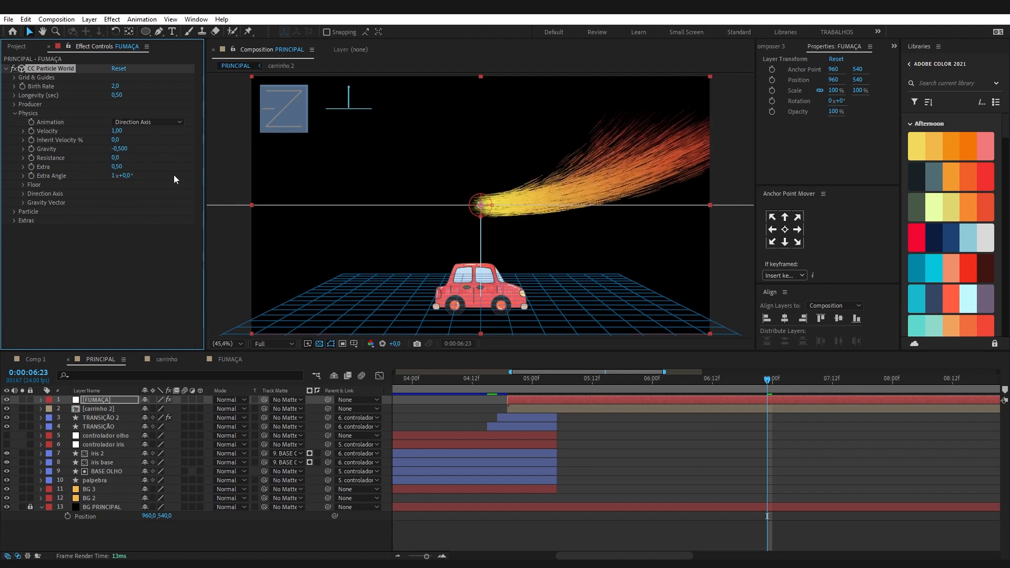
# Step: Try a particle Resistance of 10, then raise it to 15
pyautogui.click(115, 157)
pyautogui.write('10')
pyautogui.press('Return')
pyautogui.click(116, 156)
pyautogui.write('15')
pyautogui.press('Return')
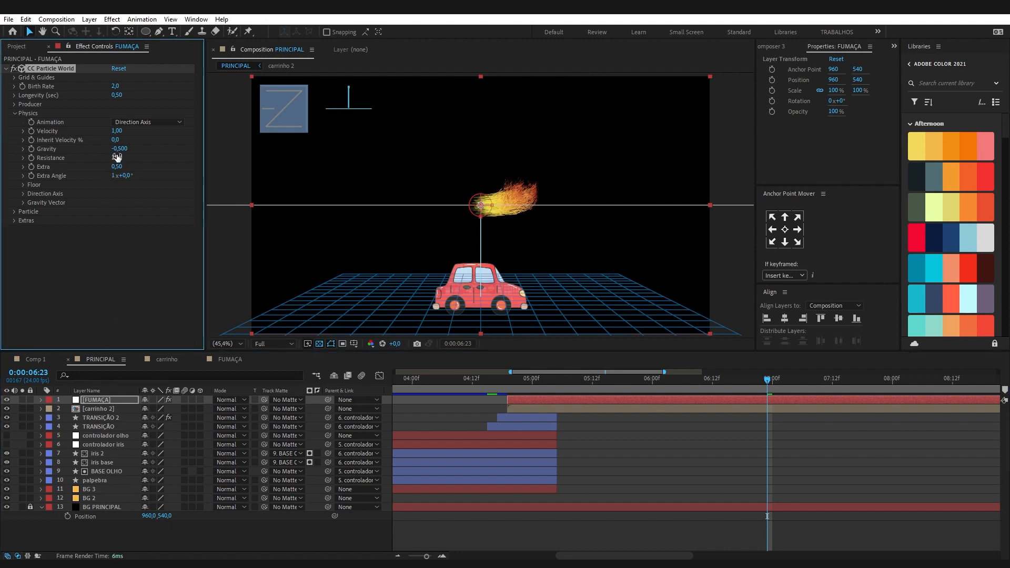
# Step: Set the particle Resistance of CC Particle World on FUMAÇA to 5
pyautogui.click(116, 157)
pyautogui.write('5')
pyautogui.press('Return')
# Step: Set the particle Extra value to 0 and turn the Extra Angle to 227° so the smoke streams backwards
pyautogui.click(118, 166)
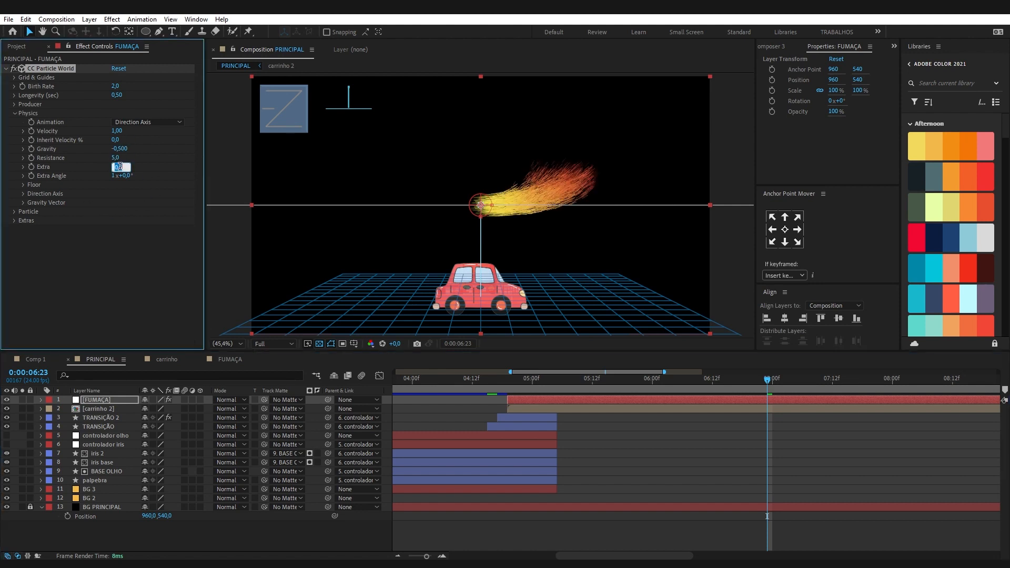
pyautogui.write('0')
pyautogui.press('Return')
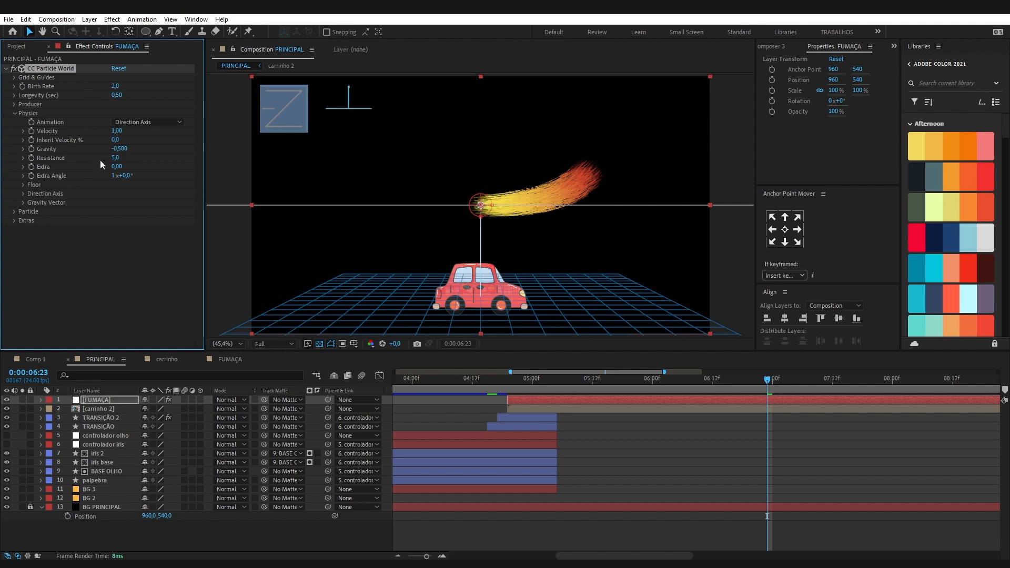
pyautogui.moveTo(124, 175); pyautogui.dragTo(70, 190)
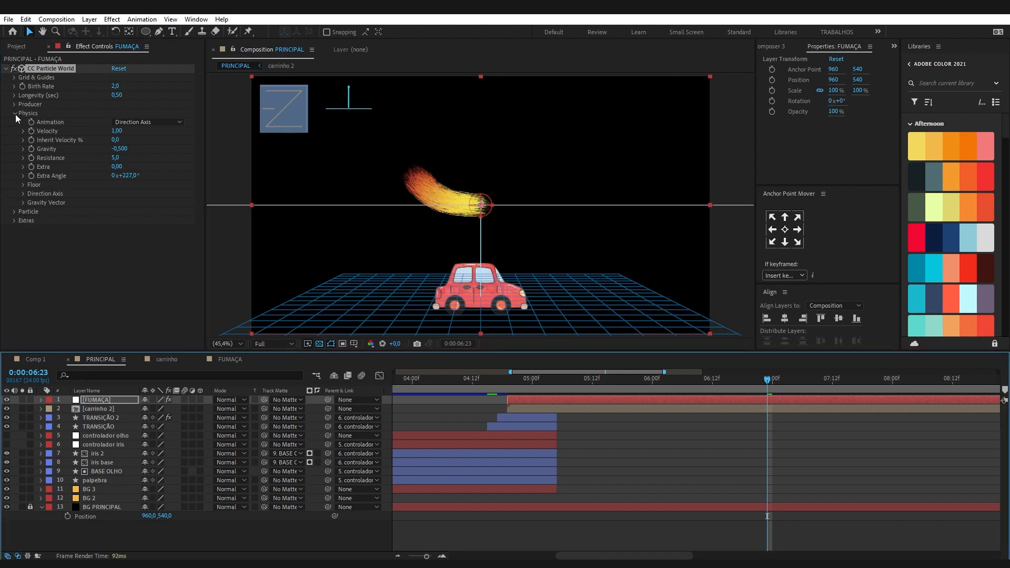
# Step: Change the CC Particle World particle type on FUMAÇA from lines to Shaded Sphere
pyautogui.click(16, 114)
pyautogui.click(15, 123)
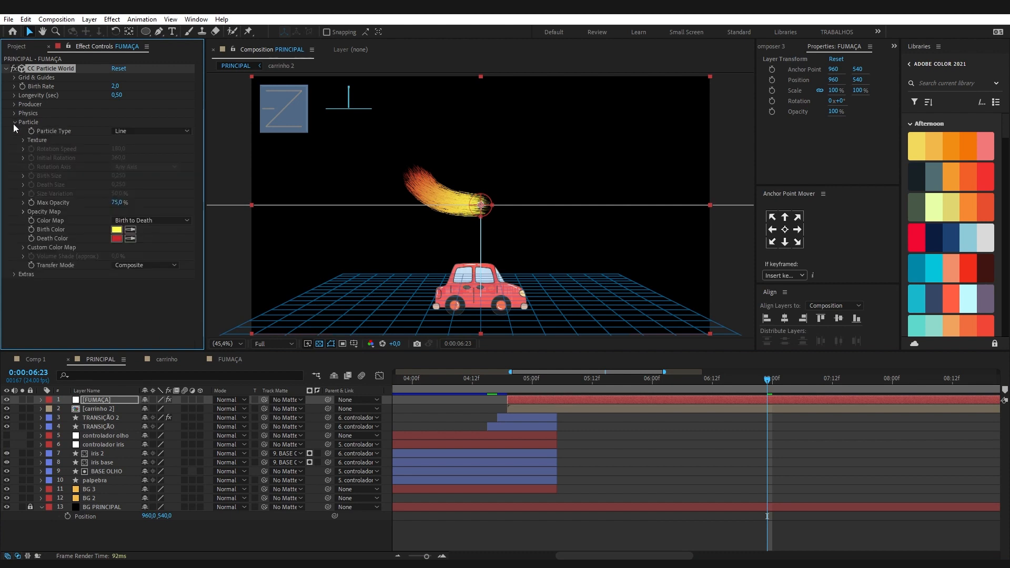
pyautogui.click(132, 132)
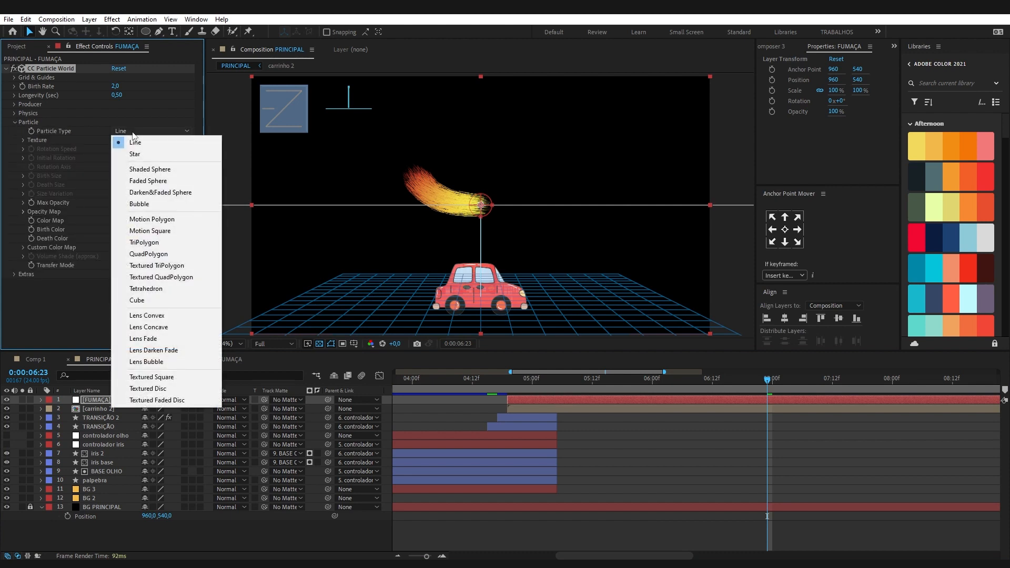
pyautogui.click(197, 177)
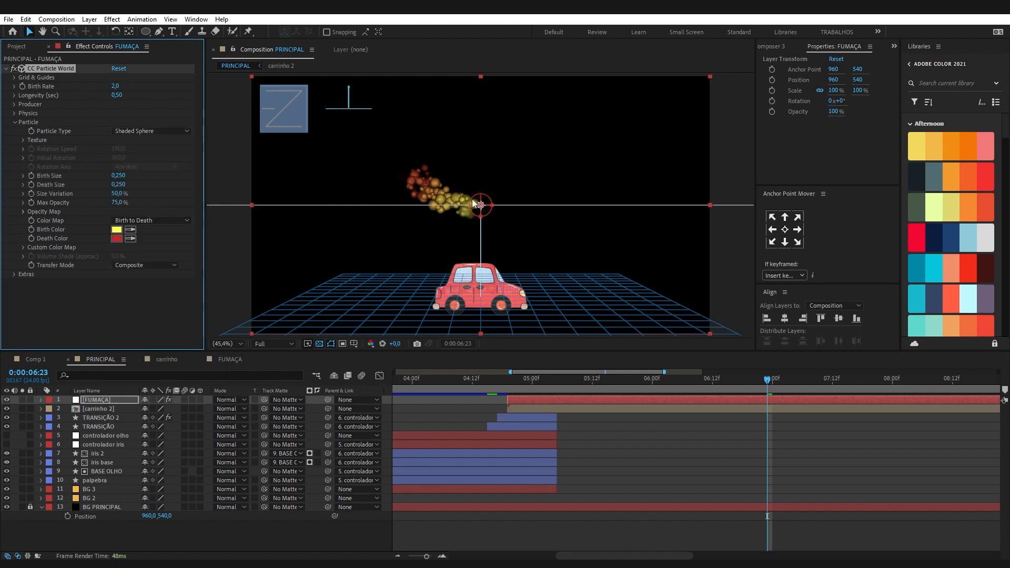
# Step: Set the Birth Size of the smoke particles to 0,5
pyautogui.click(119, 175)
pyautogui.write('0')
pyautogui.press('Tab')
# Step: Set the particle Size Variation to 0% and Max Opacity to 100%
pyautogui.press('Tab')
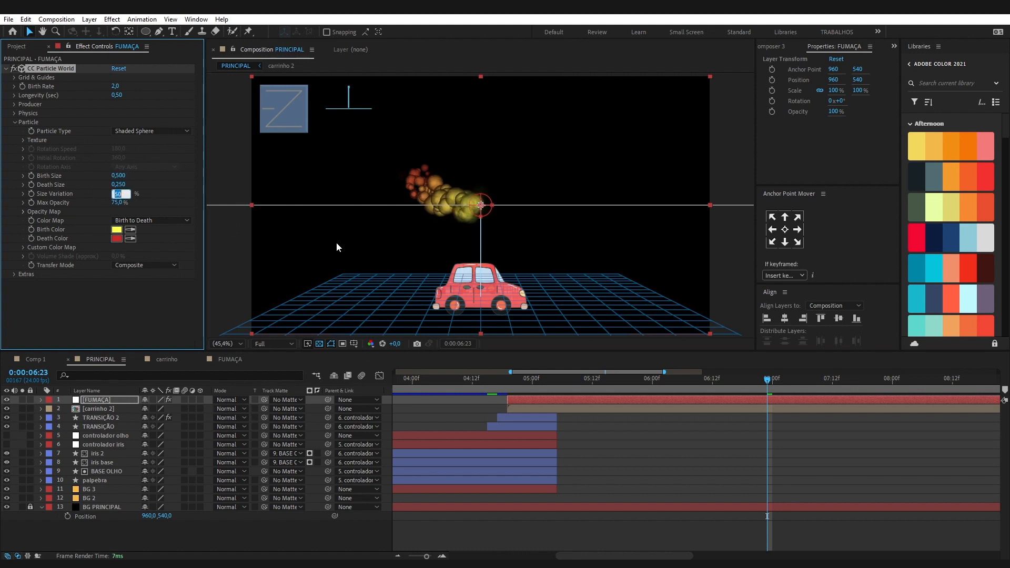
pyautogui.write('0')
pyautogui.press('Tab')
pyautogui.write('100')
pyautogui.press('Return')
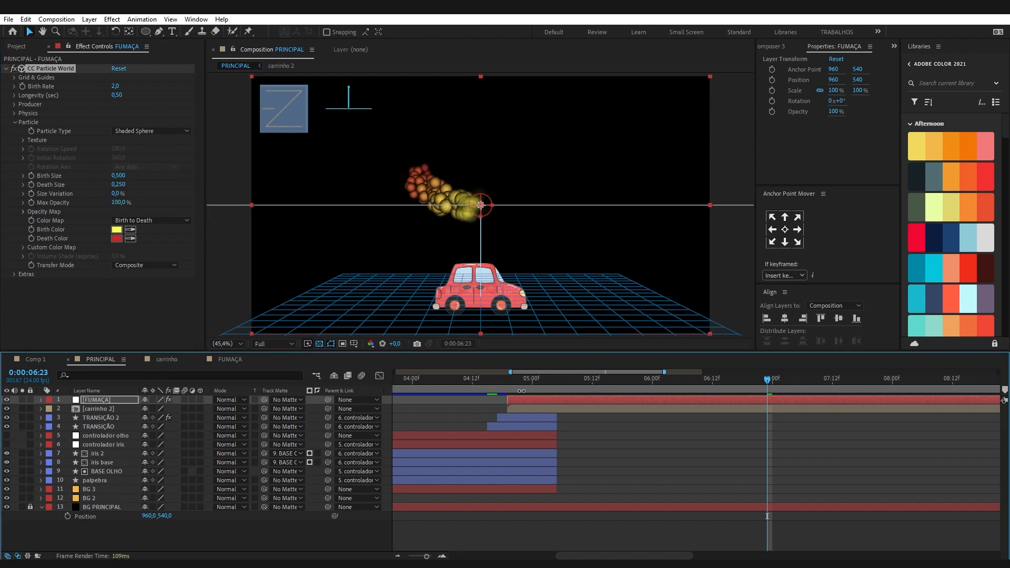
# Step: Pre-compose the FUMAÇA layer as a composition named FUMAÇA, moving all attributes into it
pyautogui.moveTo(524, 387); pyautogui.dragTo(539, 401)
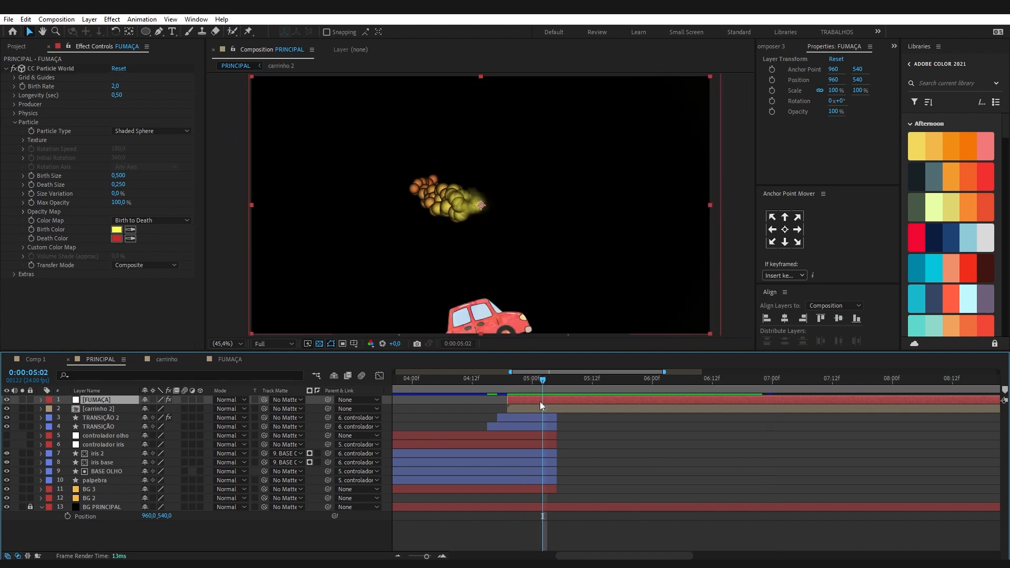
pyautogui.hotkey('ctrl', 'shift', 'c')
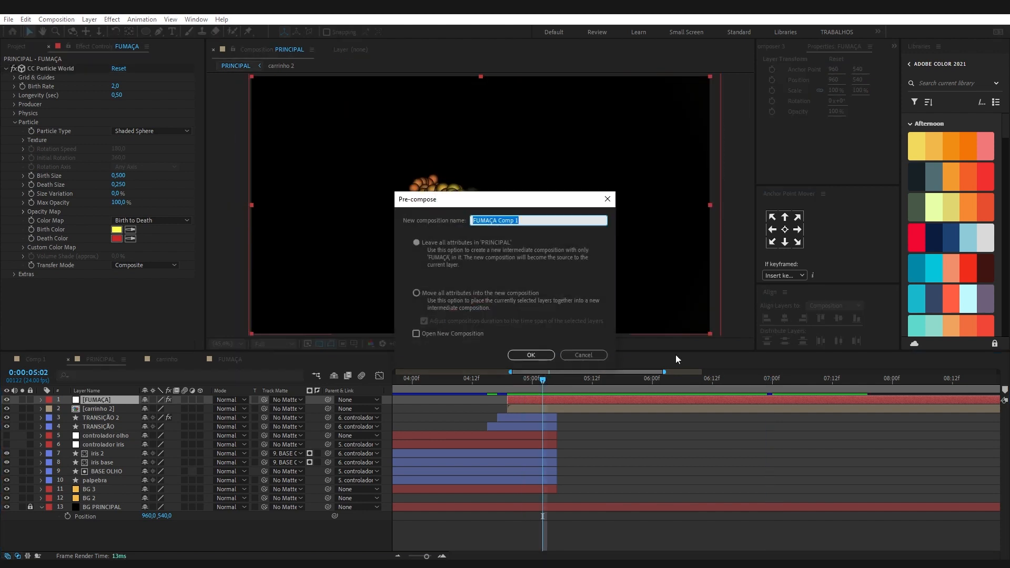
pyautogui.click(417, 295)
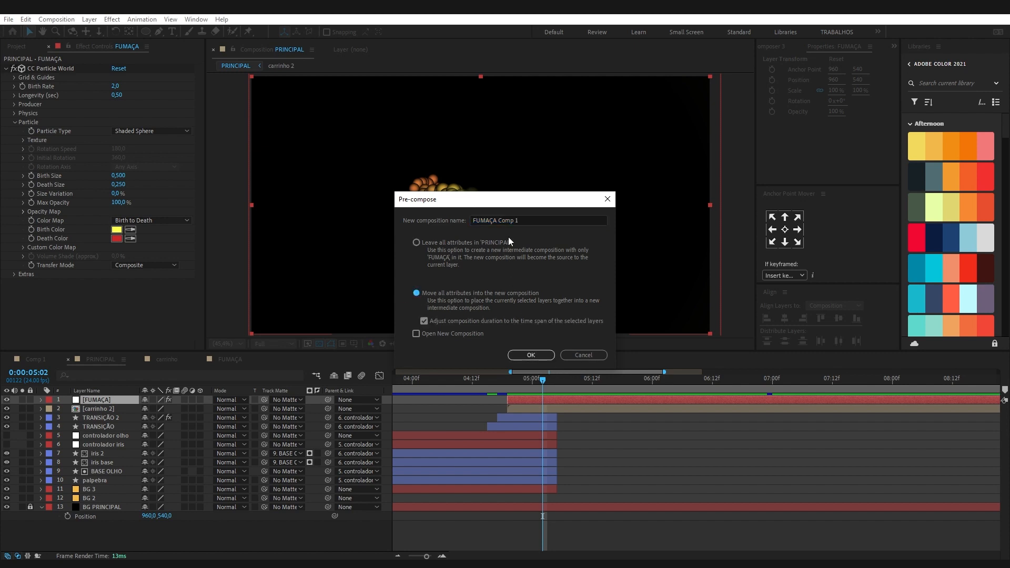
pyautogui.moveTo(498, 220); pyautogui.dragTo(582, 237)
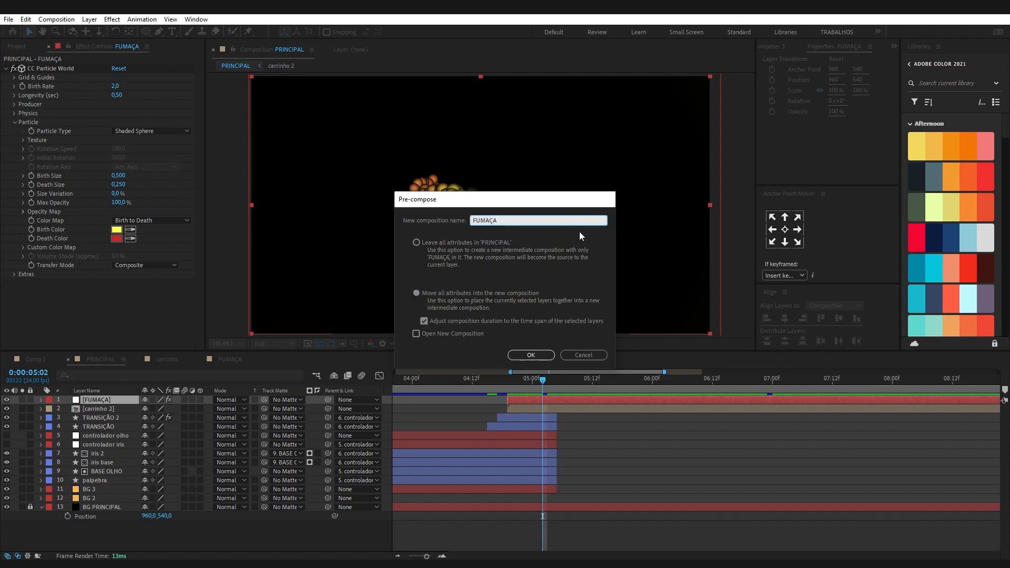
pyautogui.press('Return')
# Step: Apply the Fill effect to the pre-composed FUMAÇA layer
pyautogui.hotkey('ctrl', 'space')
pyautogui.write('fil')
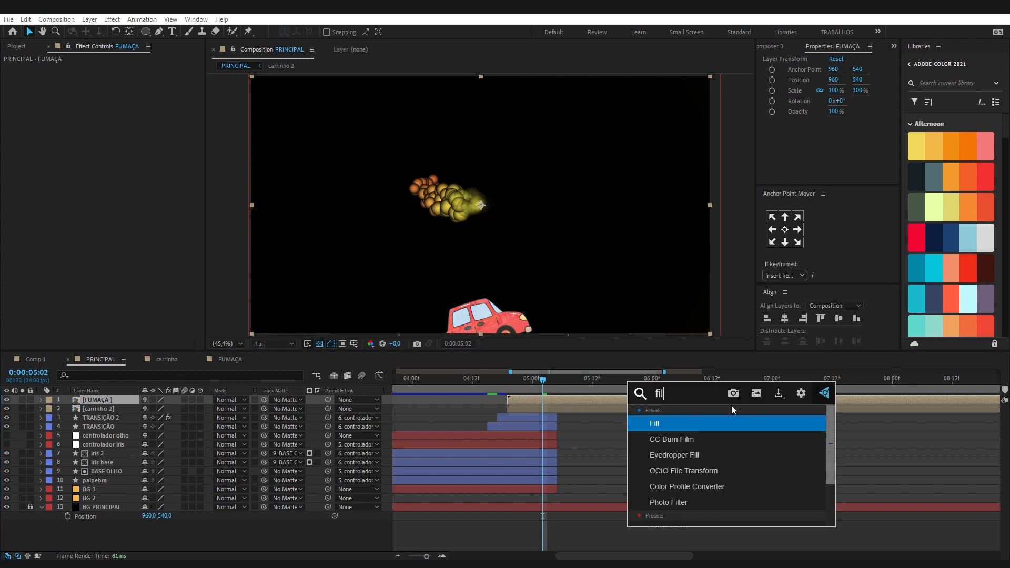
pyautogui.press('Return')
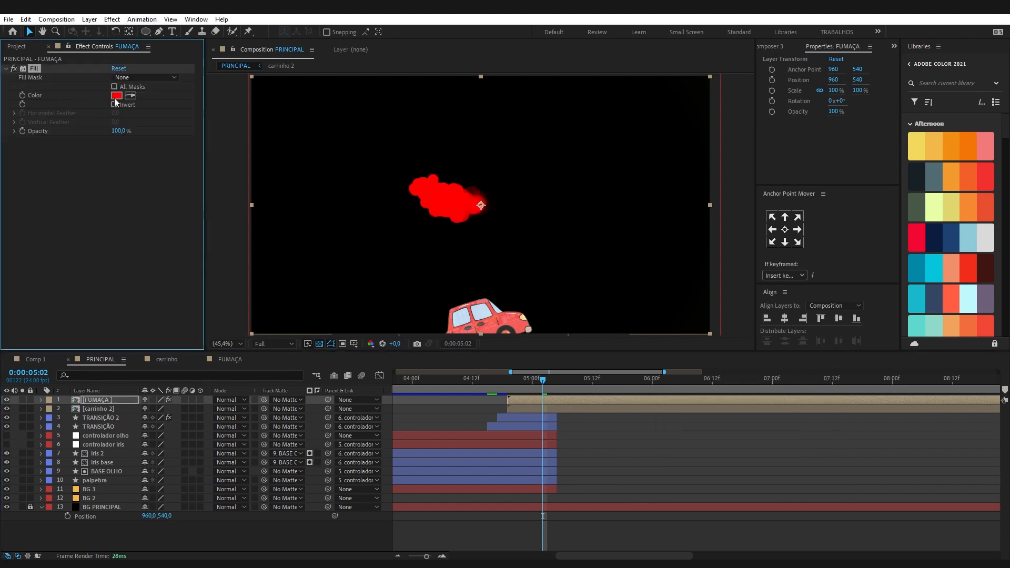
# Step: Try E1D6D6 as the smoke's Fill color, then choose a slightly darker light grey and preview the animation from 0:00:04:18
pyautogui.click(117, 95)
pyautogui.moveTo(368, 173); pyautogui.dragTo(333, 158)
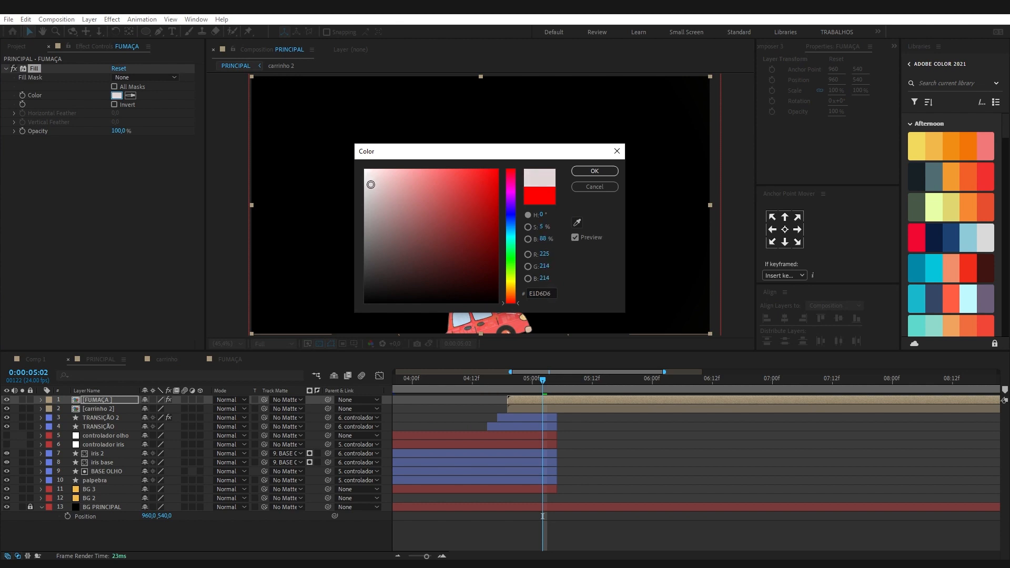
pyautogui.click(592, 172)
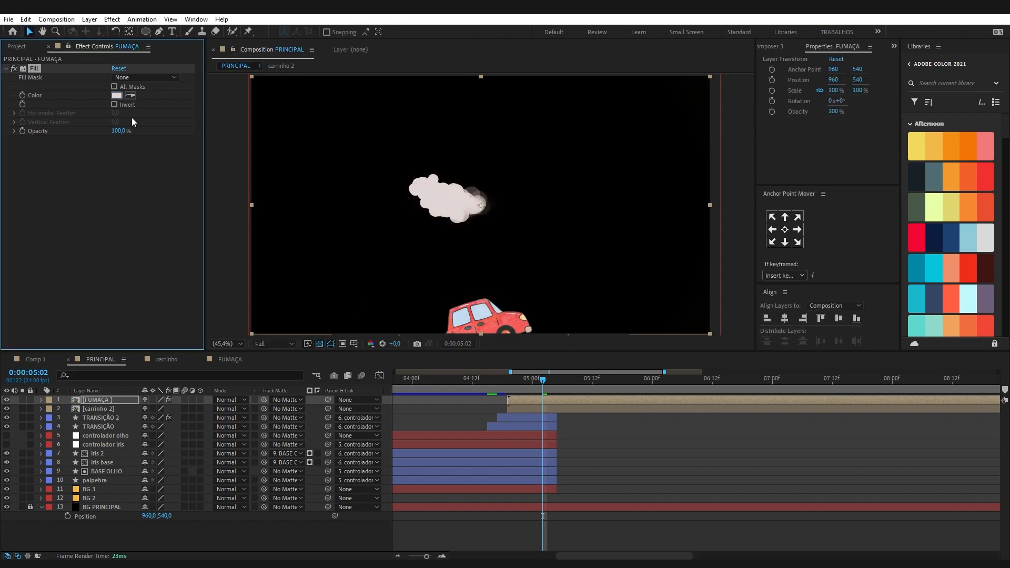
pyautogui.click(117, 95)
pyautogui.click(373, 198)
pyautogui.click(595, 171)
pyautogui.click(502, 380)
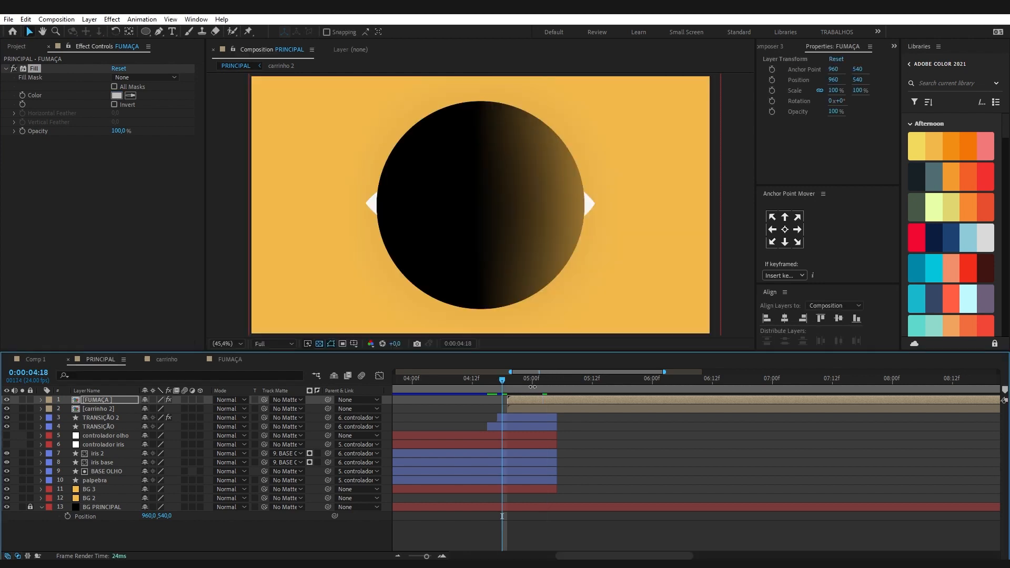
pyautogui.press('space')
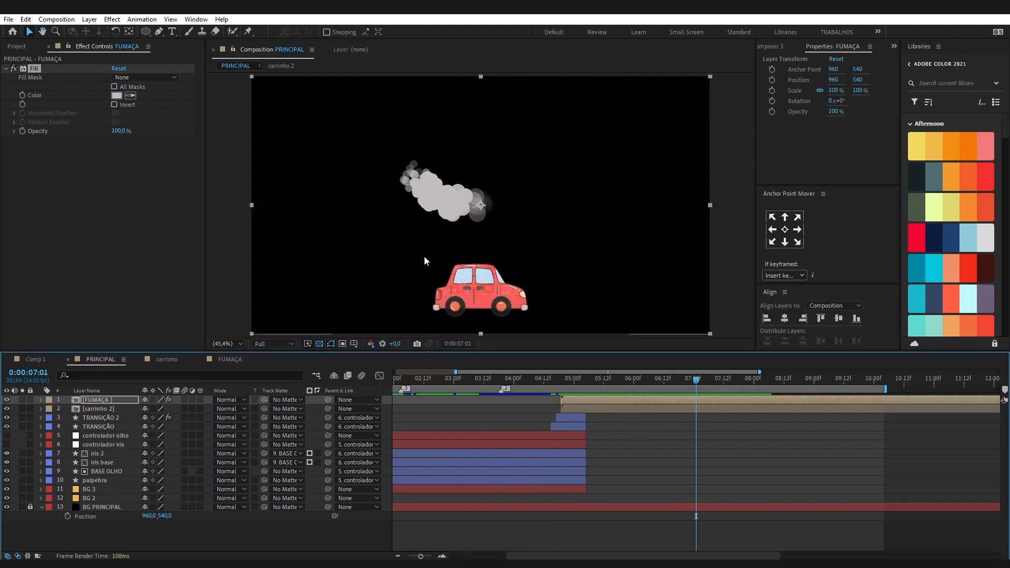
# Step: Place the FUMAÇA layer beneath carrinho 2 at position 891,7, 930,1 and scale it to 75%
pyautogui.moveTo(423, 255); pyautogui.dragTo(407, 348)
pyautogui.press('s')
pyautogui.moveTo(158, 409); pyautogui.dragTo(109, 426)
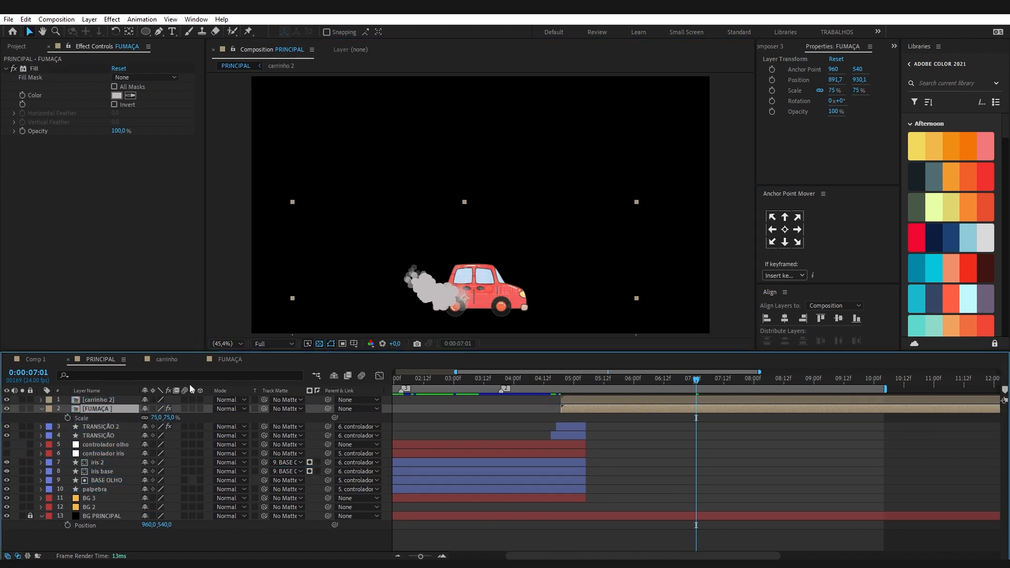
# Step: Scale FUMAÇA to 45% and move it to the car's rear exhaust, at position 805,7, 928,1
pyautogui.scroll(1, 444, 287)
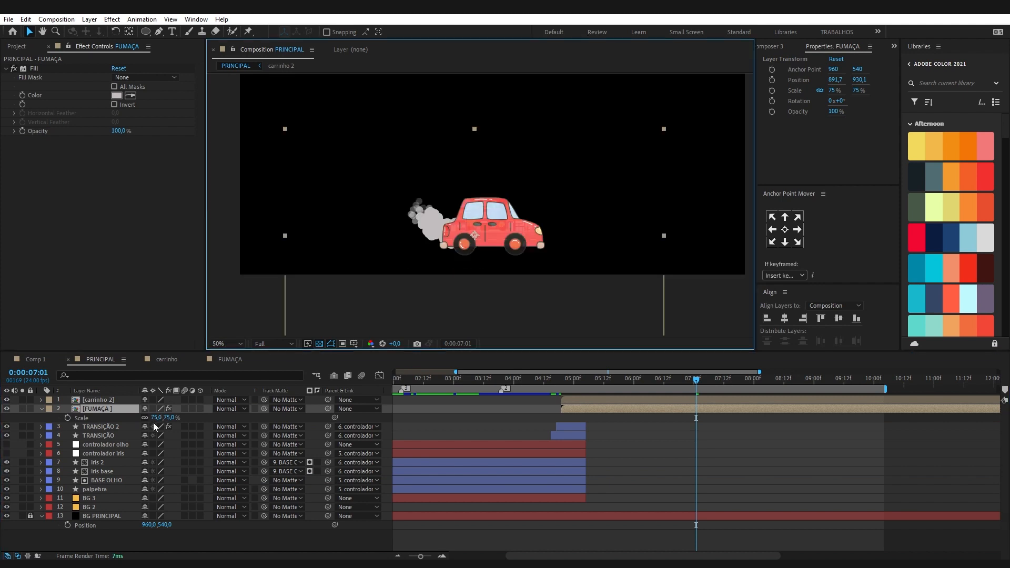
pyautogui.moveTo(156, 417); pyautogui.dragTo(146, 422)
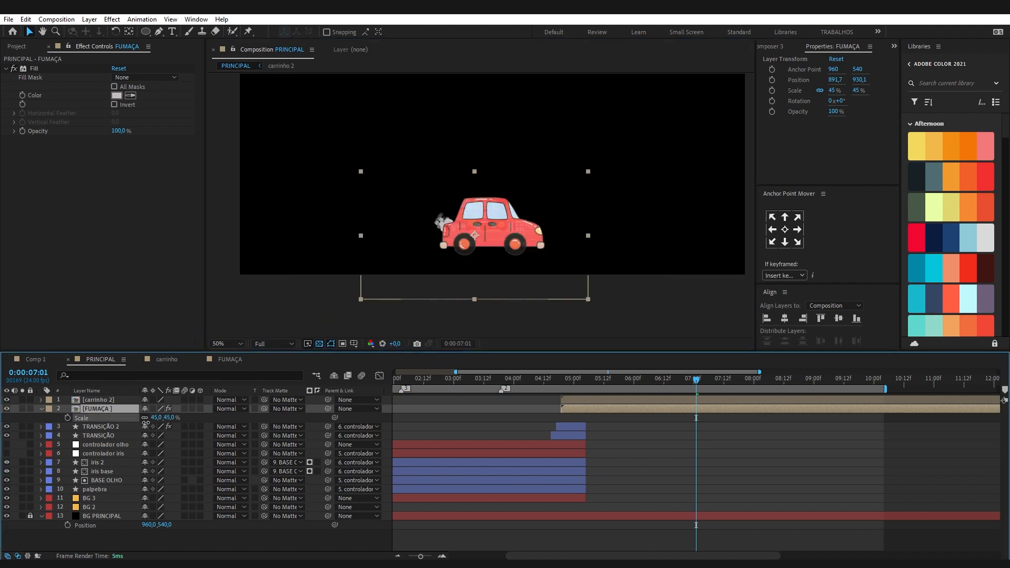
pyautogui.moveTo(474, 263); pyautogui.dragTo(452, 258)
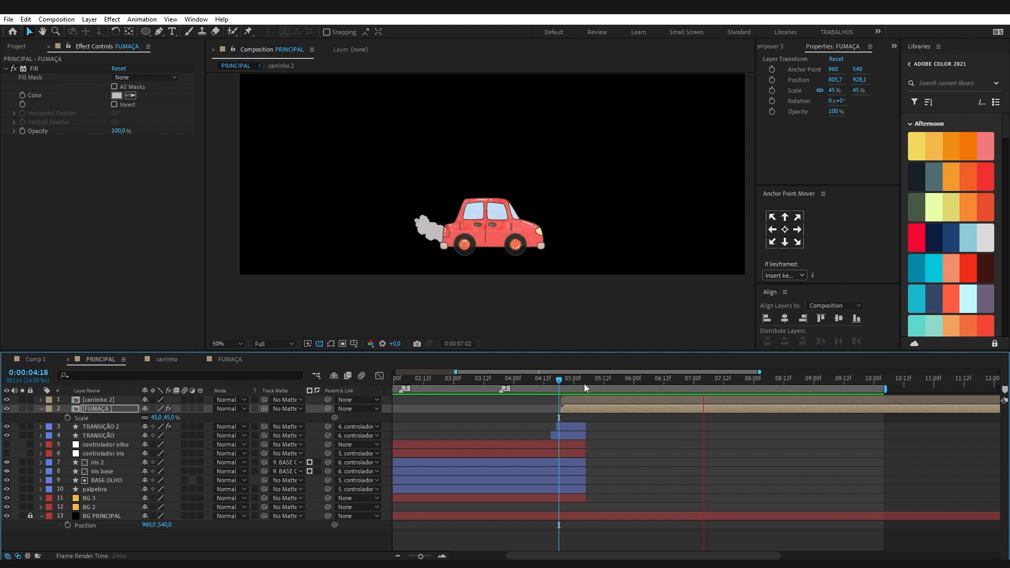
# Step: Parent the FUMAÇA layer to carrinho 2 at 0:00:06:00, once the car has settled
pyautogui.moveTo(562, 384); pyautogui.dragTo(628, 392)
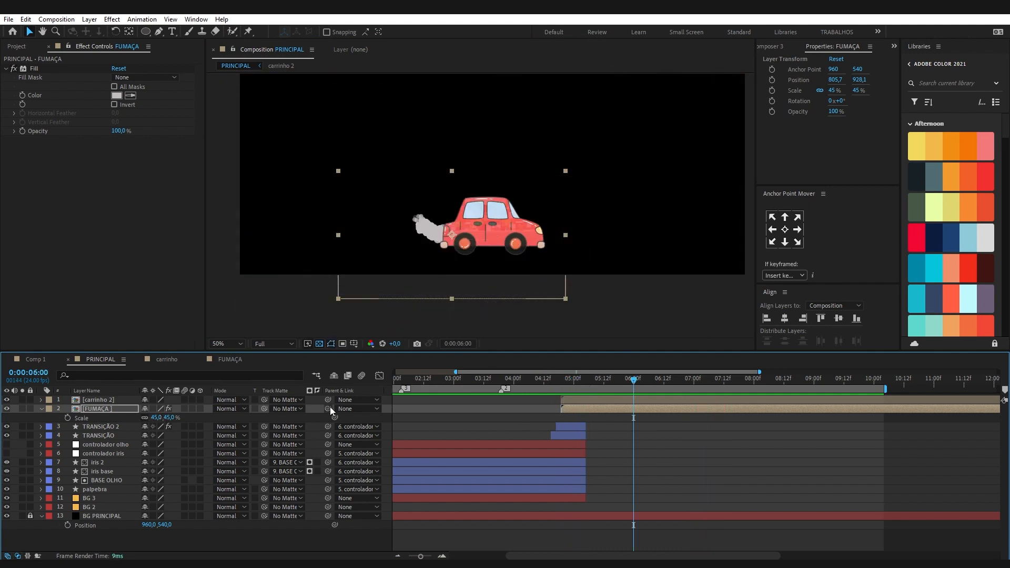
pyautogui.moveTo(327, 409); pyautogui.dragTo(111, 399)
# Step: Play back the eye transition and car entrance to check that the smoke follows the car
pyautogui.moveTo(570, 377)
pyautogui.mouseDown()
pyautogui.moveTo(559, 378)
pyautogui.moveTo(595, 379)
pyautogui.moveTo(566, 381)
pyautogui.mouseUp()
pyautogui.press('space')
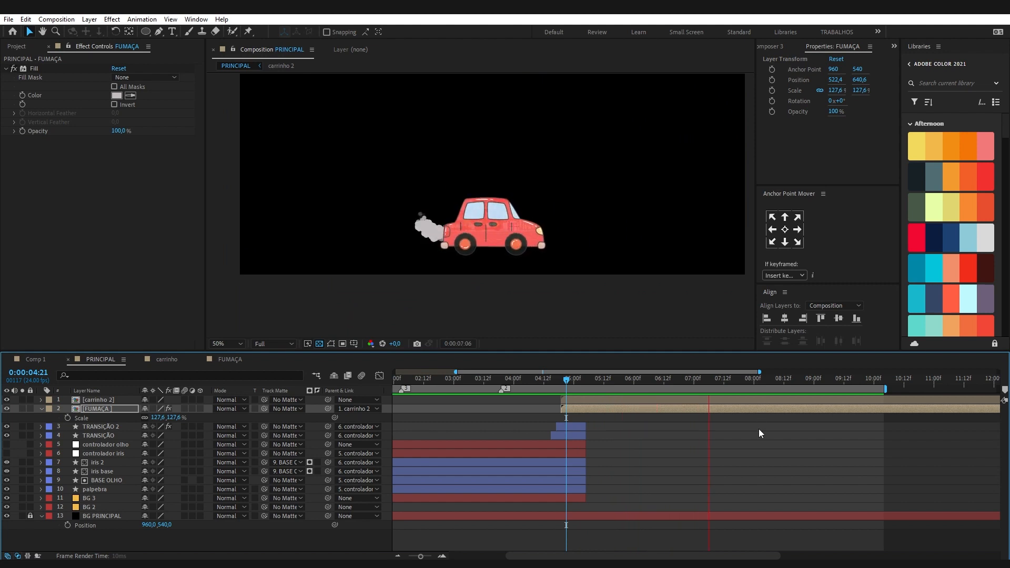
pyautogui.press('-')
pyautogui.press('-')
pyautogui.press('space')
pyautogui.moveTo(582, 388); pyautogui.dragTo(538, 386)
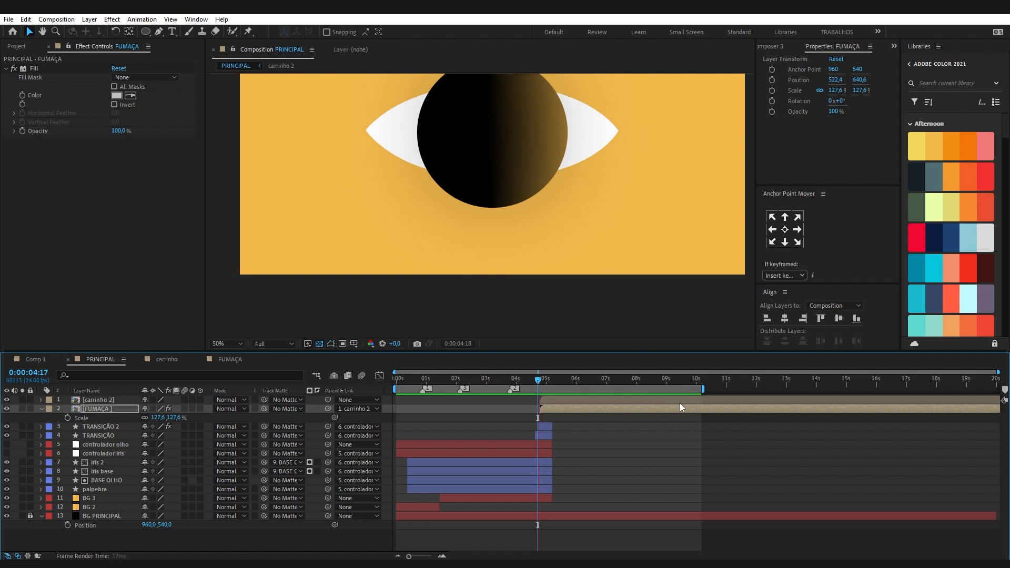
pyautogui.press('space')
# Step: Fit the composition to the viewer and replay the animation from the start of the car's entrance
pyautogui.click(237, 342)
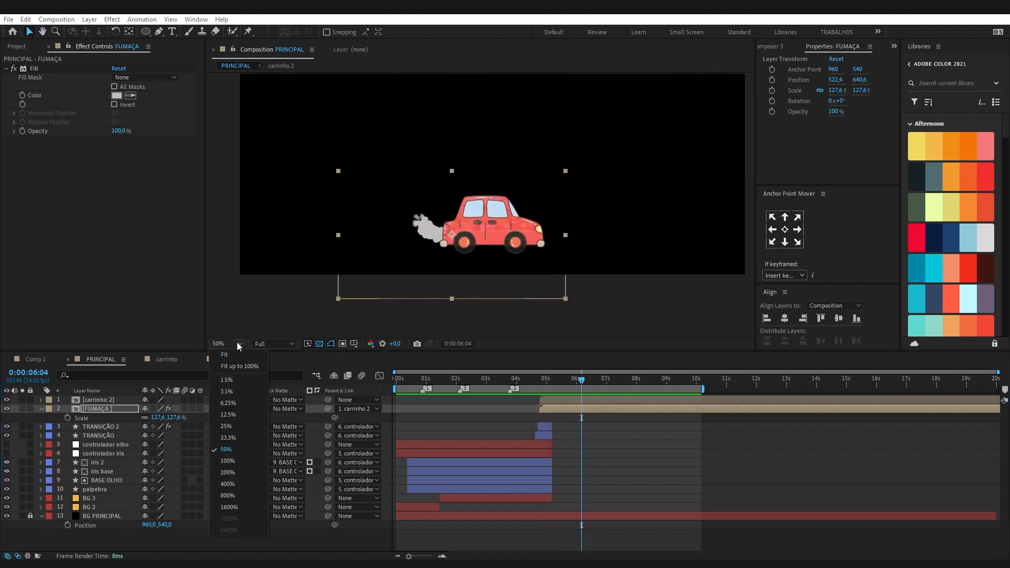
pyautogui.click(233, 349)
pyautogui.moveTo(567, 388); pyautogui.dragTo(544, 383)
pyautogui.press('space')
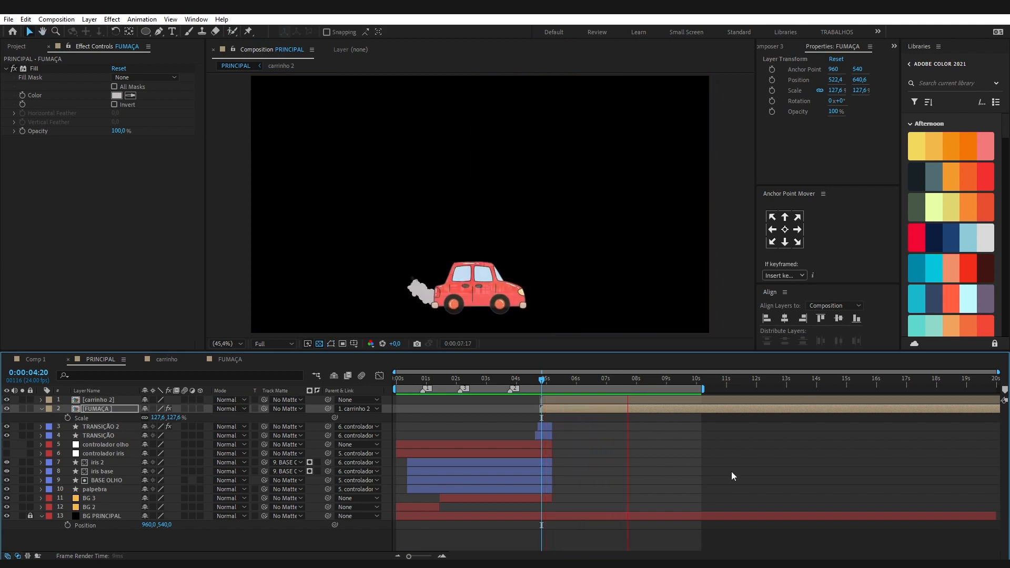
pyautogui.click(639, 451)
pyautogui.press('space')
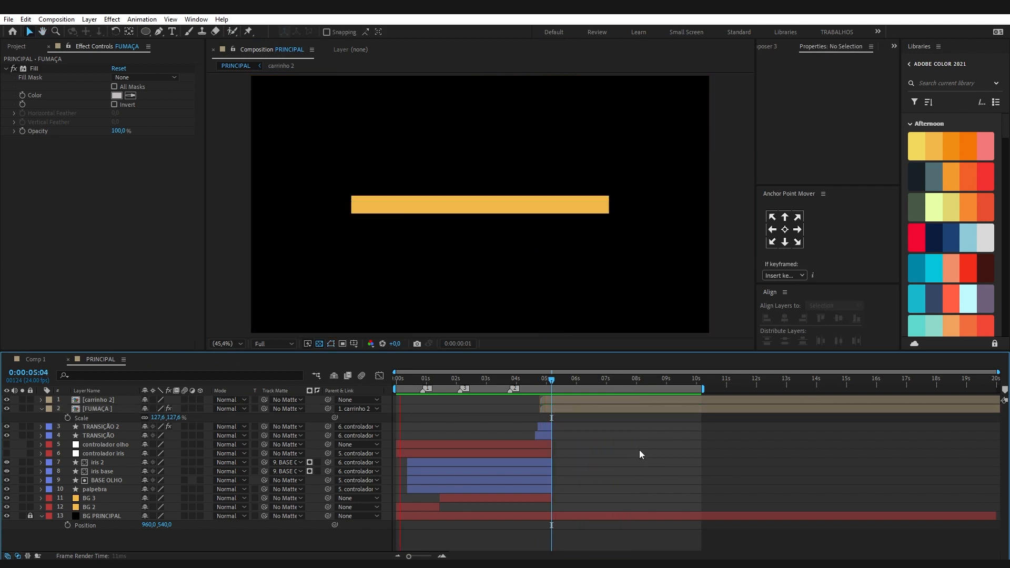